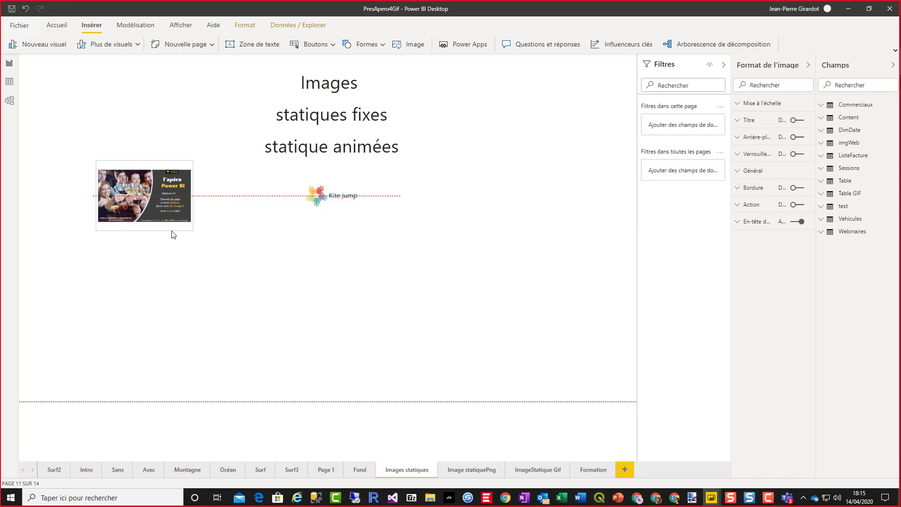
Move the Kite Jump logo above the apéro Power BI picture, beside the page's title text.
{"action": "left_click", "coordinate": [171, 234]}
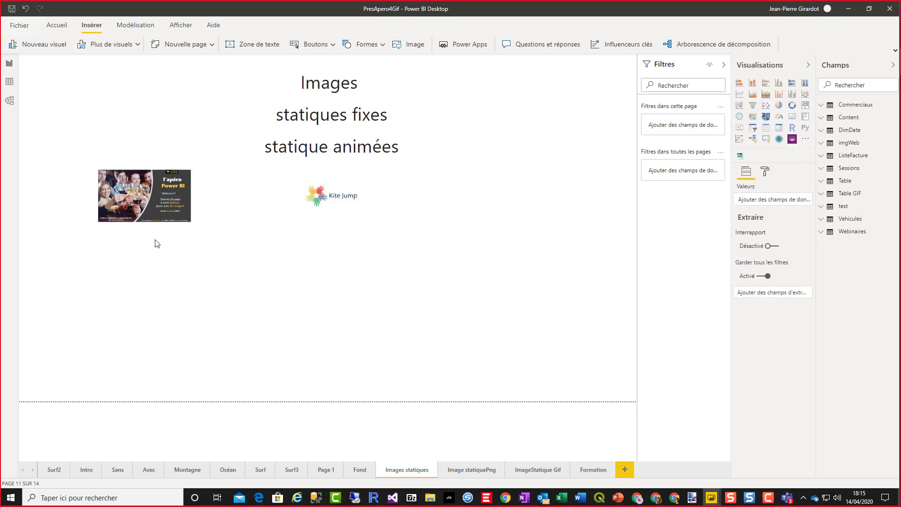
{"action": "left_click", "coordinate": [360, 215]}
{"action": "left_click_drag", "start_coordinate": [372, 212], "coordinate": [203, 137]}
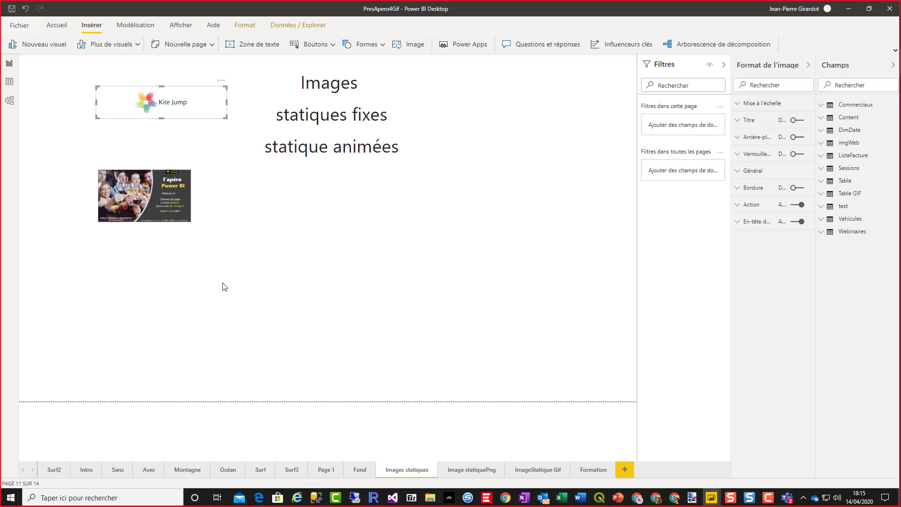
On the Image statiquePng page, filter Marque by BMW and select the column chart behind the man's image.
{"action": "left_click", "coordinate": [481, 472]}
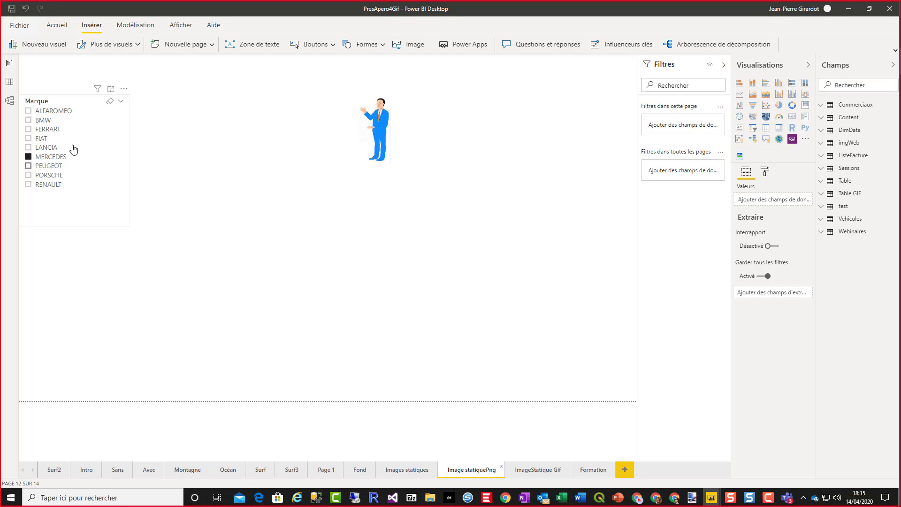
{"action": "left_click", "coordinate": [42, 121]}
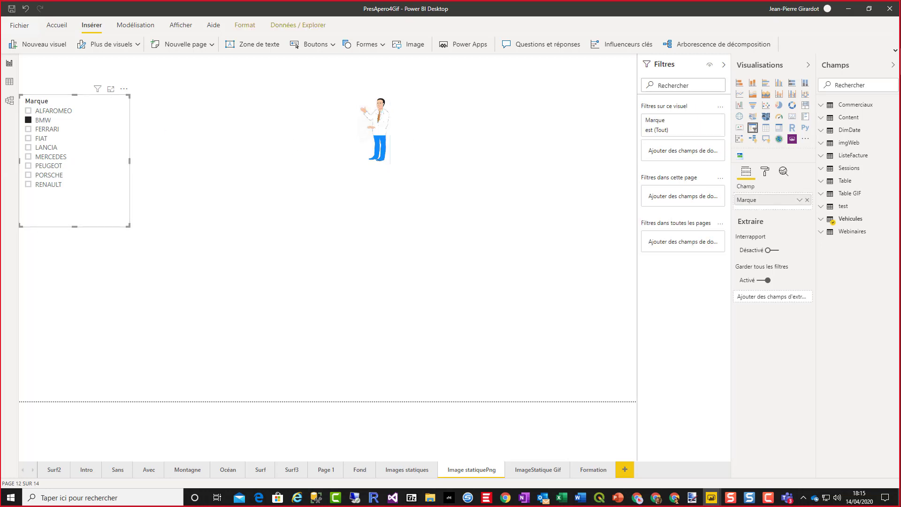
{"action": "left_click", "coordinate": [424, 165]}
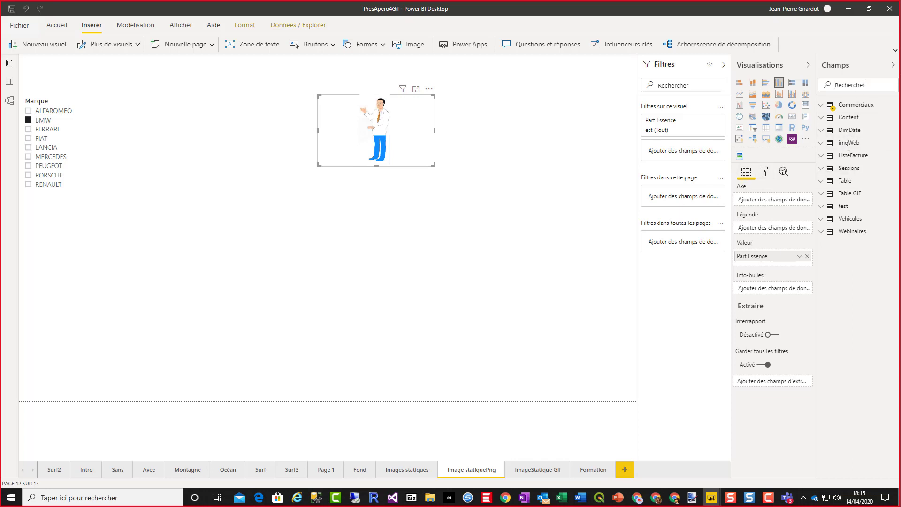
Search the fields for "part" and add the Part Essence measure to the page as a card.
{"action": "type", "text": "part"}
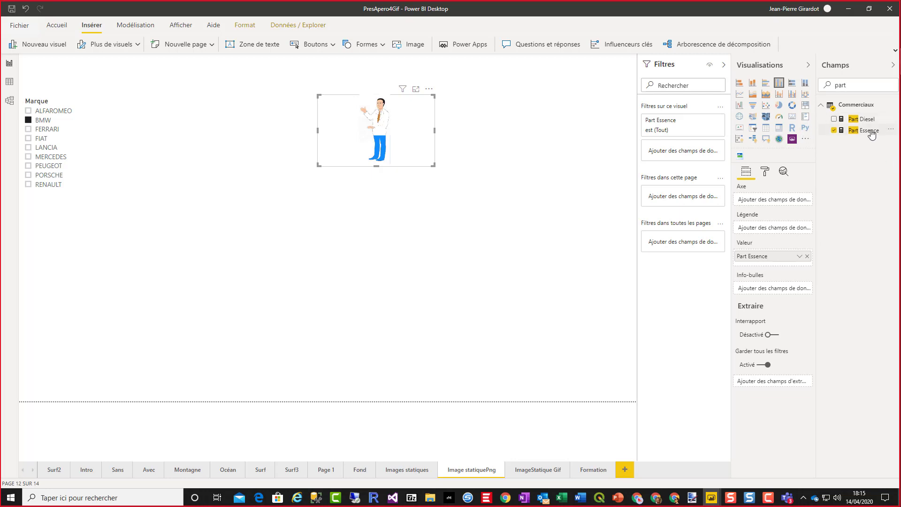
{"action": "left_click_drag", "start_coordinate": [872, 135], "coordinate": [563, 204]}
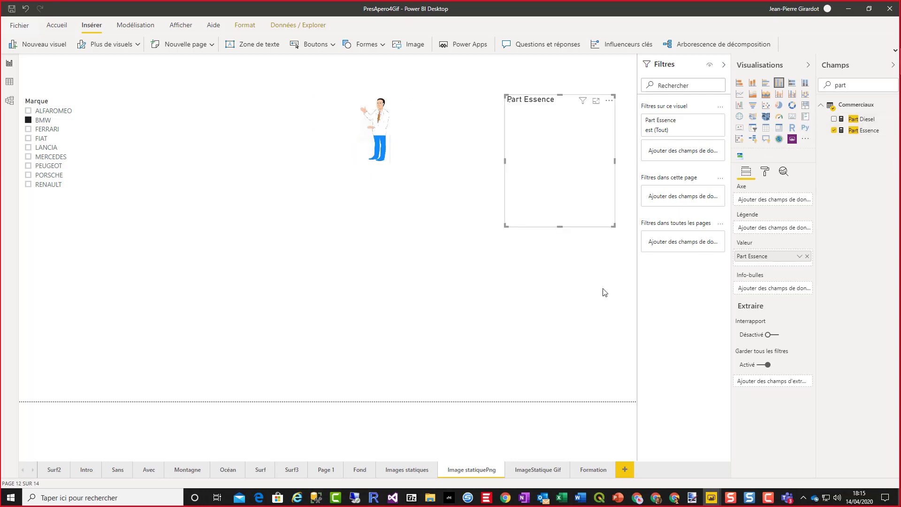
{"action": "left_click", "coordinate": [792, 117]}
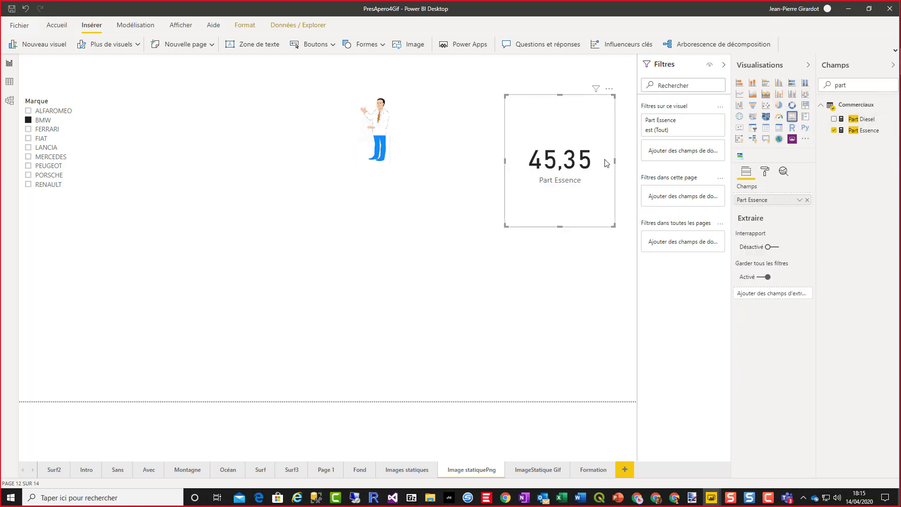
Filter Marque successively by ALFAROMEO, PORSCHE and PEUGEOT to compare the man's fill level with the Part Essence card.
{"action": "left_click", "coordinate": [44, 114]}
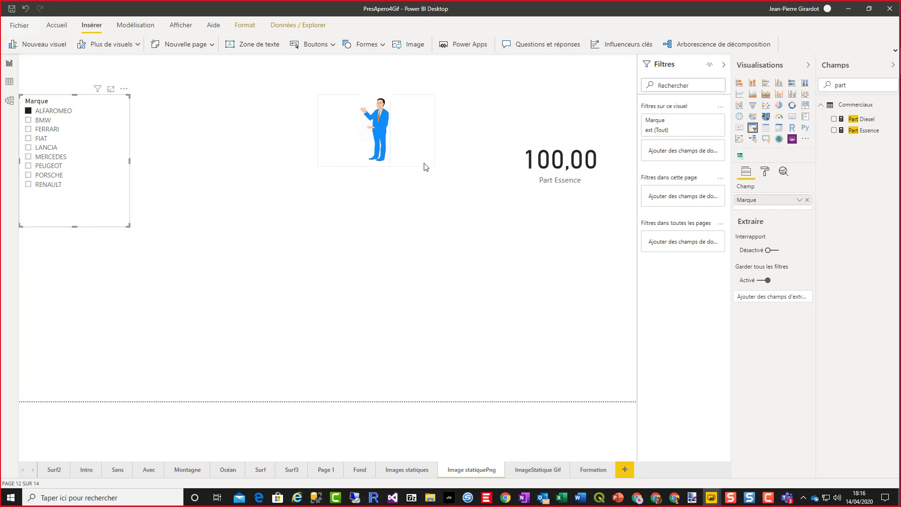
{"action": "left_click", "coordinate": [39, 177]}
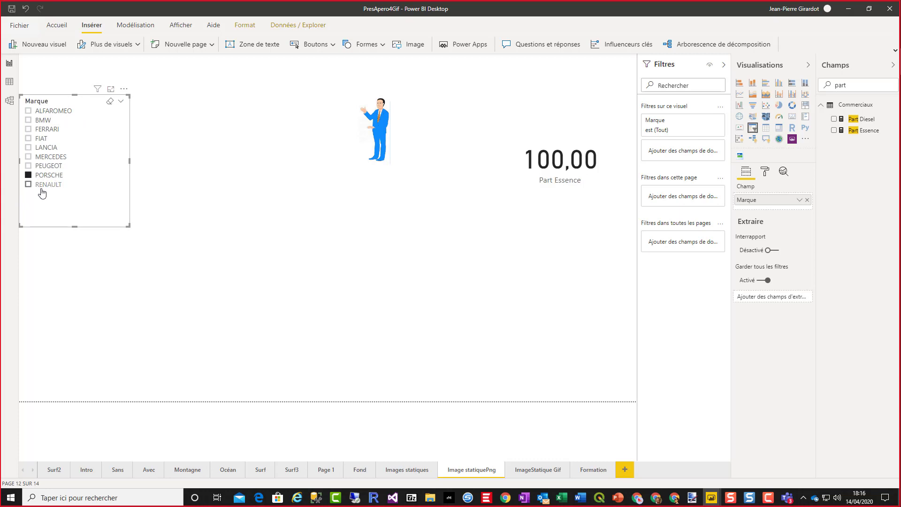
{"action": "left_click", "coordinate": [48, 168]}
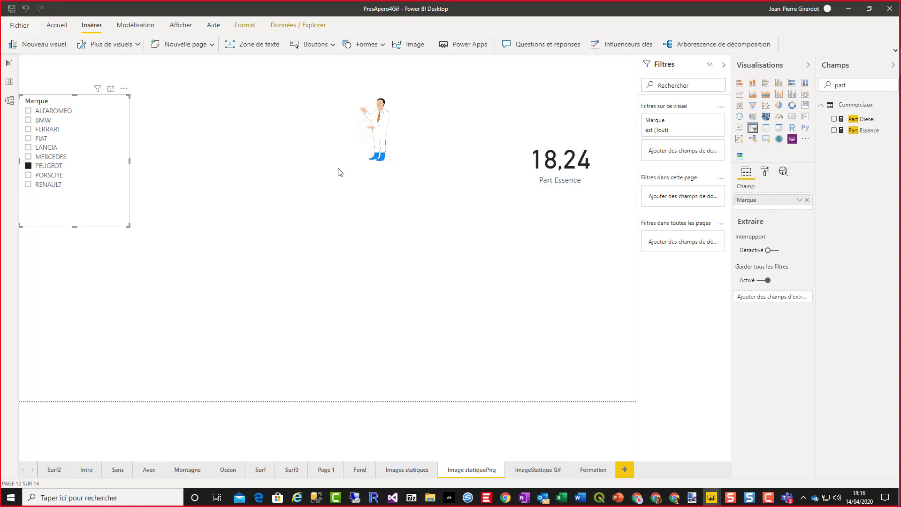
Move the man's image off the column chart into the space beside the Marque slicer.
{"action": "left_click_drag", "start_coordinate": [351, 167], "coordinate": [275, 167]}
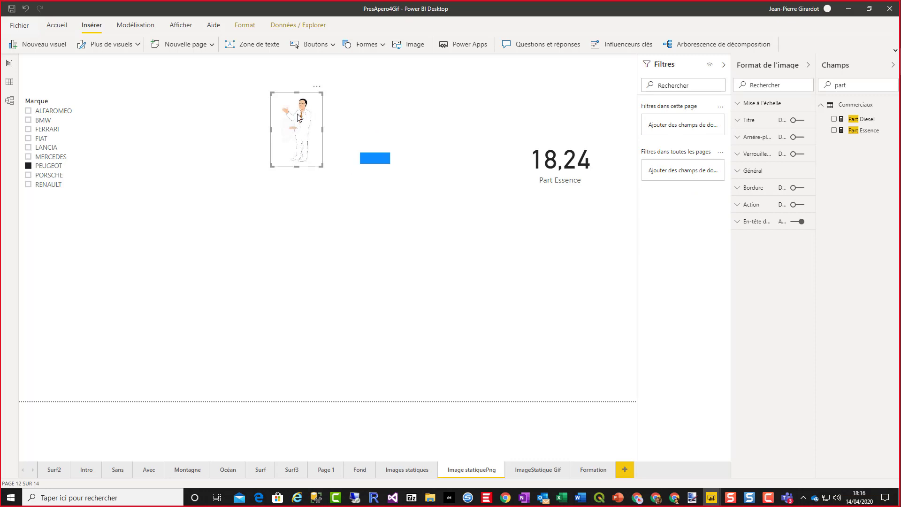
{"action": "left_click_drag", "start_coordinate": [302, 168], "coordinate": [219, 181]}
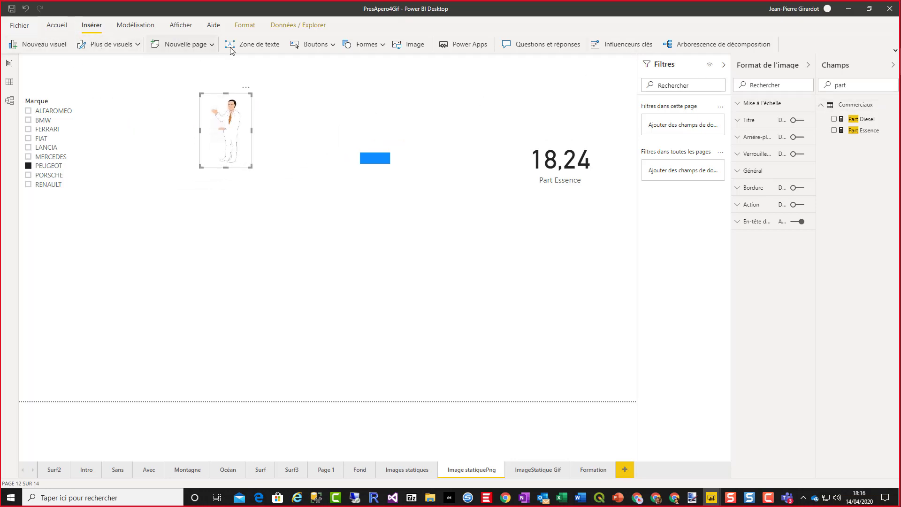
Insert the Apero4.jpg image, enlarge it and place it in the page centre below the column chart.
{"action": "left_click", "coordinate": [415, 47]}
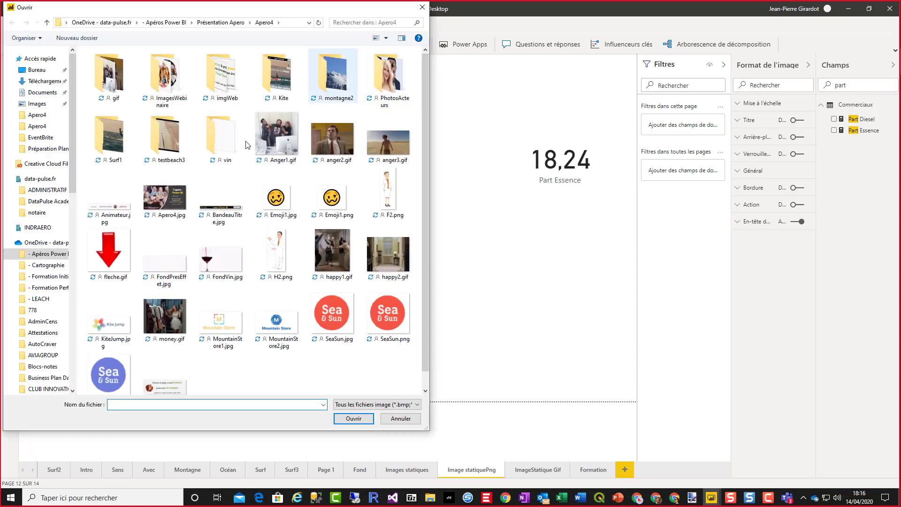
{"action": "left_click", "coordinate": [164, 197]}
{"action": "left_click", "coordinate": [354, 418]}
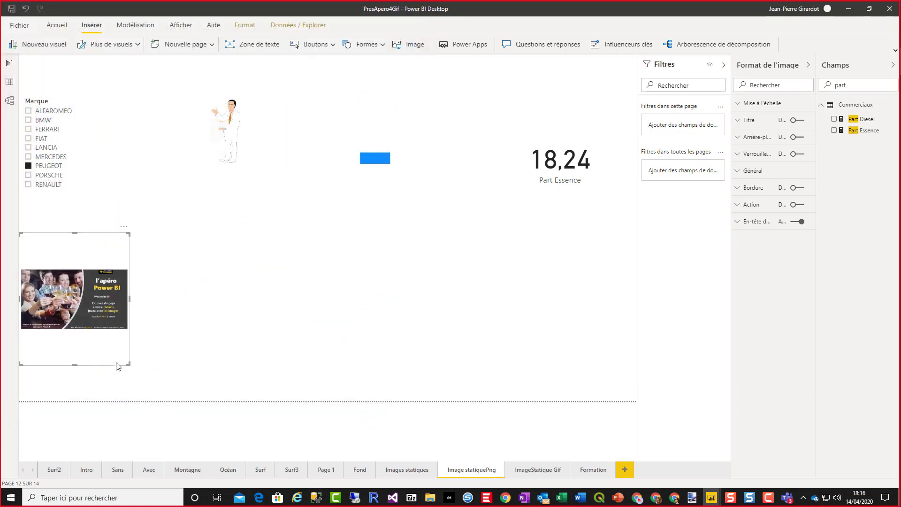
{"action": "left_click_drag", "start_coordinate": [118, 366], "coordinate": [494, 372]}
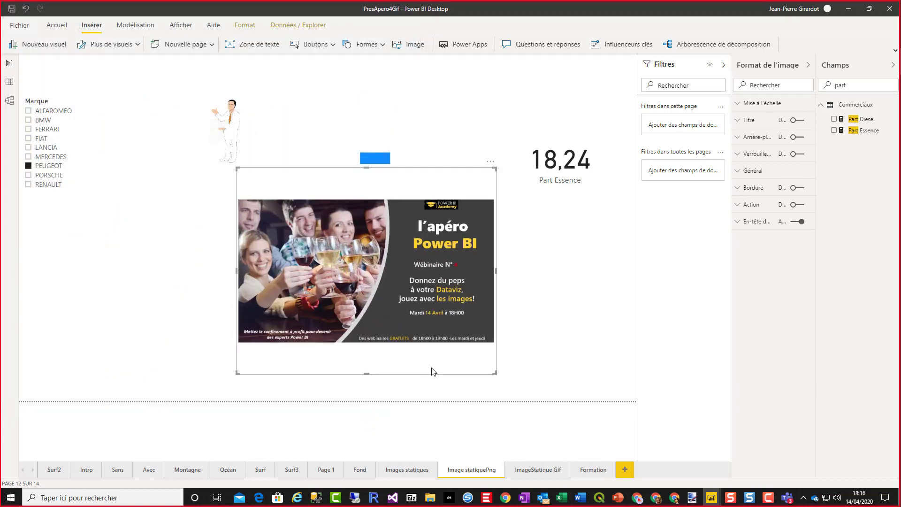
{"action": "left_click_drag", "start_coordinate": [367, 374], "coordinate": [313, 375]}
Place the man's image over the Apero4 picture, and move it back up just left of the column chart.
{"action": "left_click", "coordinate": [182, 87]}
{"action": "left_click_drag", "start_coordinate": [233, 129], "coordinate": [346, 241]}
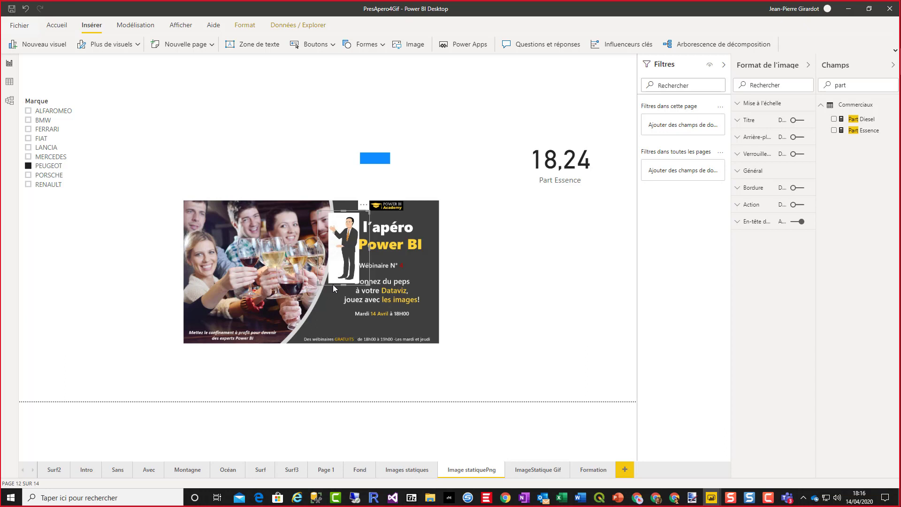
{"action": "left_click_drag", "start_coordinate": [333, 284], "coordinate": [294, 170]}
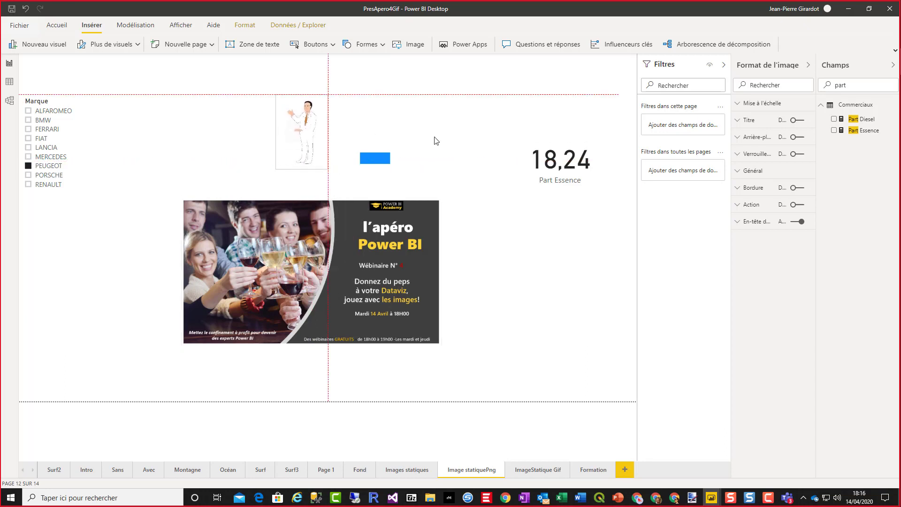
Show the column chart's Y axis format settings to examine its start and end values.
{"action": "left_click", "coordinate": [362, 162]}
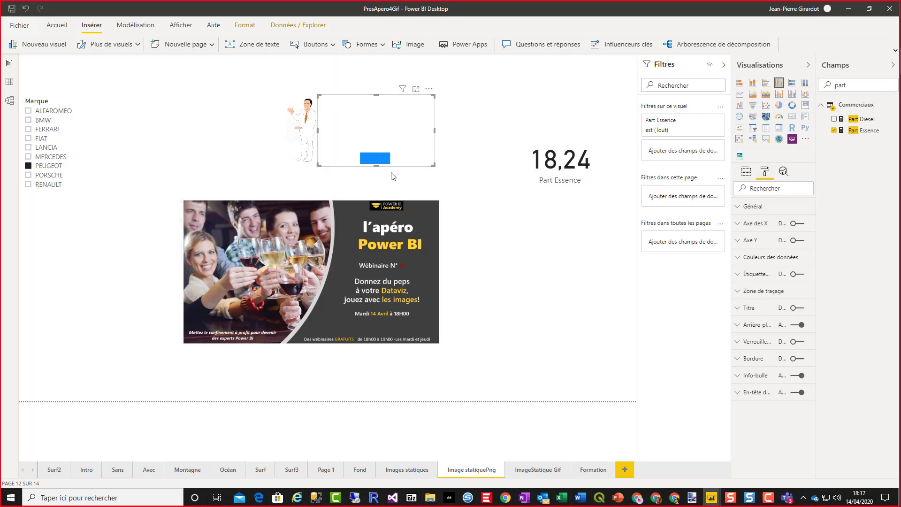
{"action": "left_click", "coordinate": [739, 241]}
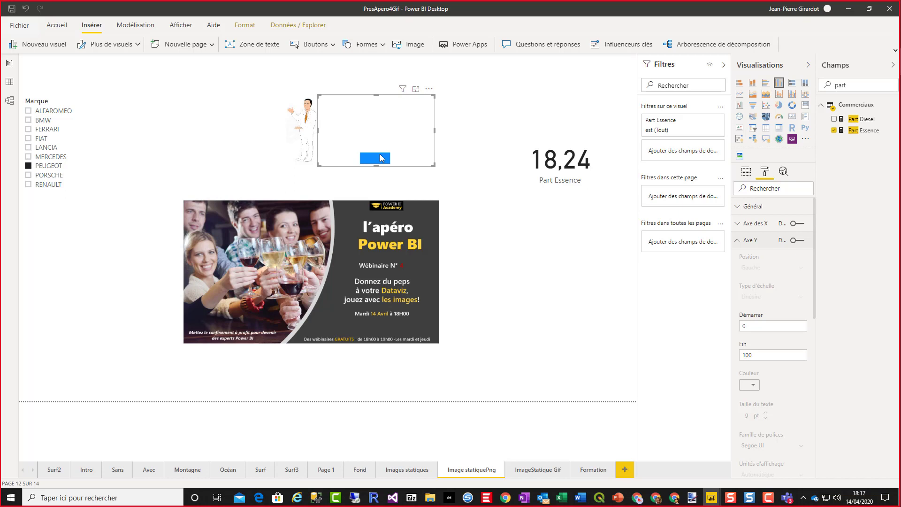
Place the man's image back over the column chart and filter Marque by BMW.
{"action": "left_click_drag", "start_coordinate": [309, 140], "coordinate": [381, 139]}
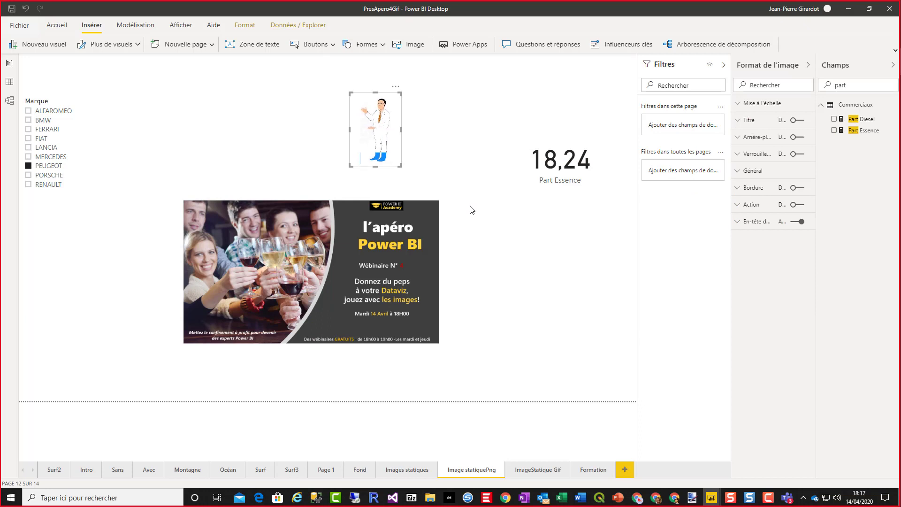
{"action": "left_click", "coordinate": [45, 122]}
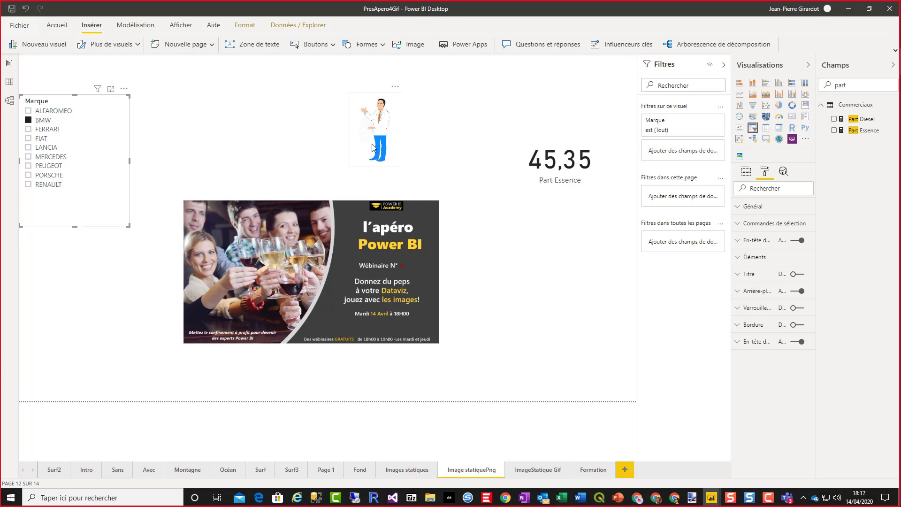
On the ImageStatique Gif page, insert montagne2.gif from the montagne2 folder.
{"action": "left_click", "coordinate": [535, 470]}
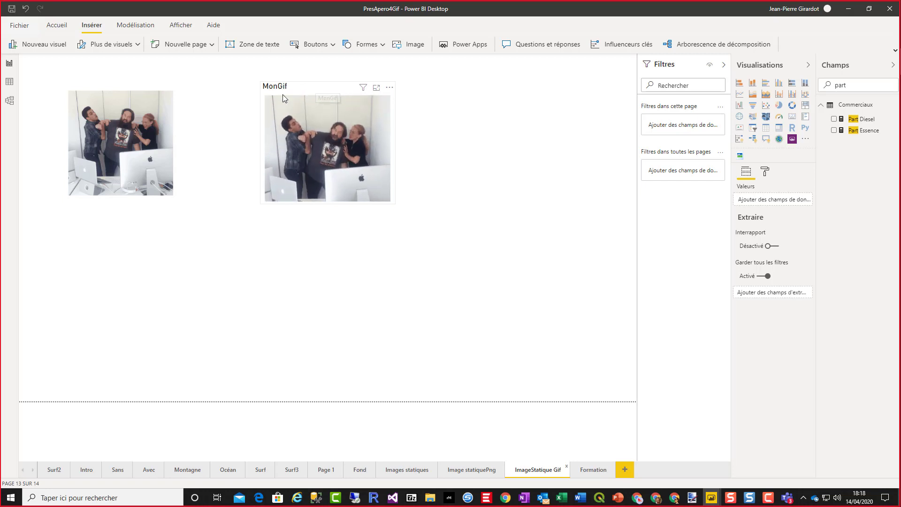
{"action": "left_click", "coordinate": [180, 196]}
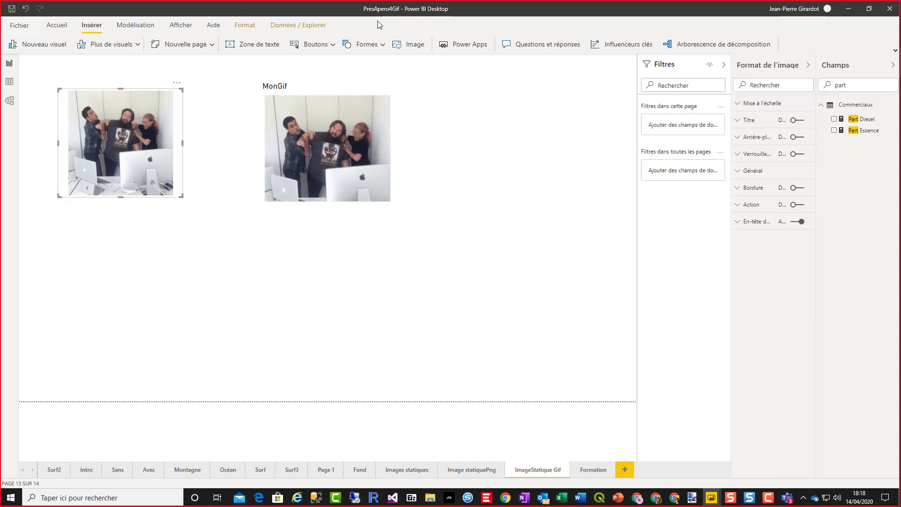
{"action": "left_click", "coordinate": [413, 45]}
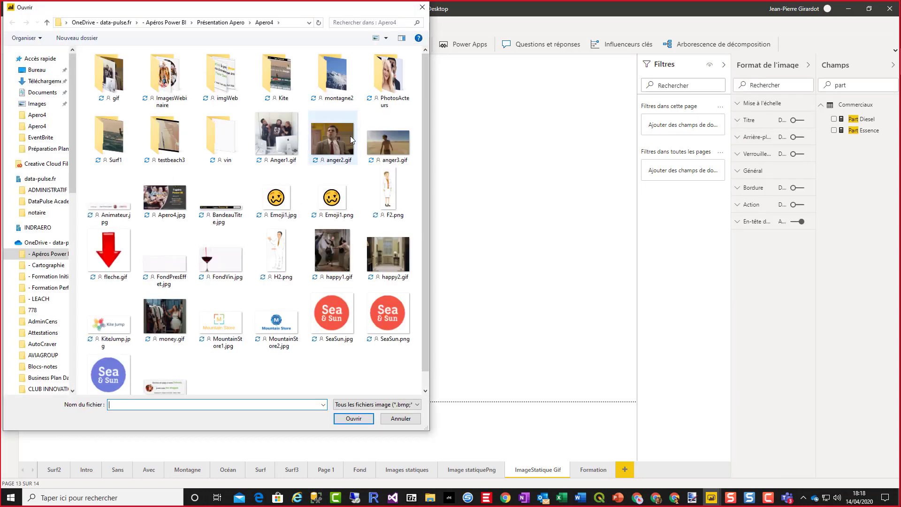
{"action": "left_click", "coordinate": [328, 81]}
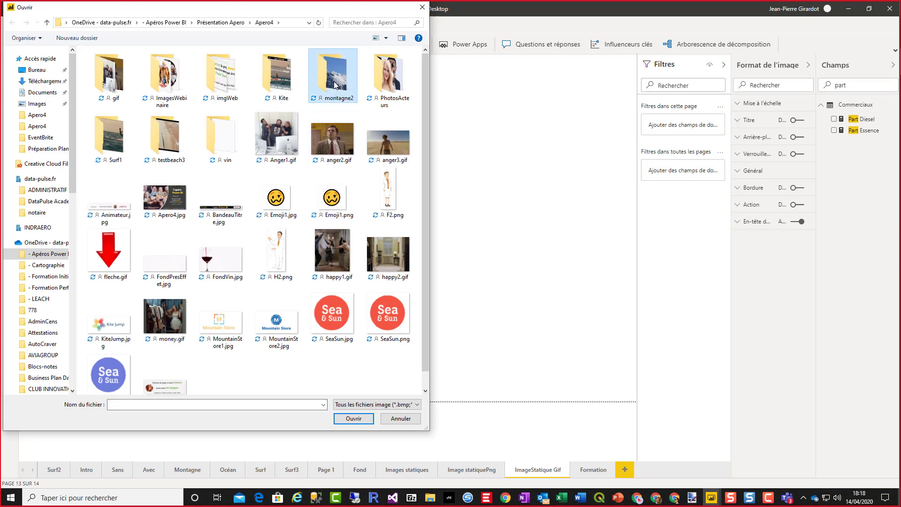
{"action": "double_click", "coordinate": [335, 85]}
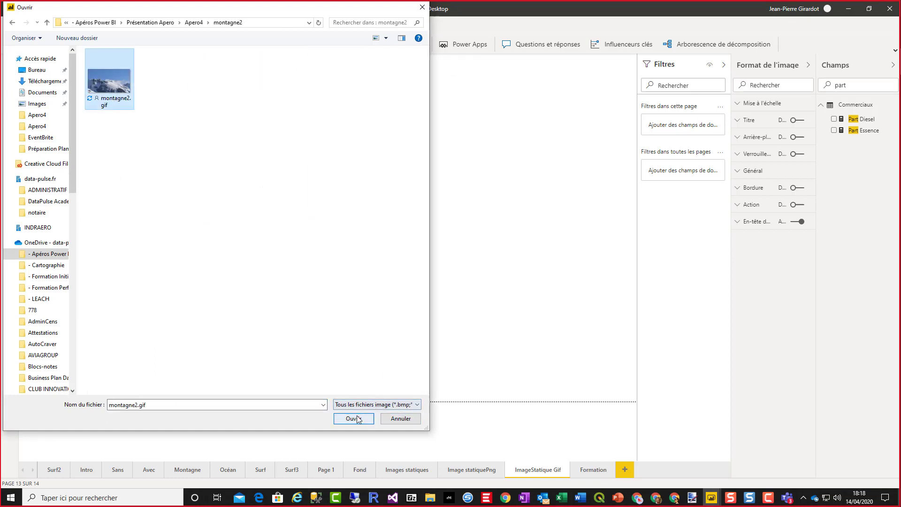
{"action": "left_click", "coordinate": [353, 418]}
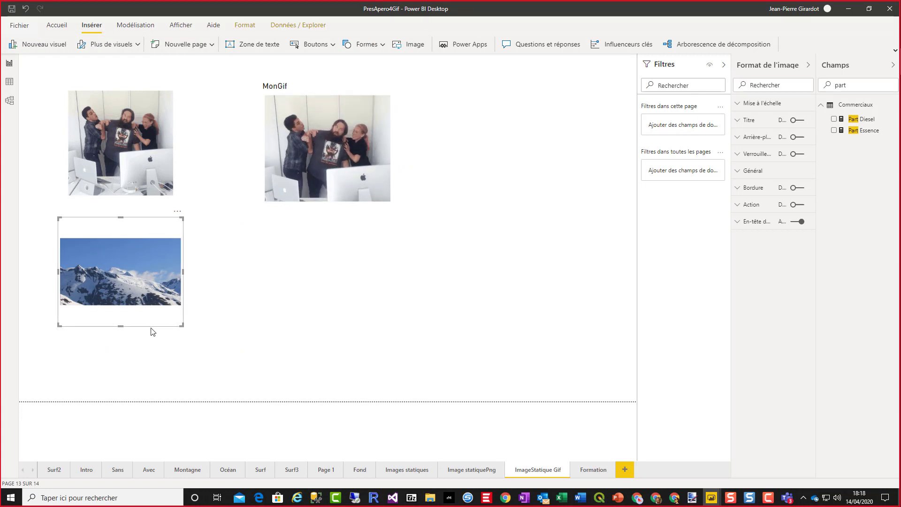
{"action": "left_click", "coordinate": [151, 332]}
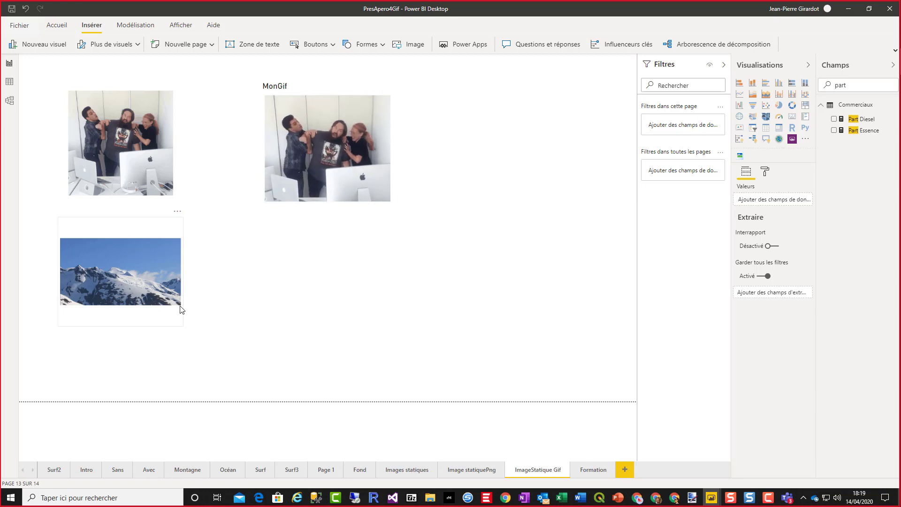
Select the MonGif visual, search the fields for "mong" and examine the MonGif measure's formula with enlarged text.
{"action": "left_click", "coordinate": [334, 90]}
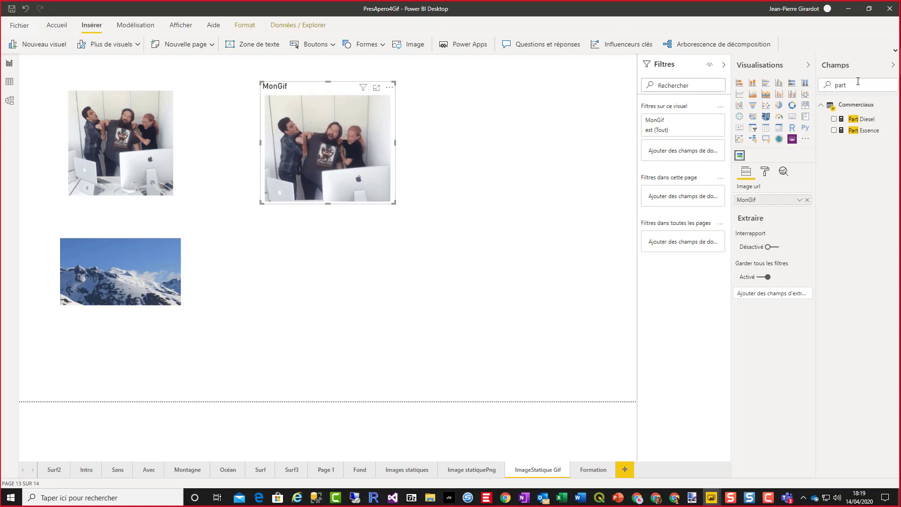
{"action": "double_click", "coordinate": [840, 85]}
{"action": "key", "text": "BackSpace"}
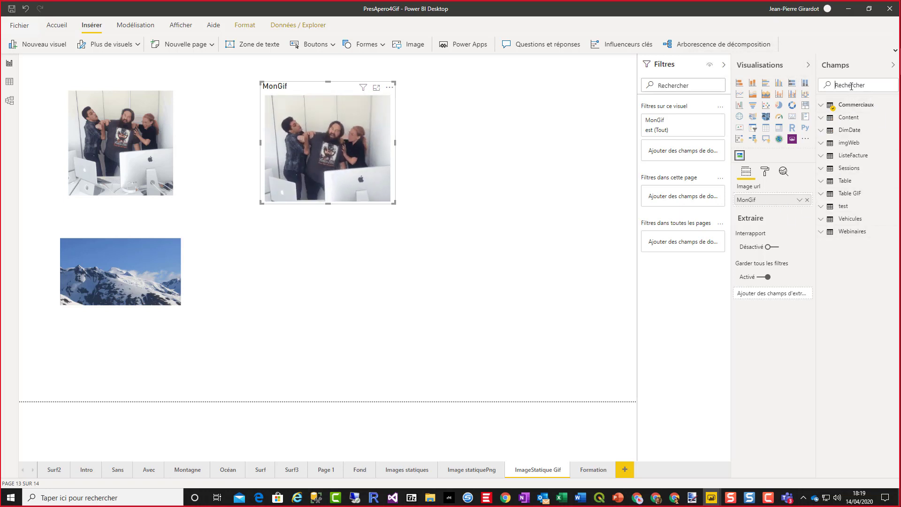
{"action": "type", "text": "mong"}
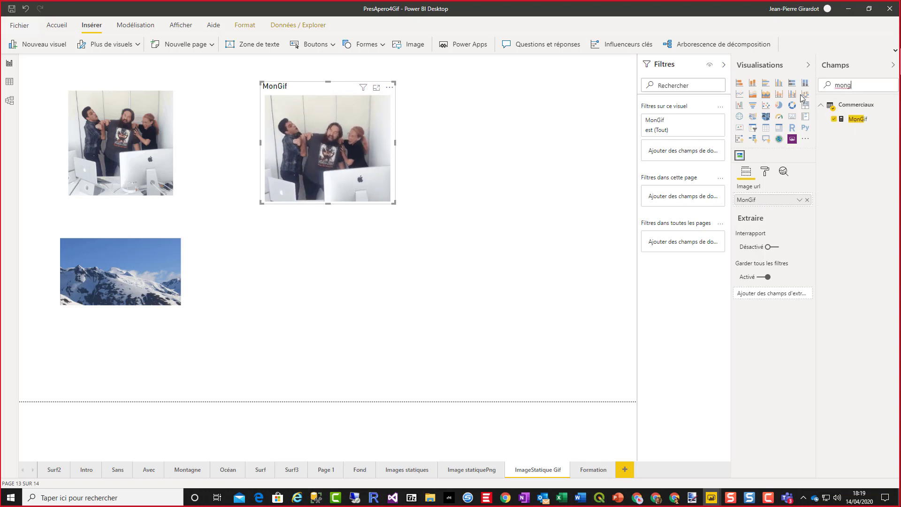
{"action": "left_click", "coordinate": [863, 121]}
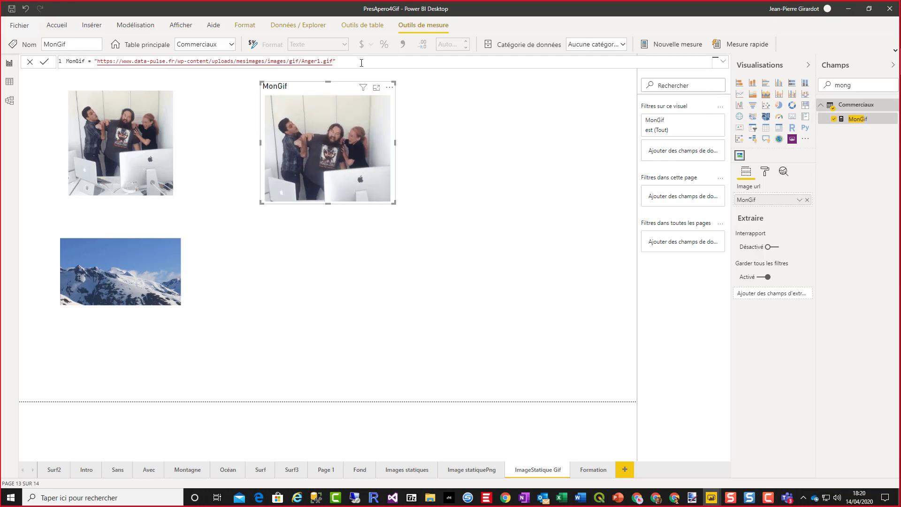
{"action": "scroll", "coordinate": [361, 63], "scroll_direction": "up", "scroll_amount": 2}
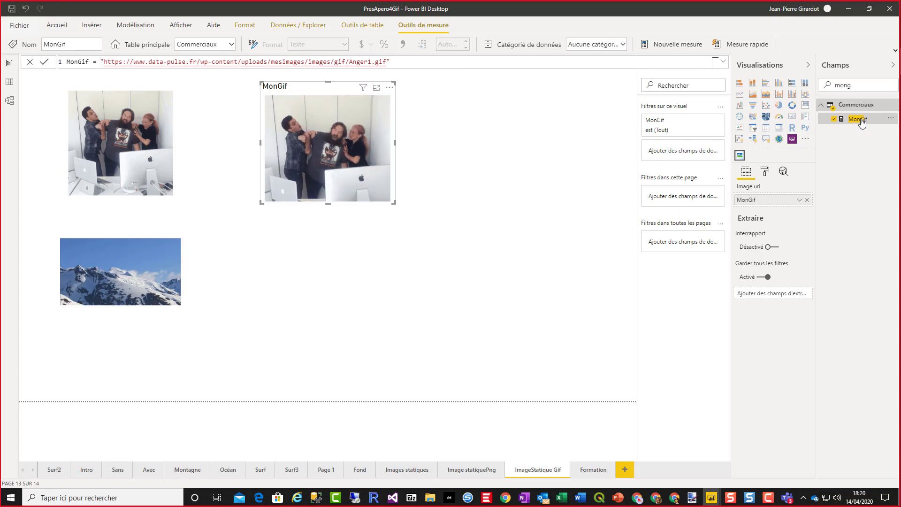
Create a second MonGif visual in the page's empty area, convert it to the CloudScope image visual and shrink it.
{"action": "left_click_drag", "start_coordinate": [492, 326], "coordinate": [493, 327]}
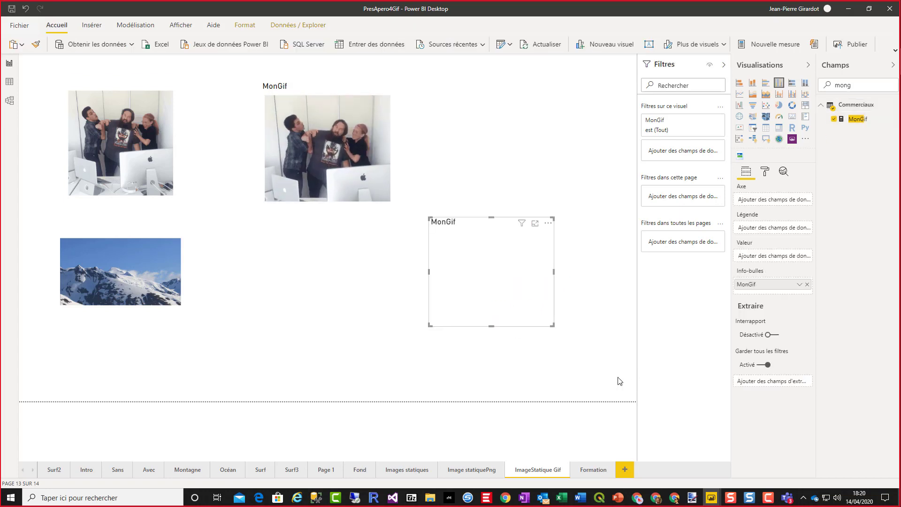
{"action": "left_click", "coordinate": [739, 157]}
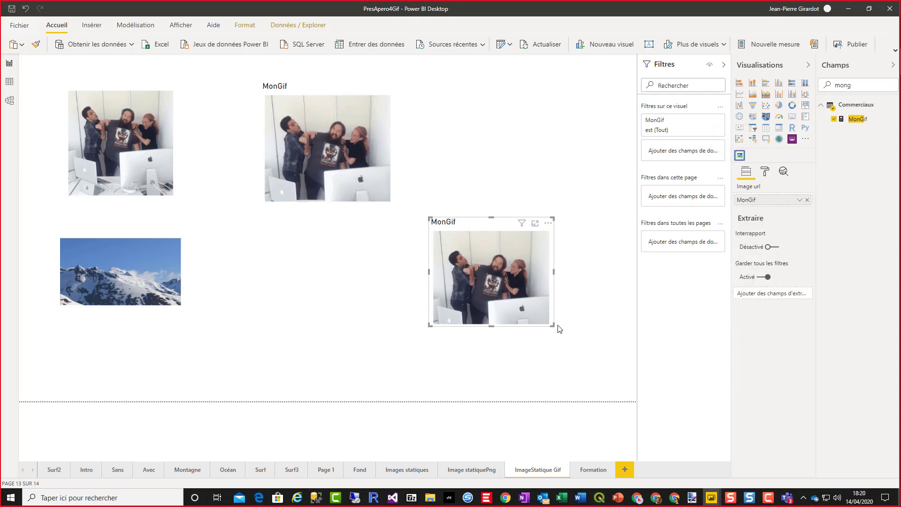
{"action": "left_click_drag", "start_coordinate": [552, 324], "coordinate": [524, 309]}
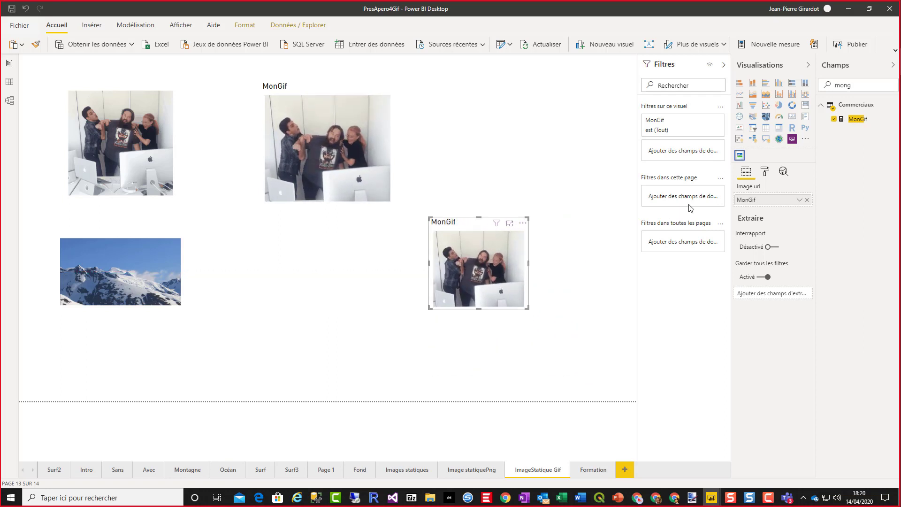
Search the AppSource visuals marketplace for "cloud" and look up Image by CloudScope without adding anything.
{"action": "left_click", "coordinate": [805, 139]}
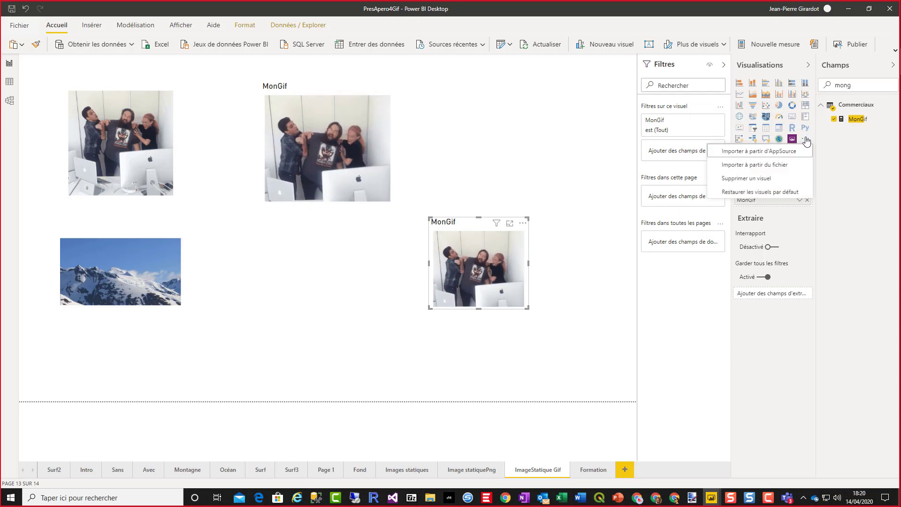
{"action": "left_click", "coordinate": [779, 151]}
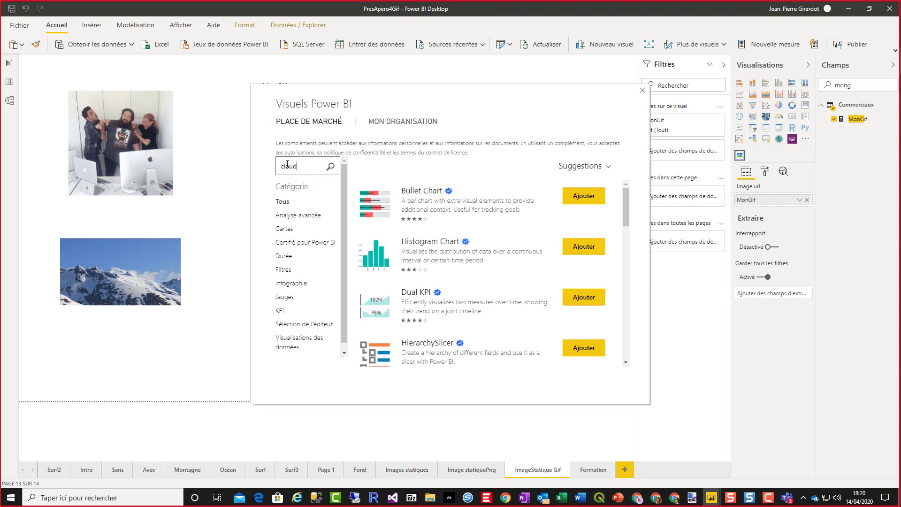
{"action": "scroll", "coordinate": [330, 175], "scroll_direction": "down", "scroll_amount": 1}
{"action": "left_click", "coordinate": [333, 163]}
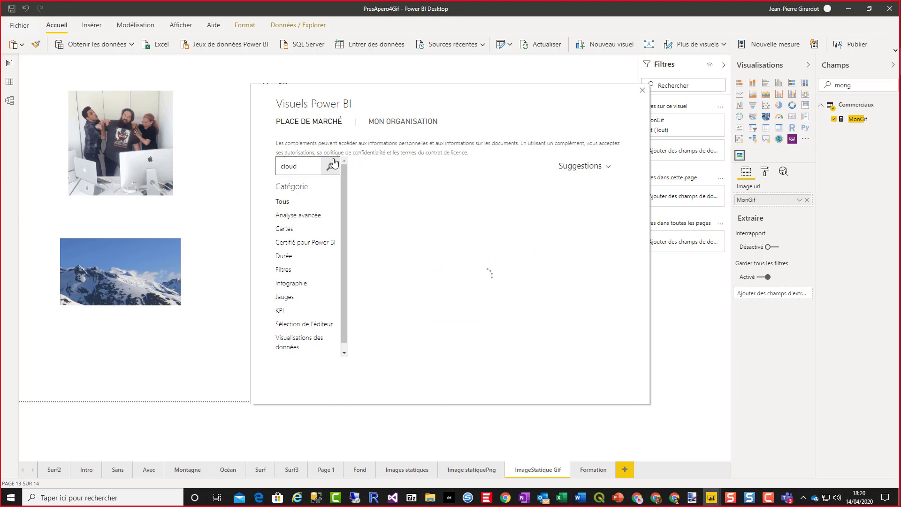
{"action": "scroll", "coordinate": [435, 319], "scroll_direction": "down", "scroll_amount": 1}
{"action": "scroll", "coordinate": [435, 319], "scroll_direction": "down", "scroll_amount": 2}
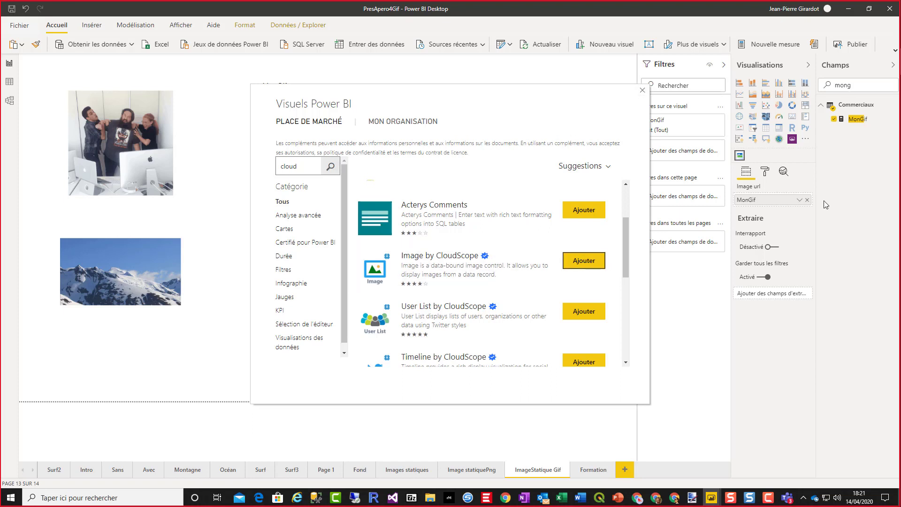
{"action": "left_click", "coordinate": [641, 90]}
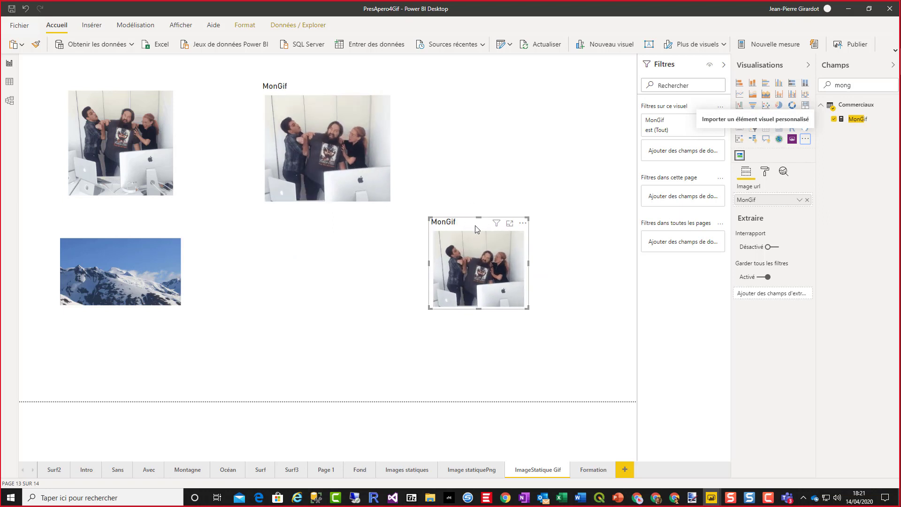
Place the new MonGif visual directly below the first one and enlarge it to about the same width.
{"action": "left_click_drag", "start_coordinate": [458, 308], "coordinate": [310, 301]}
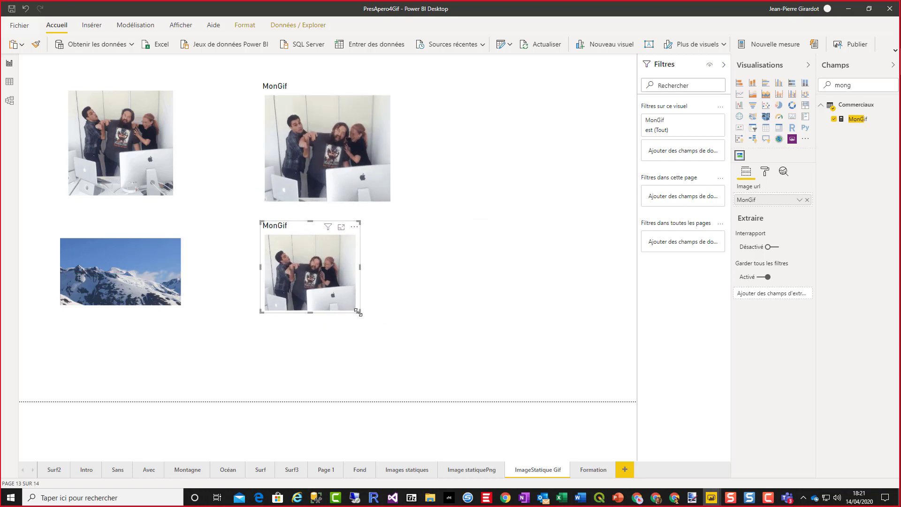
{"action": "left_click_drag", "start_coordinate": [358, 312], "coordinate": [389, 321]}
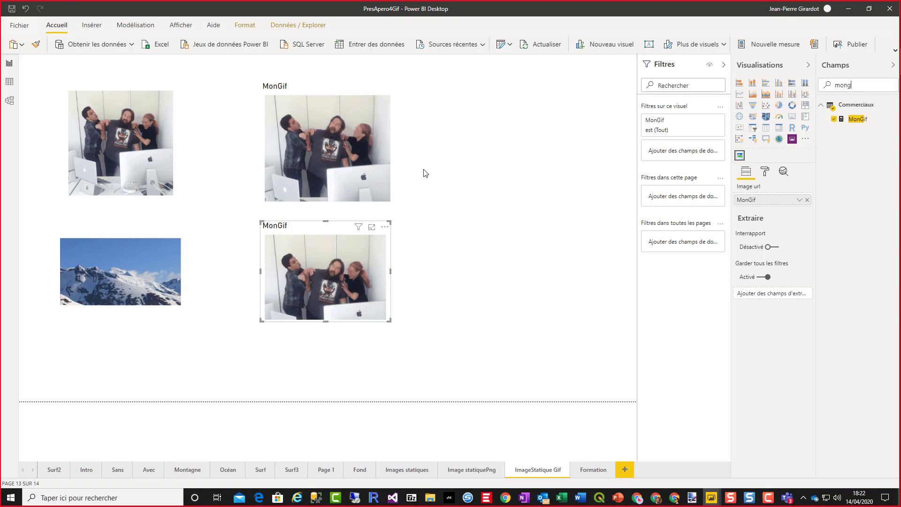
{"action": "left_click", "coordinate": [805, 84]}
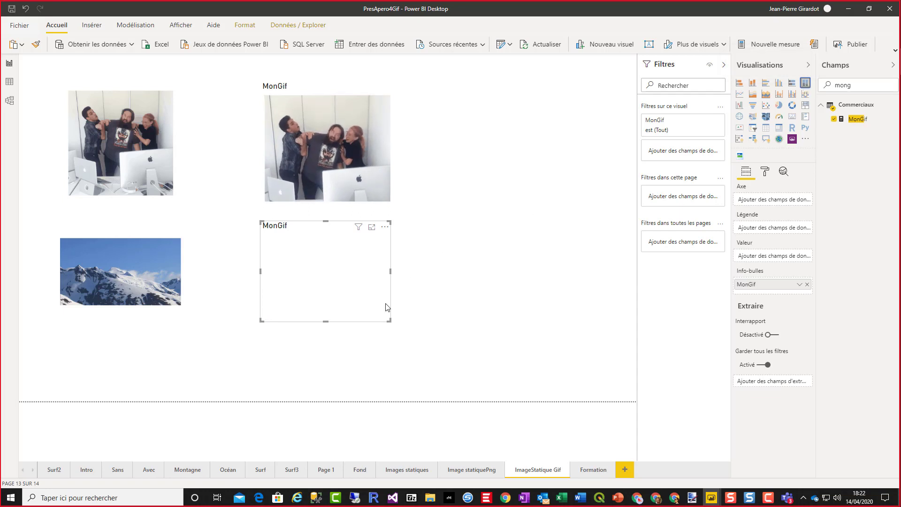
{"action": "left_click", "coordinate": [740, 156]}
{"action": "left_click", "coordinate": [624, 151]}
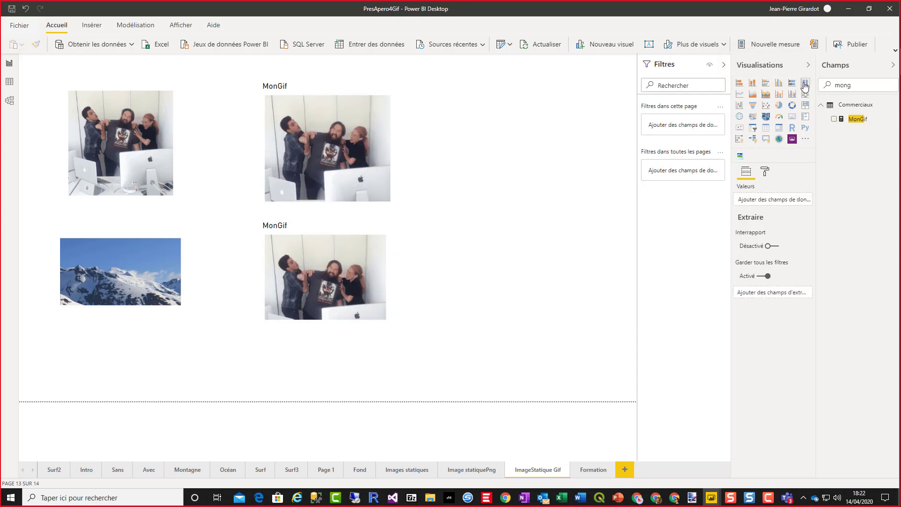
Add a 100% stacked column chart beside the upper MonGif visual with ListeFacture's CodeCommercial as its axis, and make it taller.
{"action": "left_click", "coordinate": [804, 84]}
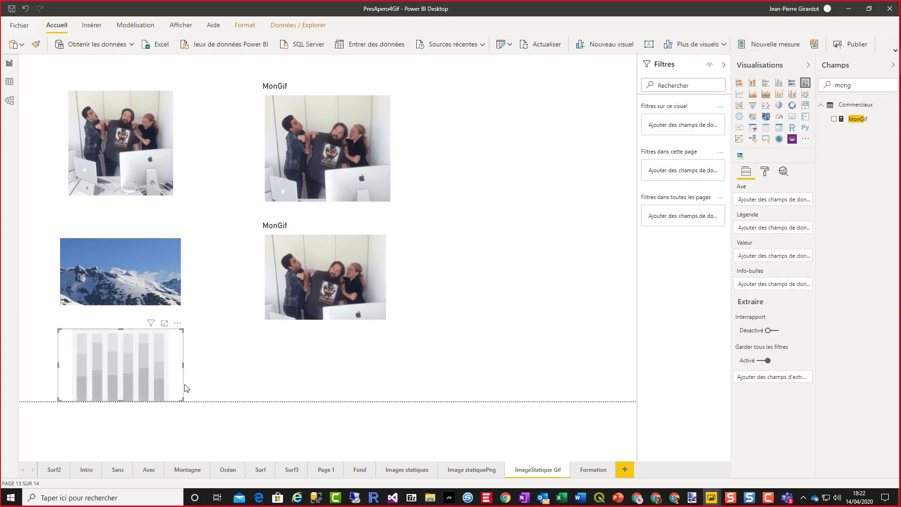
{"action": "left_click_drag", "start_coordinate": [184, 389], "coordinate": [582, 167]}
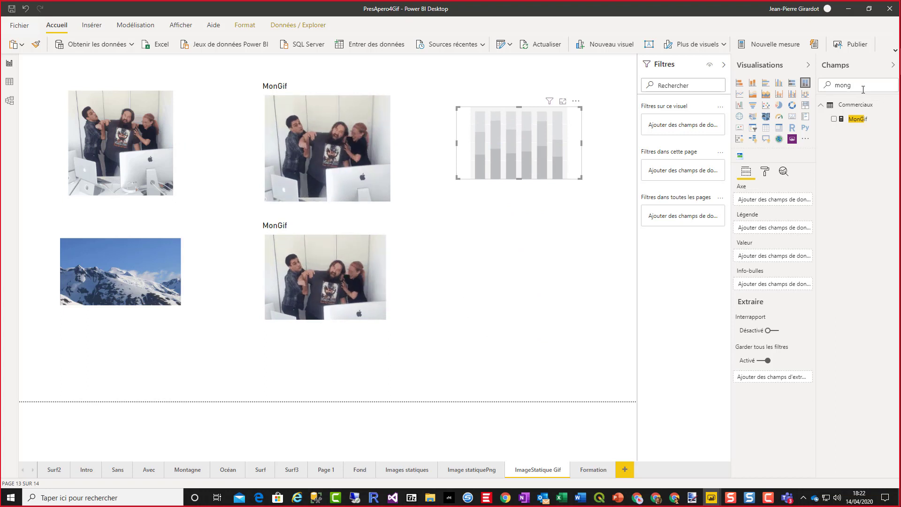
{"action": "key", "text": "Delete"}
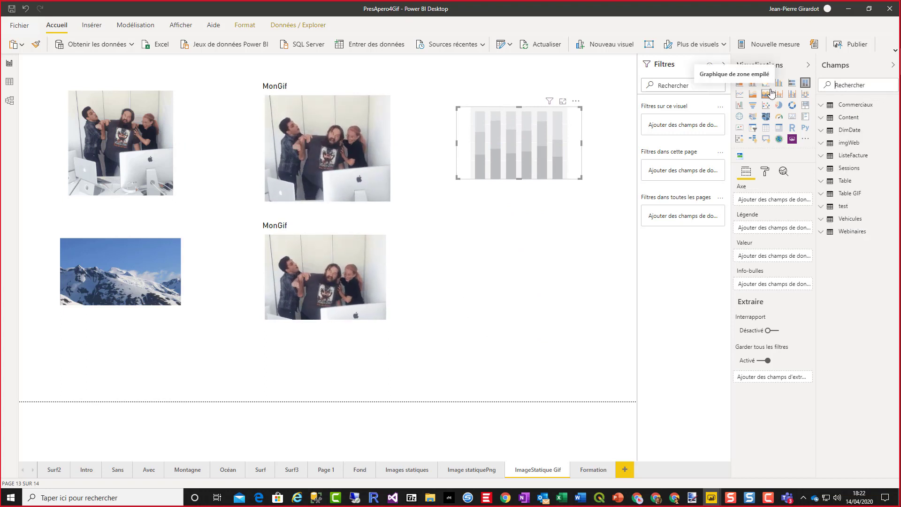
{"action": "left_click", "coordinate": [825, 158]}
{"action": "left_click_drag", "start_coordinate": [865, 170], "coordinate": [782, 204]}
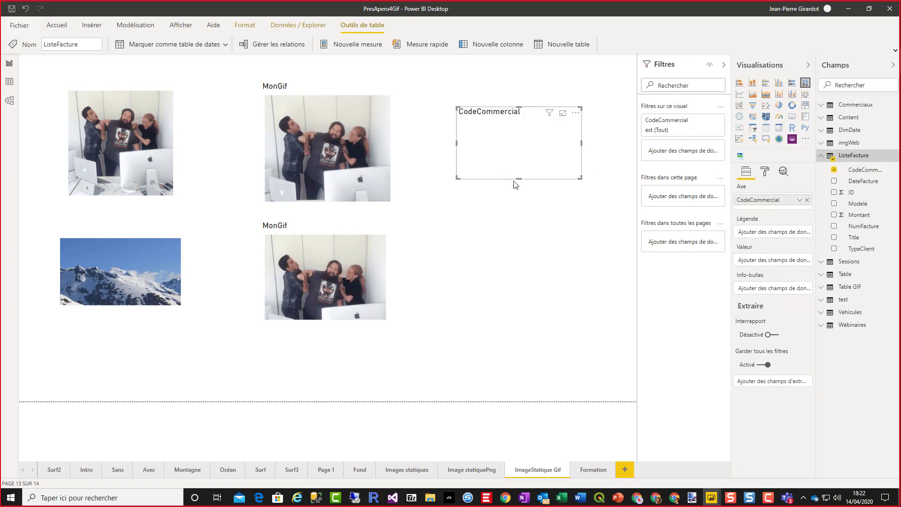
{"action": "left_click_drag", "start_coordinate": [519, 177], "coordinate": [519, 226]}
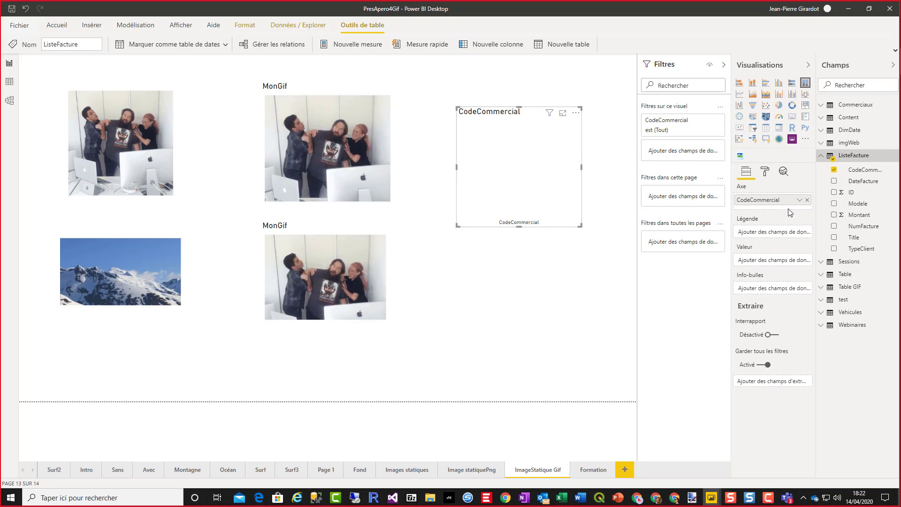
Turn off the X axis and its axis title in the CodeCommercial chart.
{"action": "left_click", "coordinate": [765, 173]}
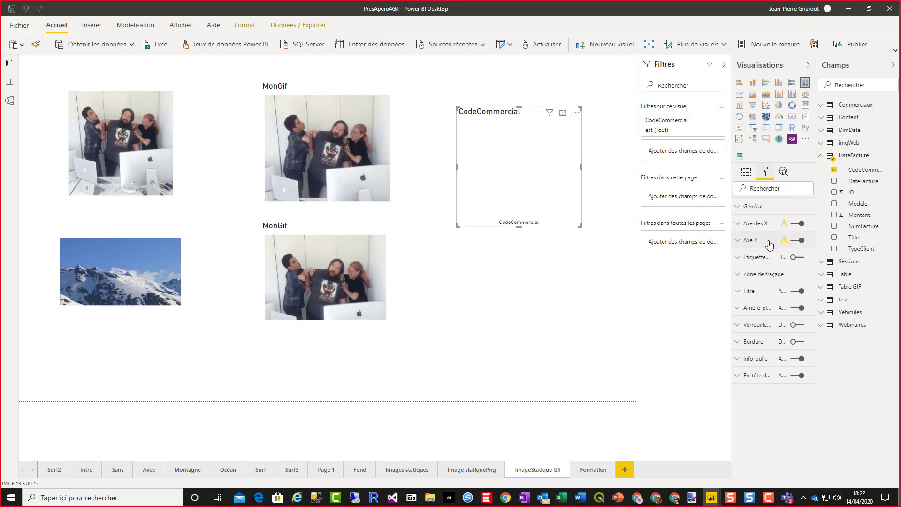
{"action": "left_click", "coordinate": [737, 223]}
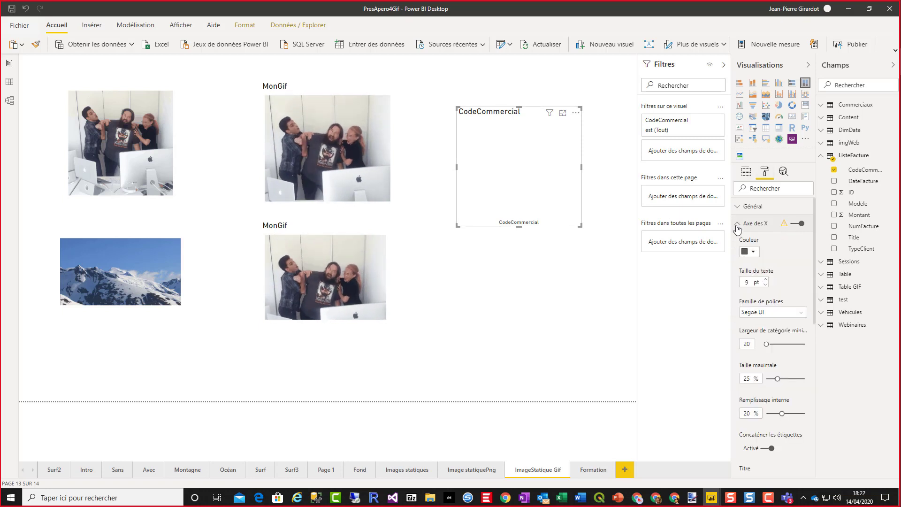
{"action": "left_click", "coordinate": [794, 224]}
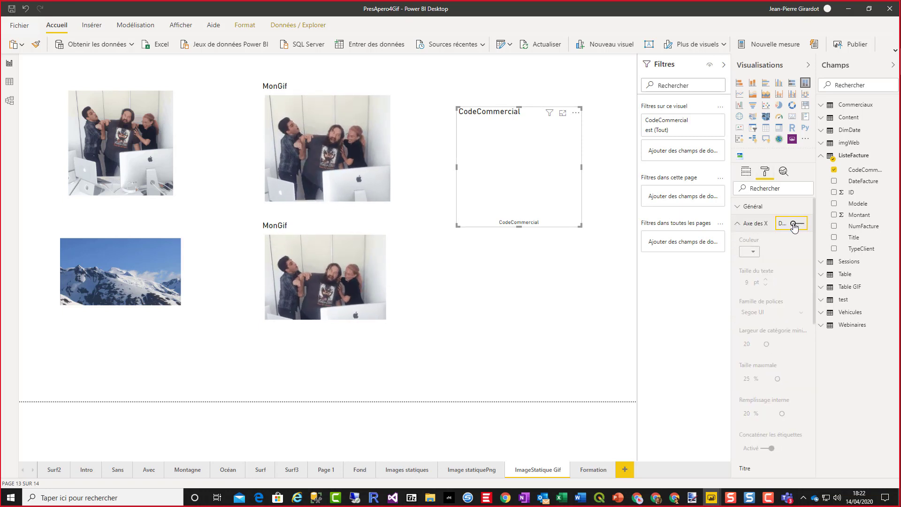
{"action": "scroll", "coordinate": [782, 308], "scroll_direction": "down", "scroll_amount": 3}
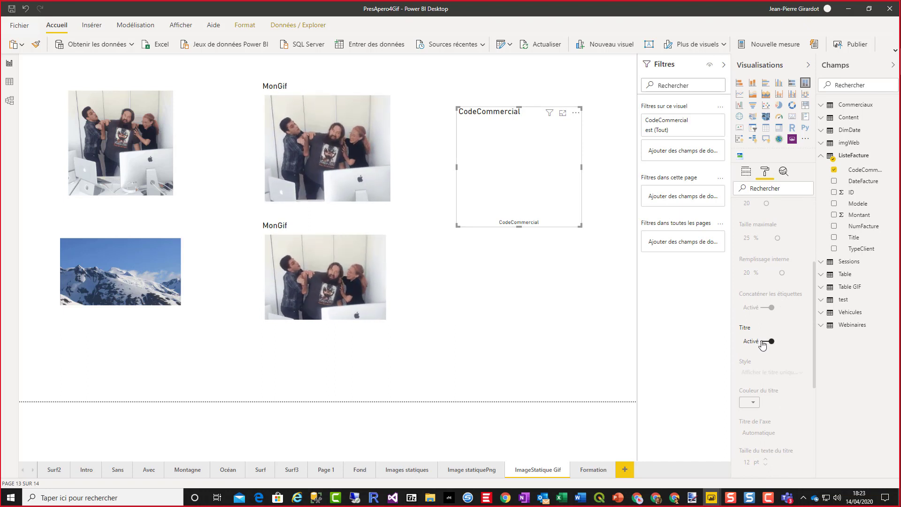
{"action": "left_click", "coordinate": [762, 341]}
{"action": "scroll", "coordinate": [743, 300], "scroll_direction": "up", "scroll_amount": 3}
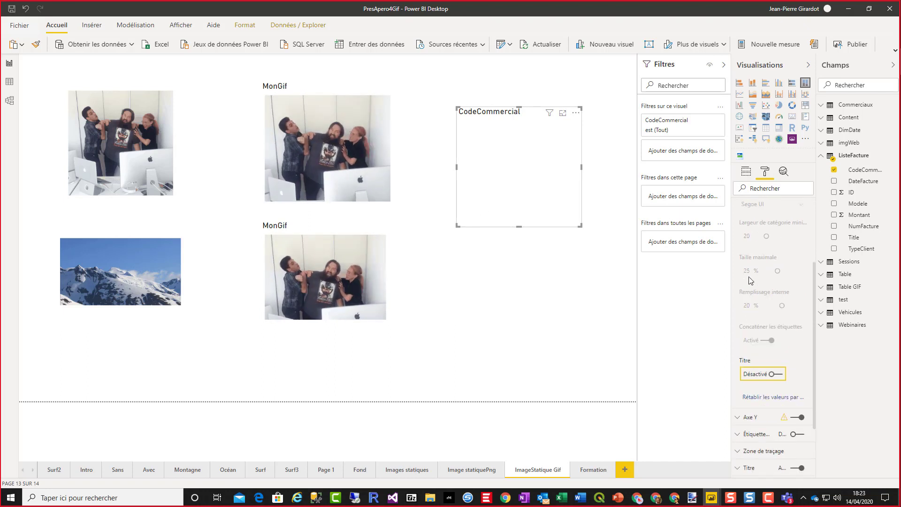
{"action": "left_click", "coordinate": [737, 224]}
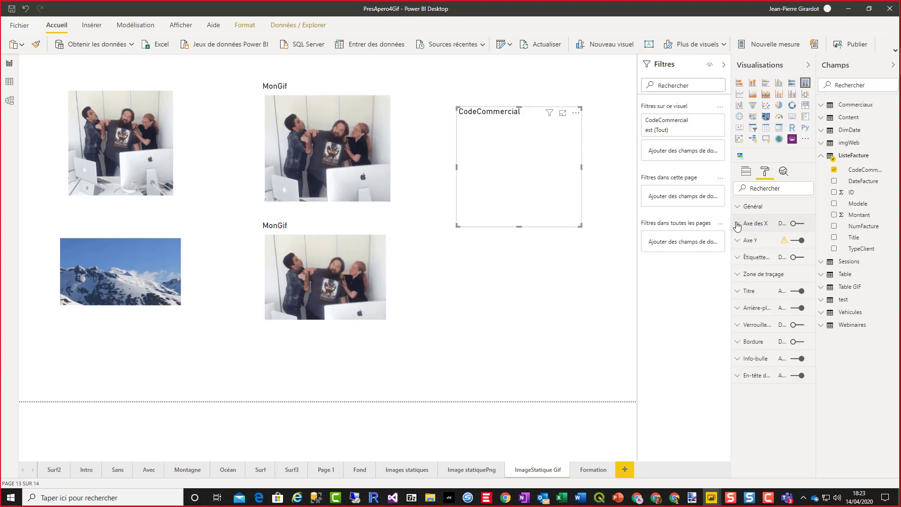
Turn off the CodeCommercial chart's Y axis with its axis title, and hide the chart's own title.
{"action": "left_click", "coordinate": [738, 243]}
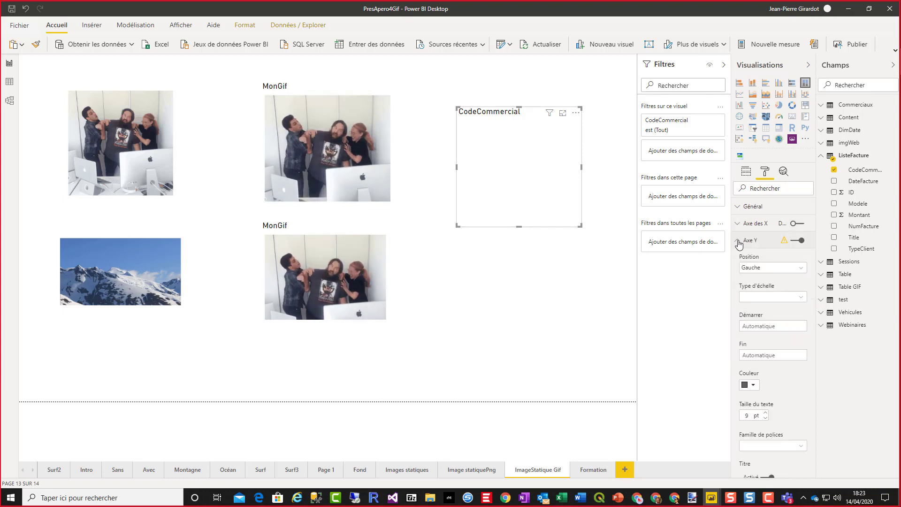
{"action": "left_click", "coordinate": [793, 240]}
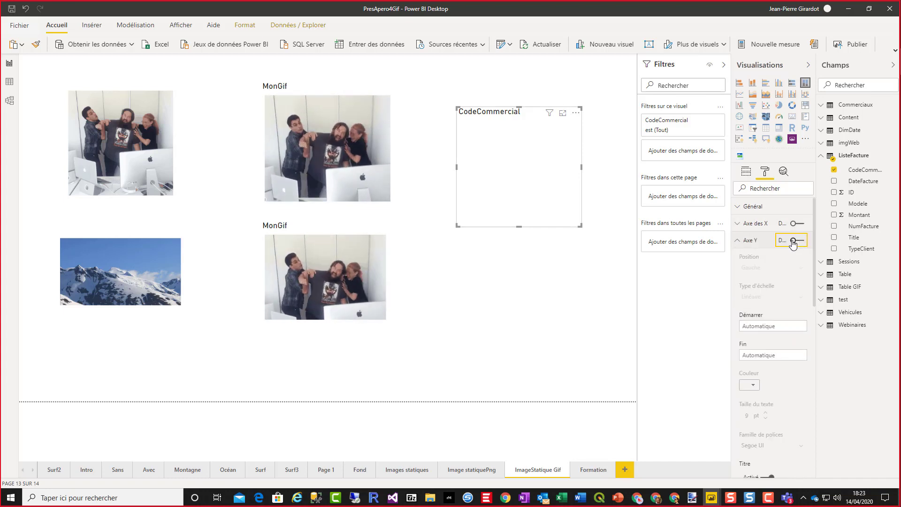
{"action": "scroll", "coordinate": [772, 328], "scroll_direction": "down", "scroll_amount": 3}
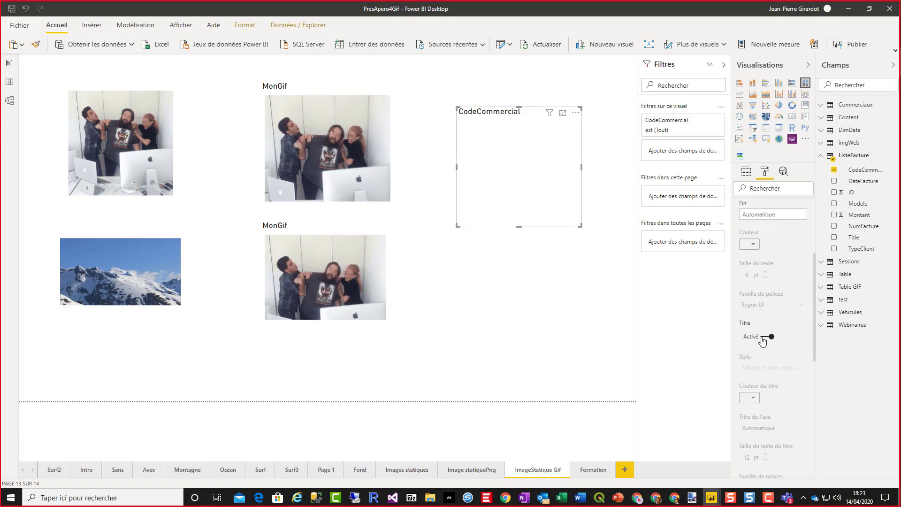
{"action": "left_click", "coordinate": [762, 338]}
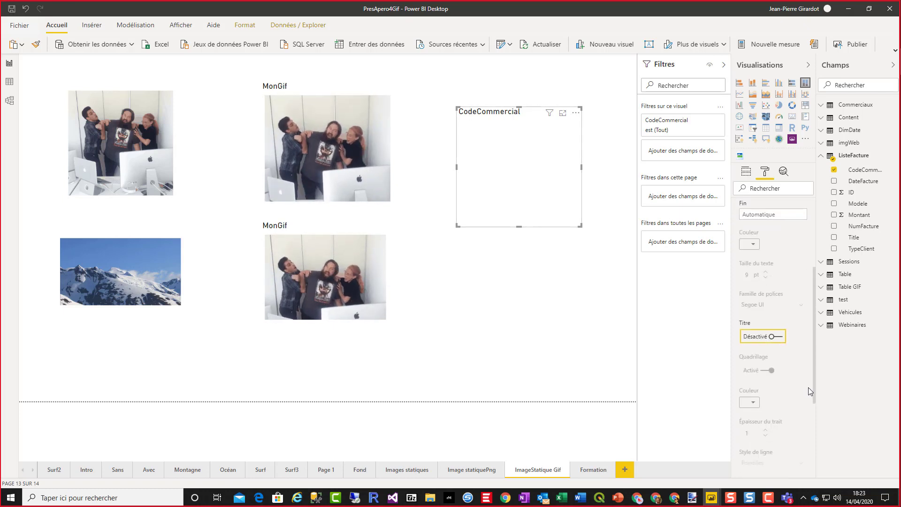
{"action": "scroll", "coordinate": [779, 311], "scroll_direction": "up", "scroll_amount": 3}
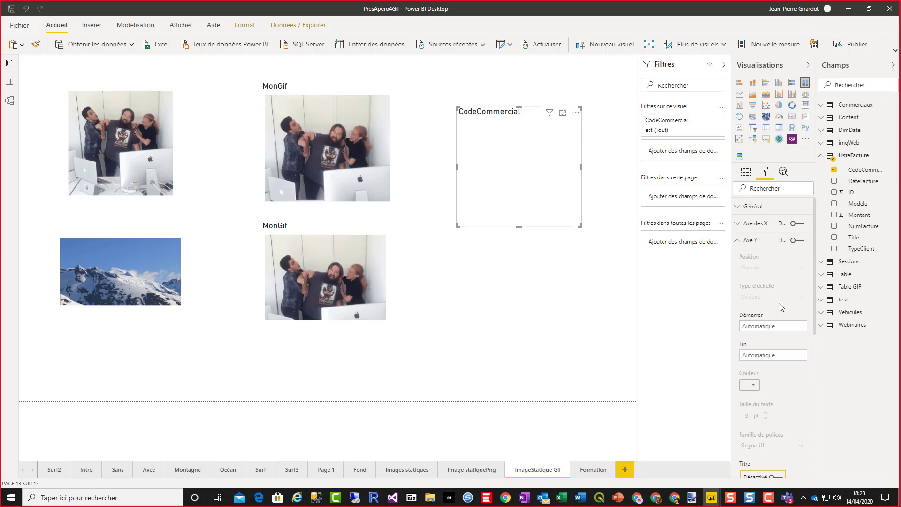
{"action": "left_click", "coordinate": [738, 241]}
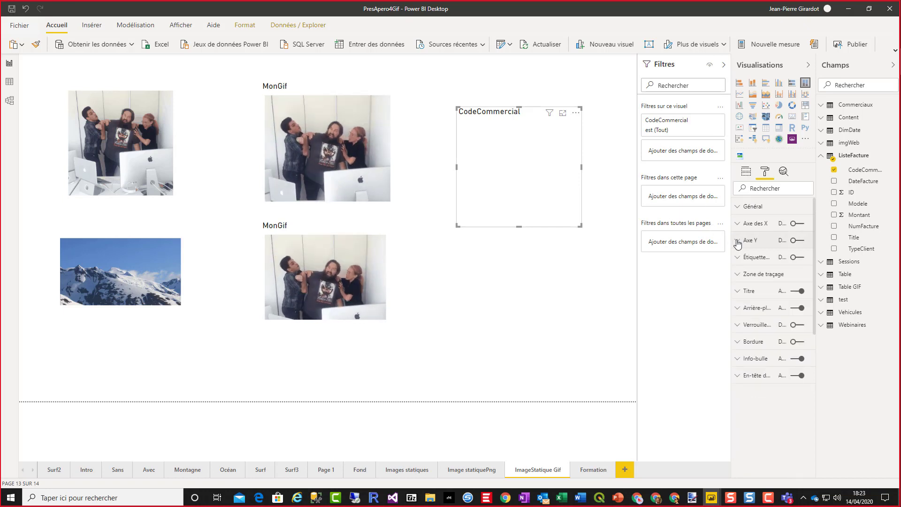
{"action": "left_click", "coordinate": [792, 295]}
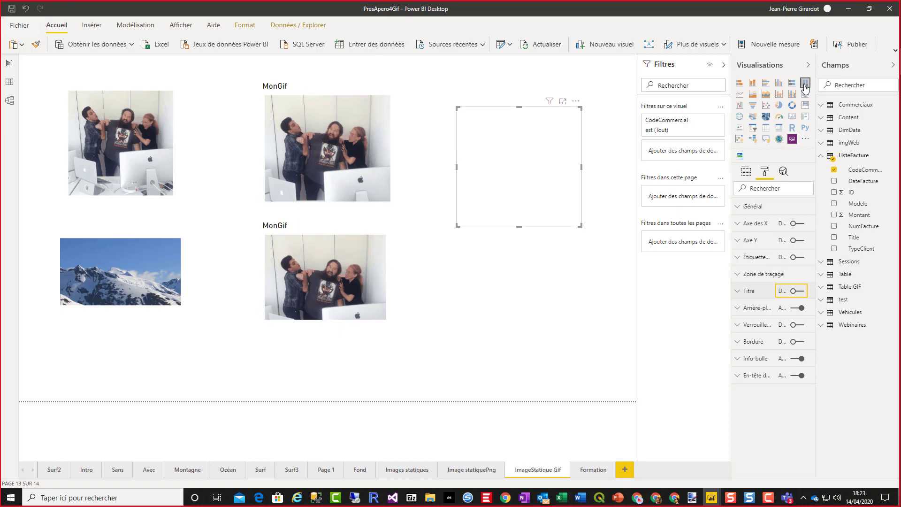
Set Anger1.gif from the Apero4 folder as the image of the empty chart's plot area.
{"action": "left_click", "coordinate": [738, 275]}
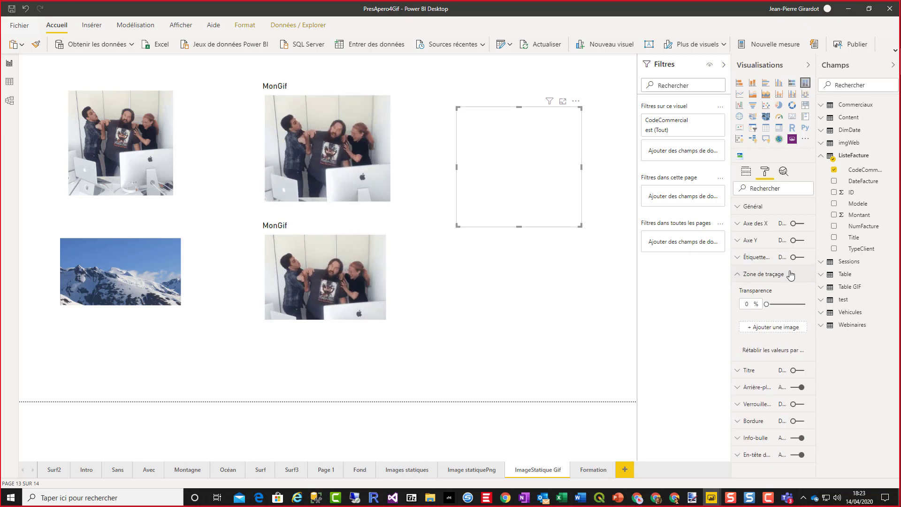
{"action": "left_click", "coordinate": [775, 328]}
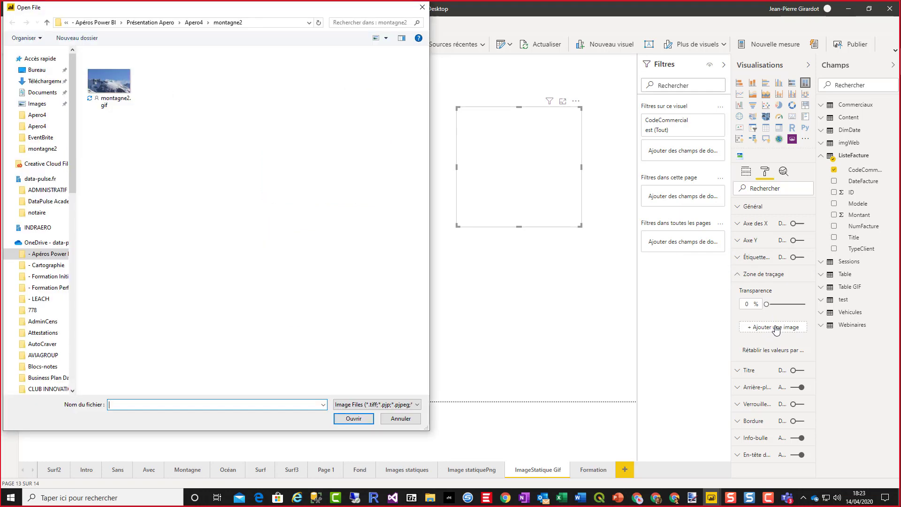
{"action": "left_click", "coordinate": [197, 26]}
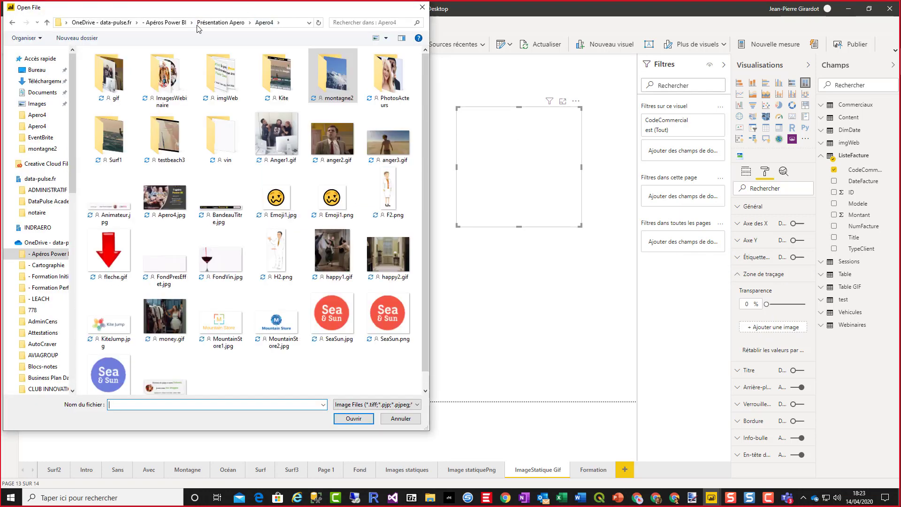
{"action": "left_click", "coordinate": [276, 132]}
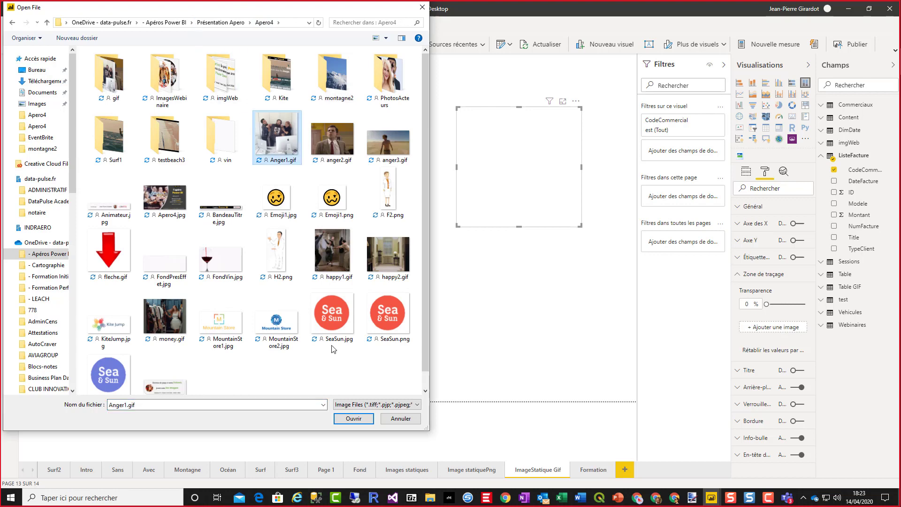
{"action": "left_click", "coordinate": [369, 422]}
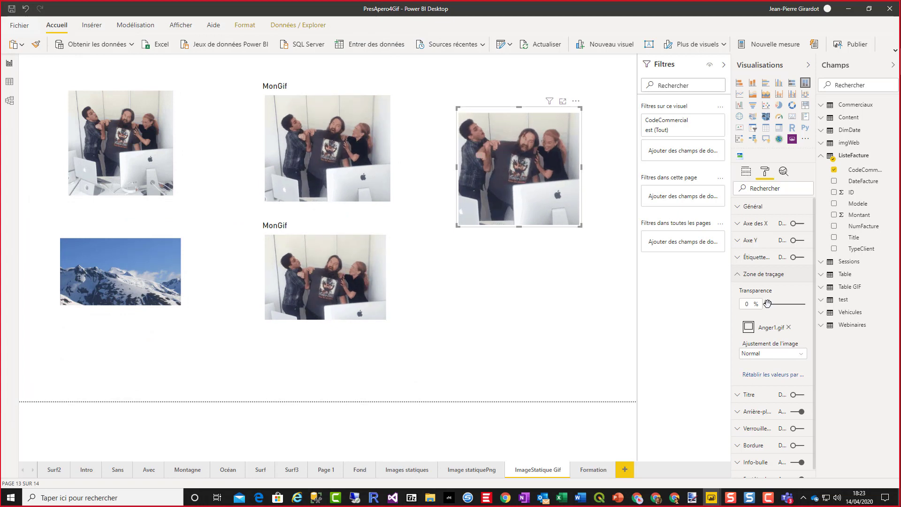
Try partial transparency on the Anger1.gif plot area, return it to 0 %, set the image fit to Ajuster, and move the chart slightly up.
{"action": "mouse_move", "coordinate": [767, 304]}
{"action": "left_mouse_down"}
{"action": "mouse_move", "coordinate": [779, 304]}
{"action": "mouse_move", "coordinate": [767, 304]}
{"action": "left_mouse_up"}
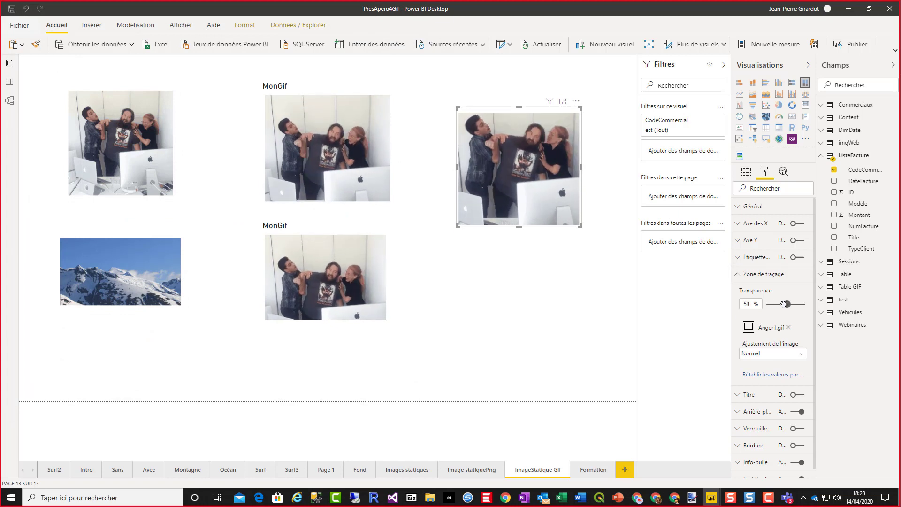
{"action": "left_click", "coordinate": [801, 354]}
{"action": "left_click", "coordinate": [768, 374]}
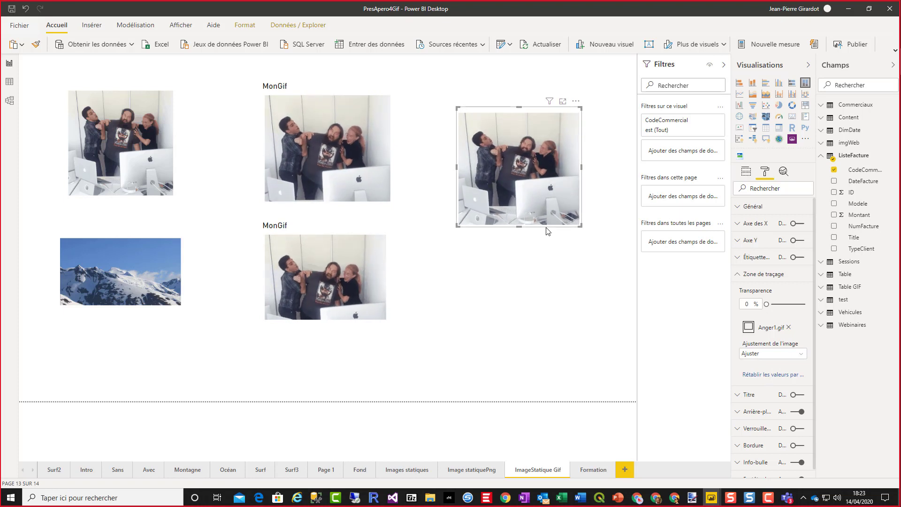
{"action": "mouse_move", "coordinate": [552, 227]}
{"action": "left_mouse_down"}
{"action": "mouse_move", "coordinate": [565, 211]}
{"action": "mouse_move", "coordinate": [555, 219]}
{"action": "left_mouse_up"}
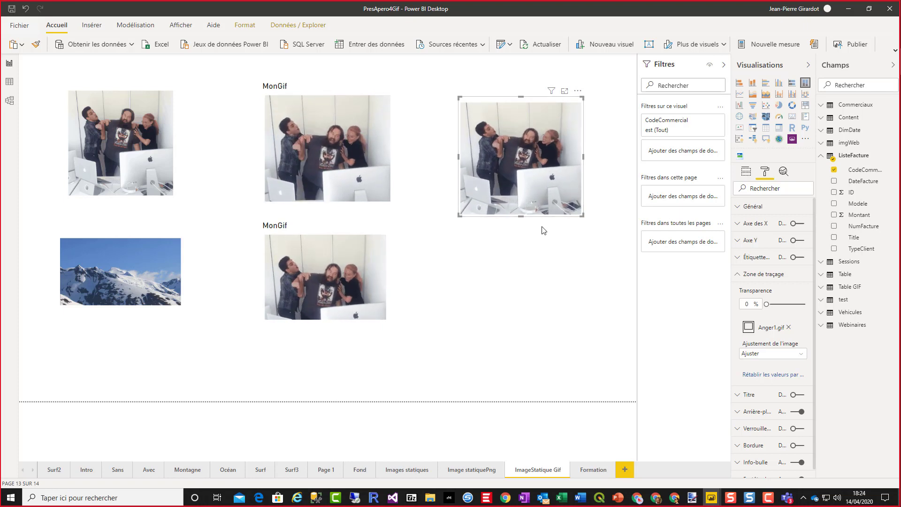
{"action": "mouse_move", "coordinate": [545, 215]}
{"action": "left_mouse_down"}
{"action": "mouse_move", "coordinate": [562, 216]}
{"action": "mouse_move", "coordinate": [547, 211]}
{"action": "left_mouse_up"}
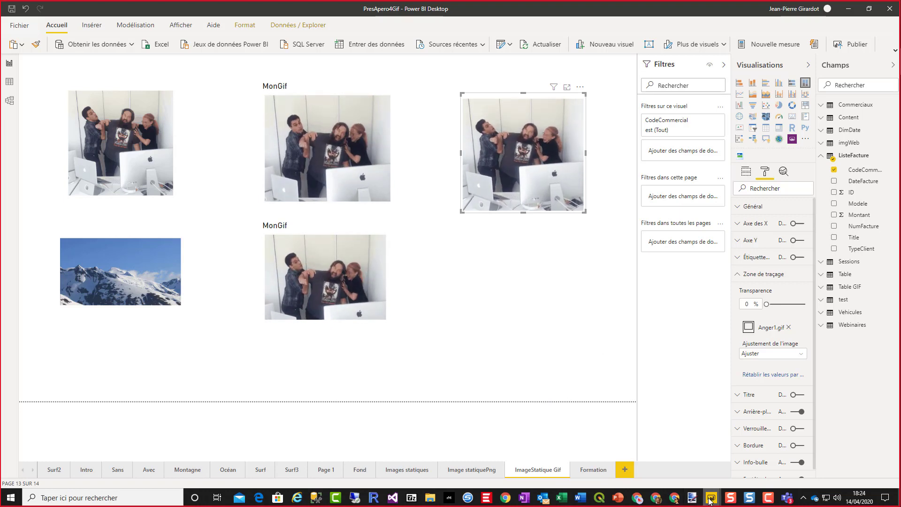
Switch to the PresApero4 report and filter its Analyse page by the brands PEUGEOT and RENAULT in turn.
{"action": "mouse_move", "coordinate": [711, 497]}
{"action": "left_click", "coordinate": [617, 466]}
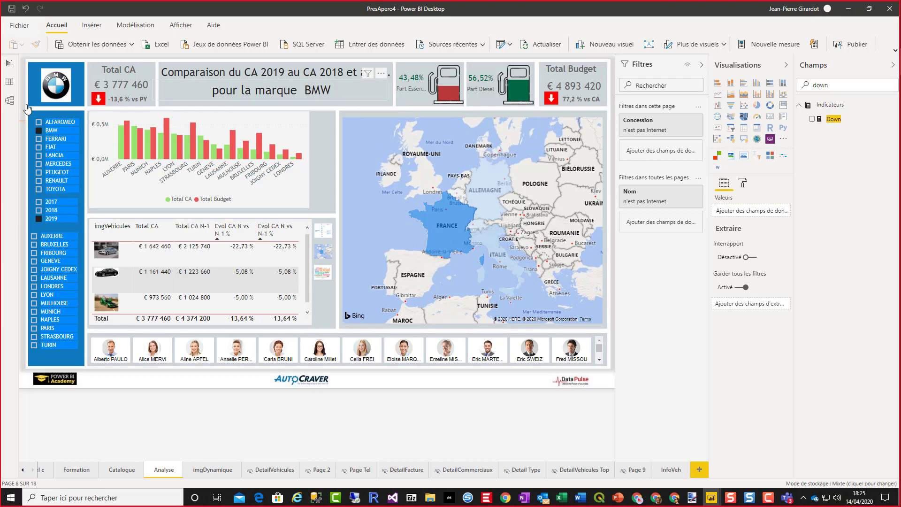
{"action": "left_click", "coordinate": [51, 172]}
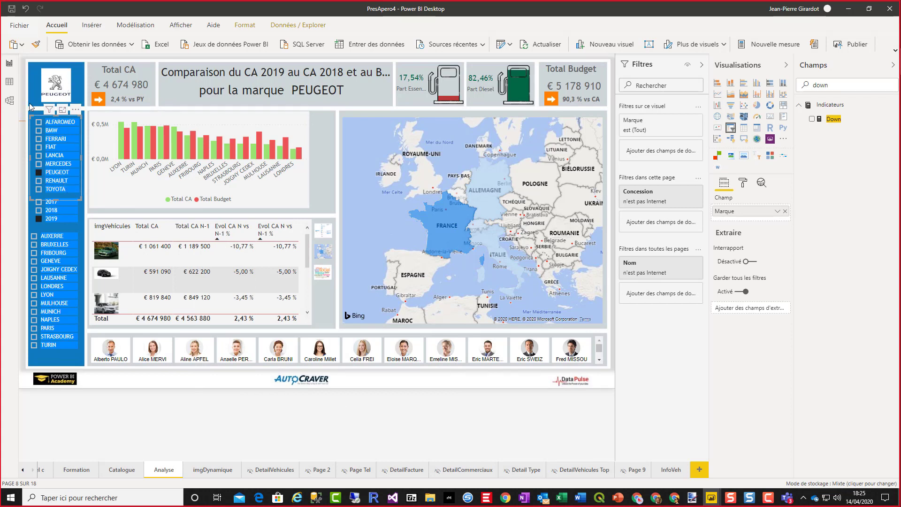
{"action": "left_click", "coordinate": [50, 182]}
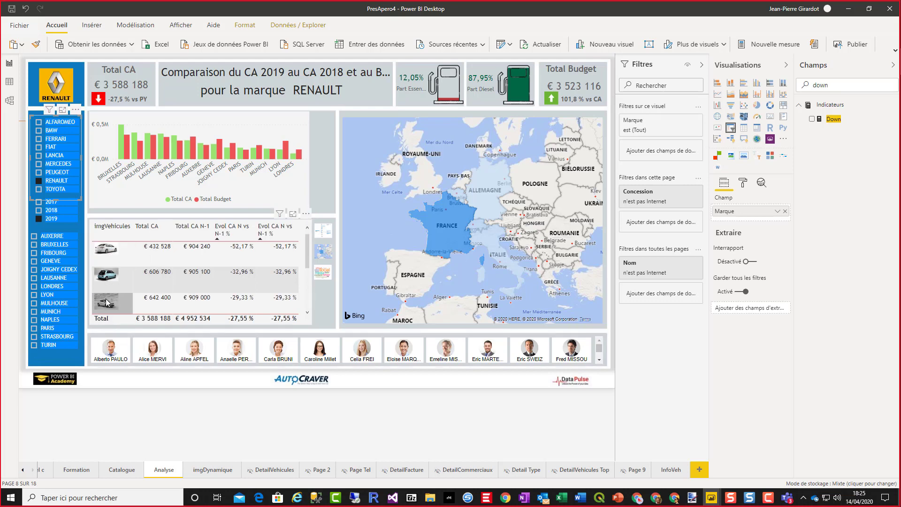
{"action": "mouse_move", "coordinate": [107, 303]}
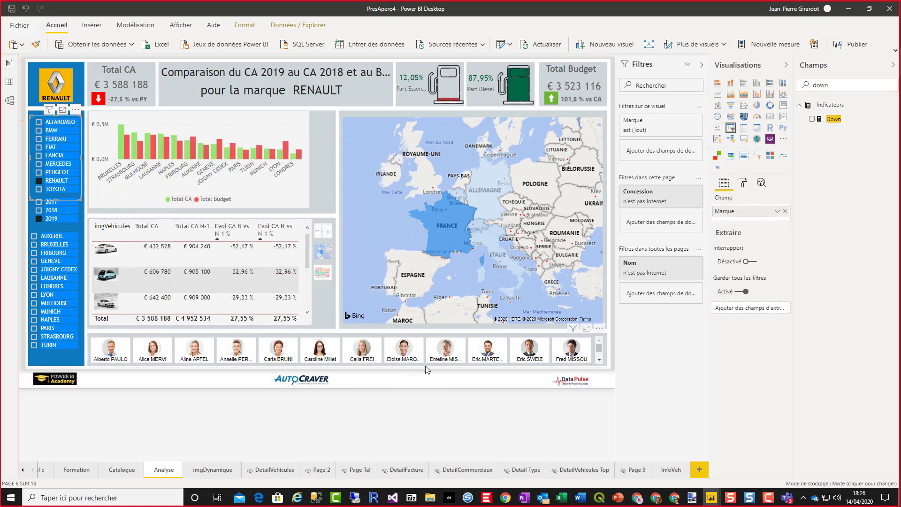
Filter the Analyse page by the fifth salesperson's photo tile, and clear that selection.
{"action": "left_click", "coordinate": [290, 355]}
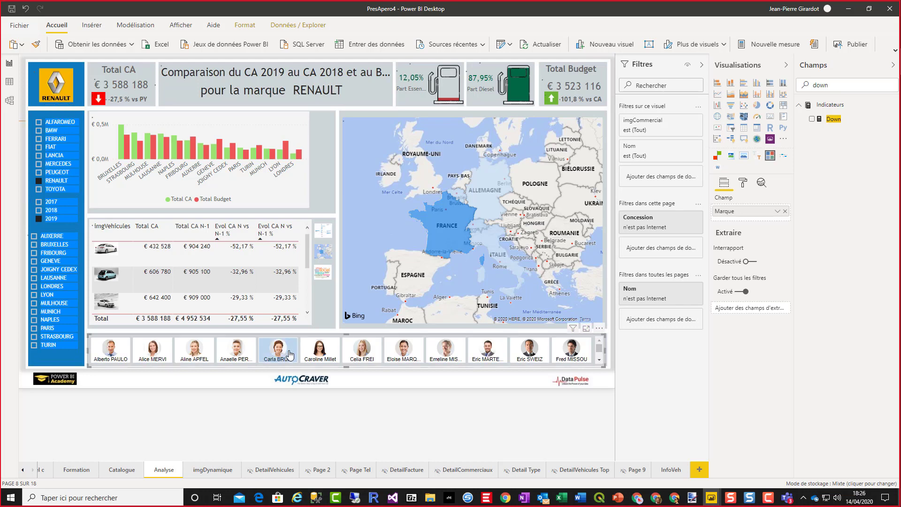
{"action": "left_click", "coordinate": [287, 354]}
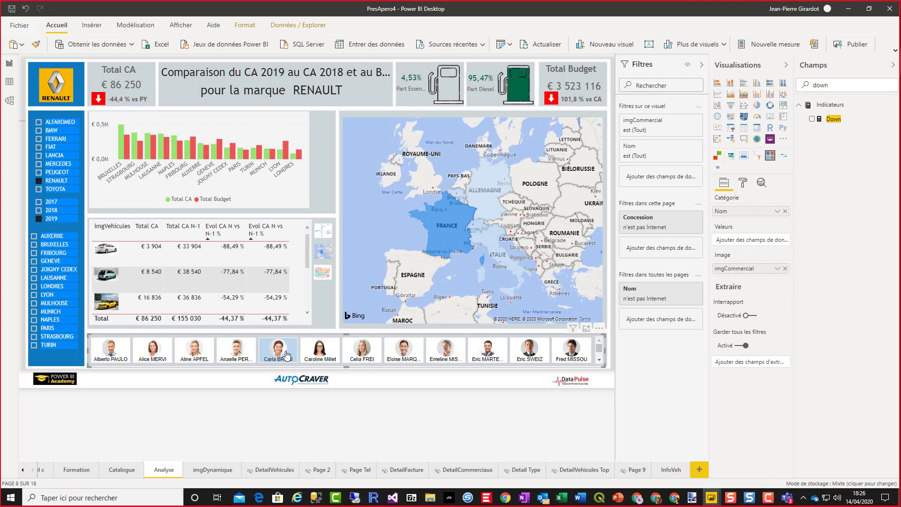
{"action": "left_click", "coordinate": [287, 355]}
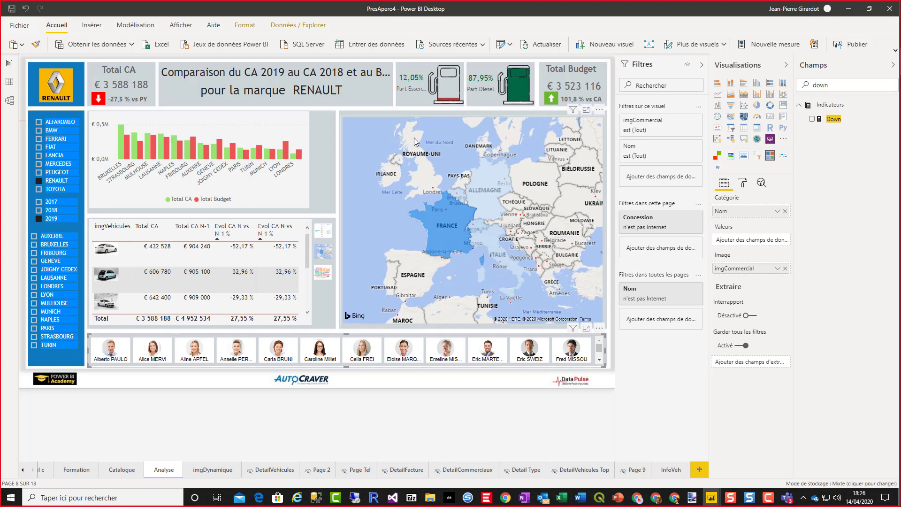
Filter the page to ALFAROMEO, and shift the Part Essence card away from the petrol pump image and back beside it.
{"action": "left_click", "coordinate": [553, 104]}
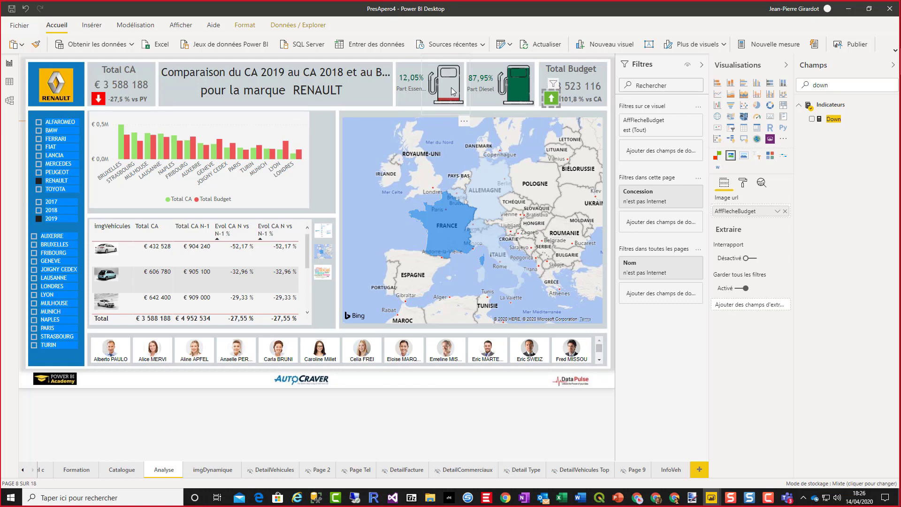
{"action": "left_click", "coordinate": [60, 122]}
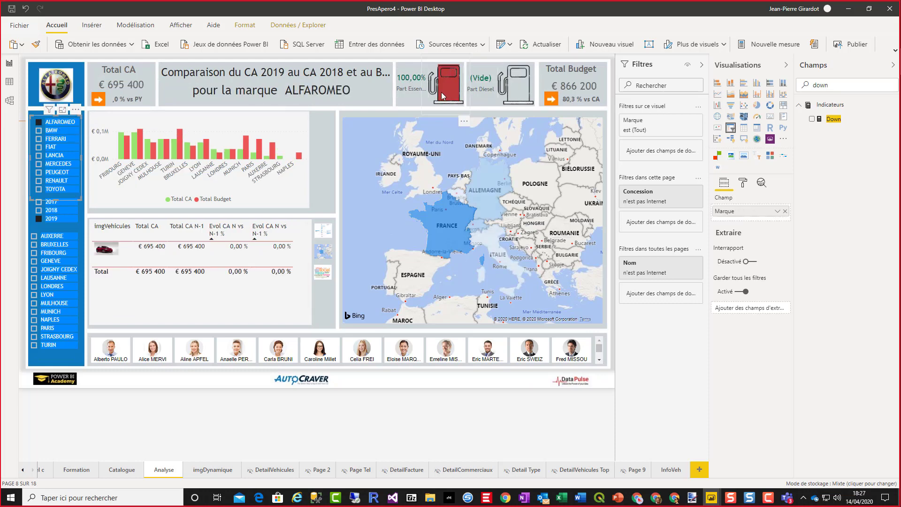
{"action": "left_click", "coordinate": [454, 99]}
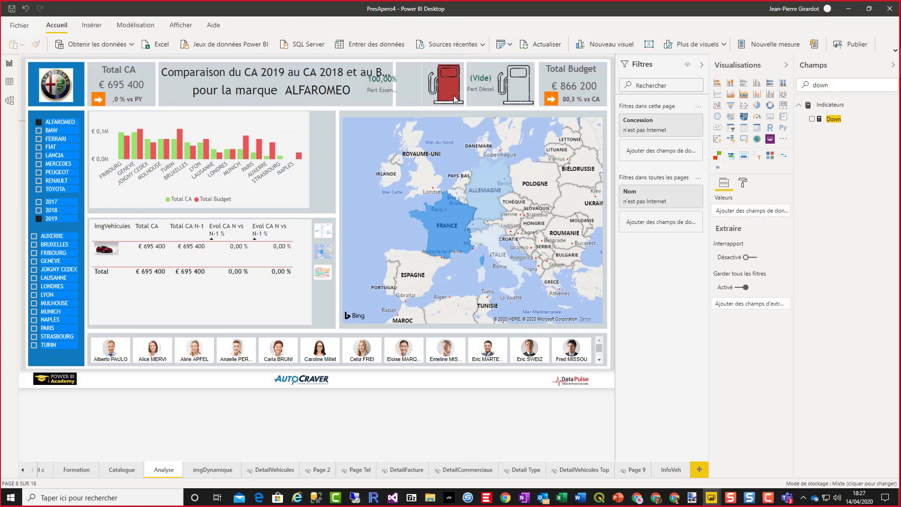
{"action": "mouse_move", "coordinate": [454, 99]}
{"action": "left_mouse_down"}
{"action": "mouse_move", "coordinate": [412, 98]}
{"action": "mouse_move", "coordinate": [453, 90]}
{"action": "left_mouse_up"}
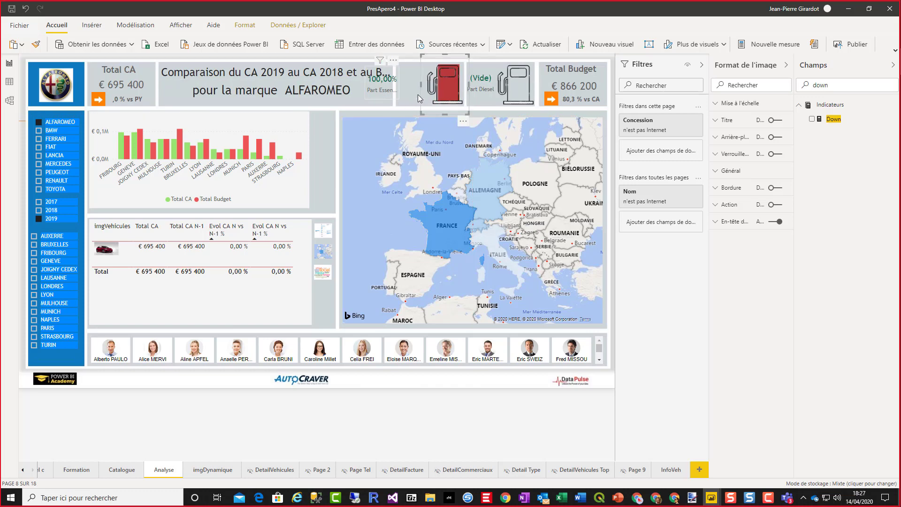
{"action": "left_click_drag", "start_coordinate": [391, 95], "coordinate": [417, 100]}
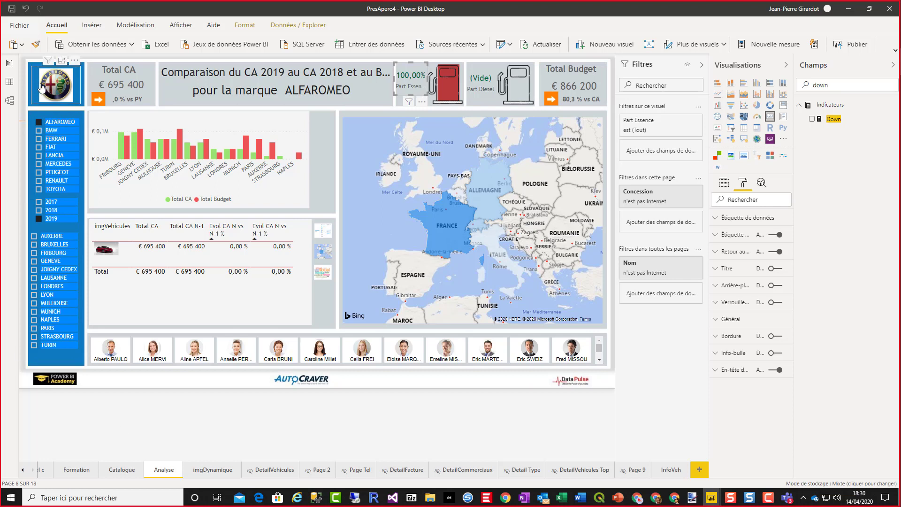
Try the header's brand logo at a smaller and a very large size, and return it to a small size in its blue box.
{"action": "left_click", "coordinate": [79, 102]}
{"action": "left_click_drag", "start_coordinate": [79, 102], "coordinate": [63, 94]}
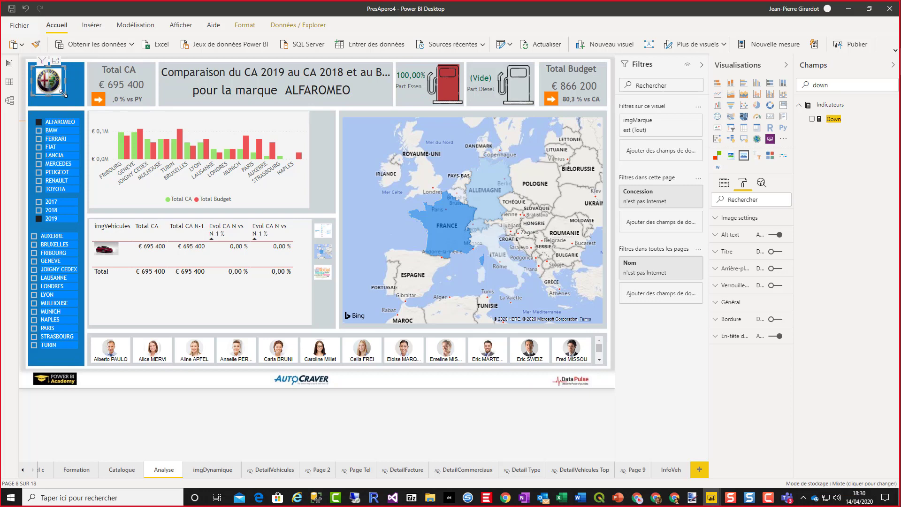
{"action": "left_click_drag", "start_coordinate": [64, 94], "coordinate": [472, 306]}
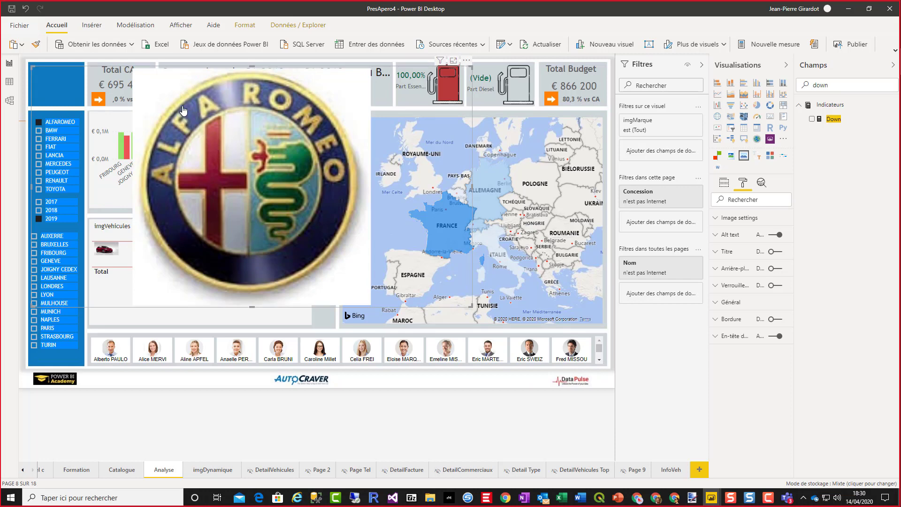
{"action": "left_click_drag", "start_coordinate": [470, 306], "coordinate": [62, 102]}
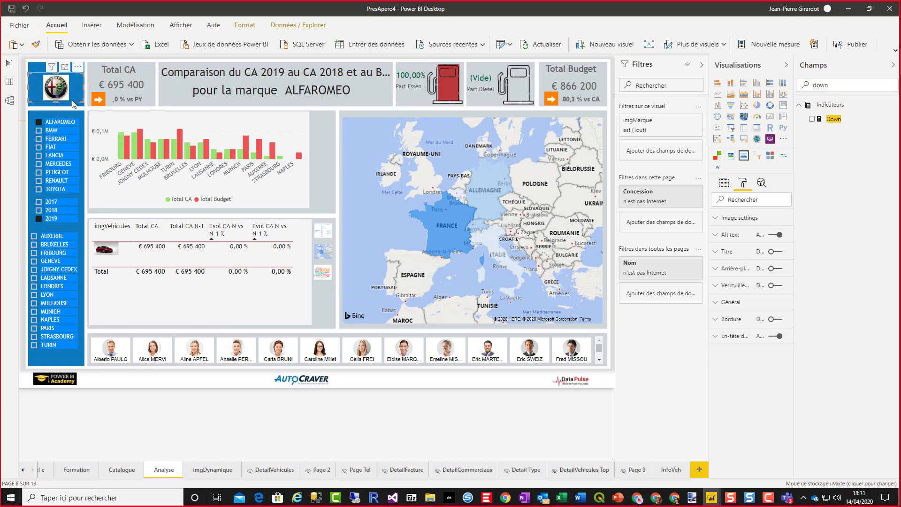
{"action": "mouse_move", "coordinate": [73, 103]}
{"action": "left_mouse_down"}
{"action": "mouse_move", "coordinate": [226, 312]}
{"action": "mouse_move", "coordinate": [42, 61]}
{"action": "mouse_move", "coordinate": [67, 100]}
{"action": "left_mouse_up"}
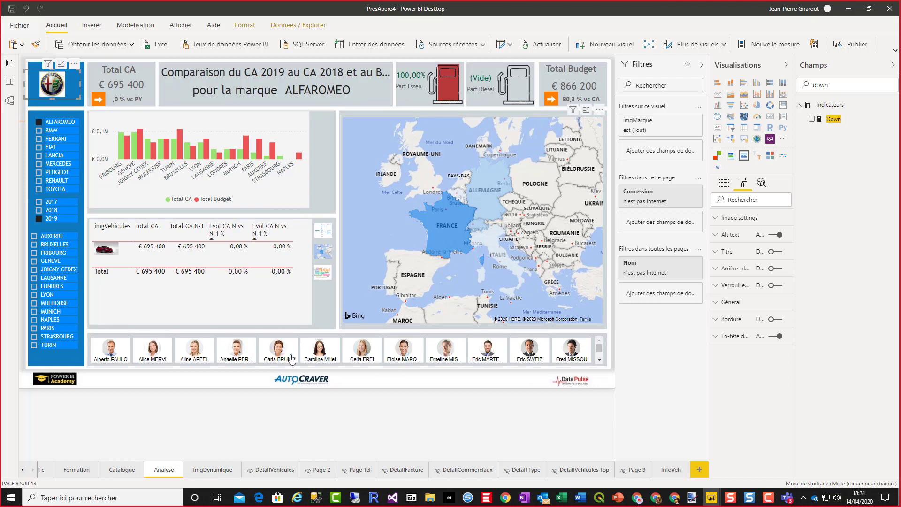
Open the imgDynamique page and reduce the size of its brand logo visual slightly.
{"action": "left_click", "coordinate": [212, 470]}
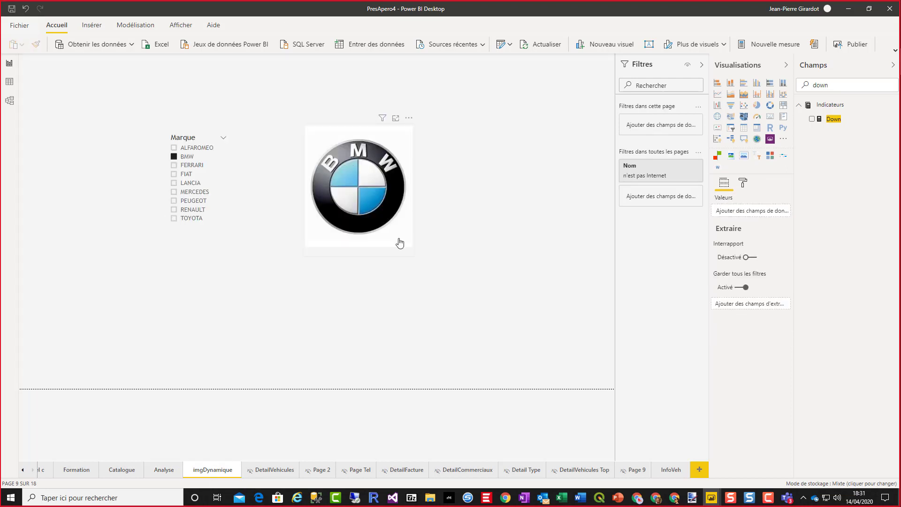
{"action": "left_click", "coordinate": [398, 241]}
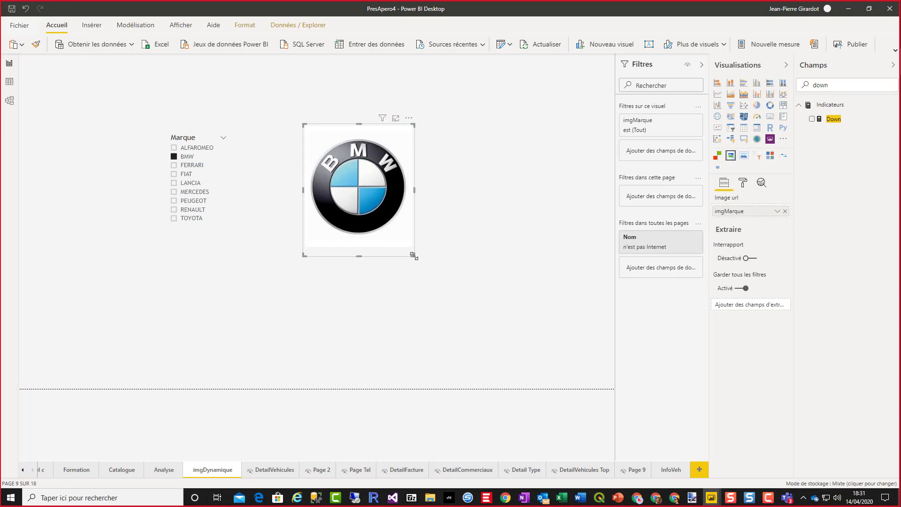
{"action": "left_click_drag", "start_coordinate": [414, 255], "coordinate": [412, 242]}
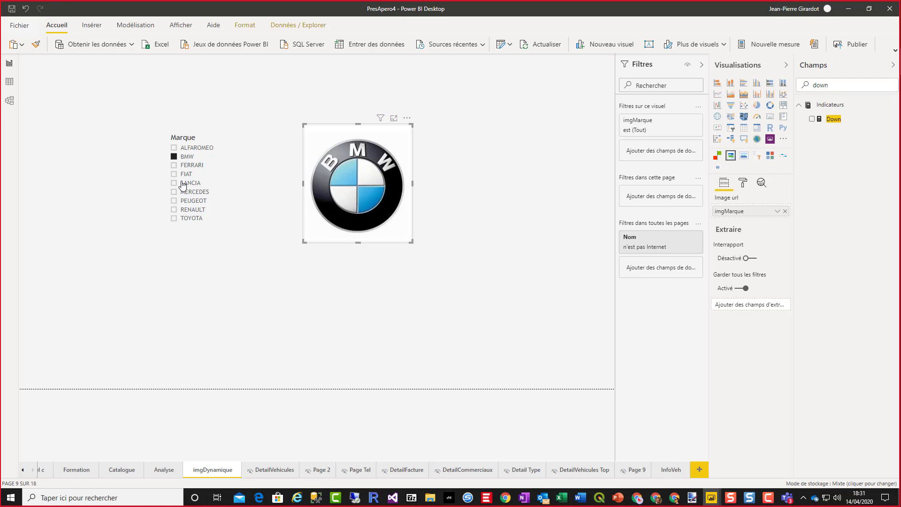
Filter the logo page by ALFAROMEO, BMW and MERCEDES in turn with the Marque slicer.
{"action": "left_click", "coordinate": [190, 149]}
{"action": "left_click", "coordinate": [188, 157]}
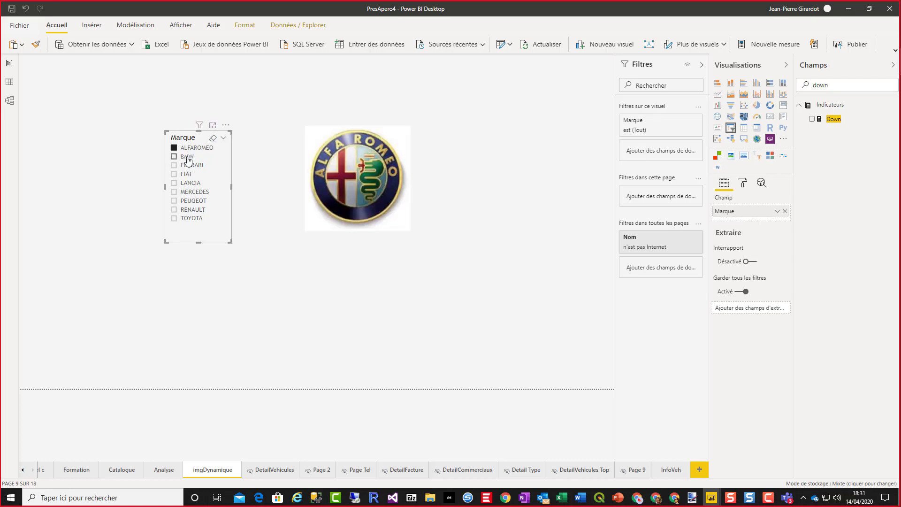
{"action": "left_click", "coordinate": [189, 193]}
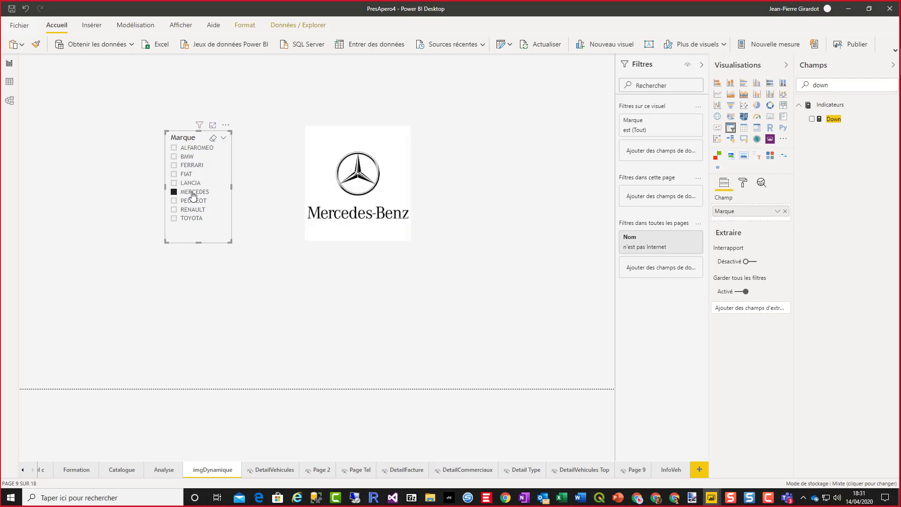
Select the logo visual, clear the field search, and expand the Marques table's fields.
{"action": "left_click", "coordinate": [390, 239]}
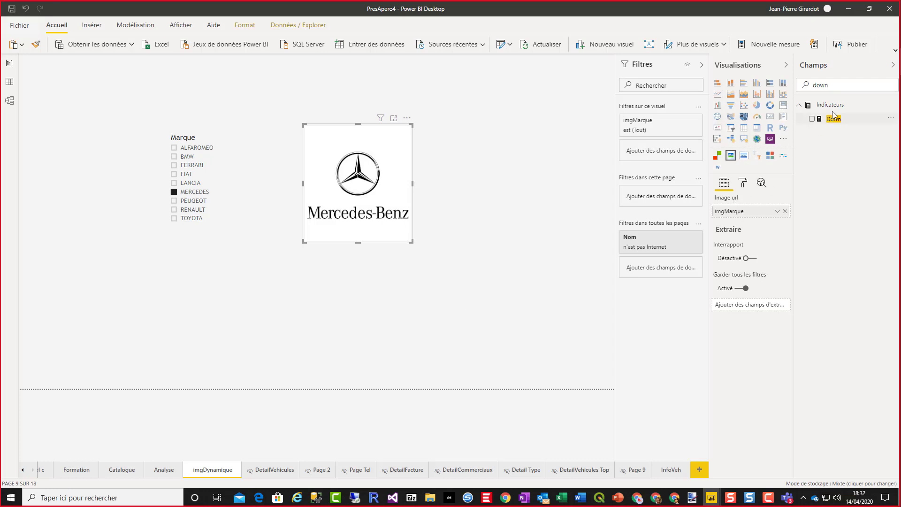
{"action": "double_click", "coordinate": [851, 83]}
{"action": "key", "text": "BackSpace"}
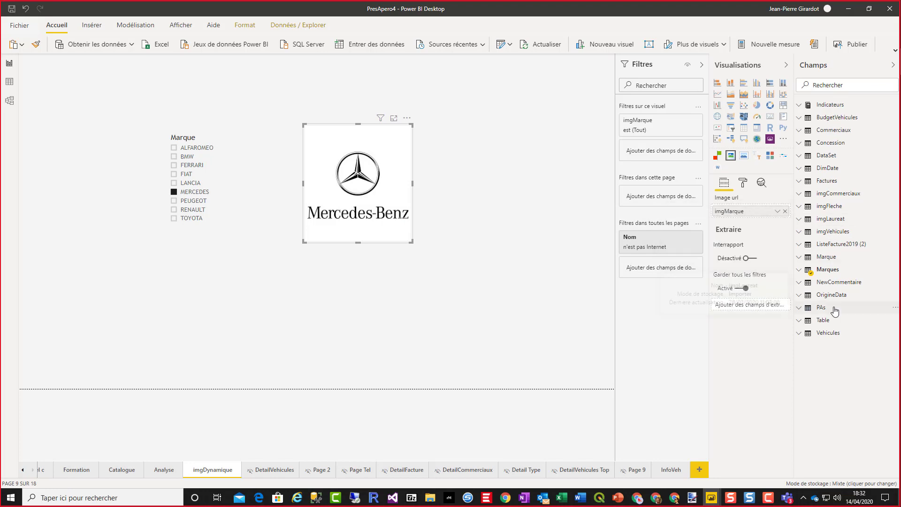
{"action": "left_click", "coordinate": [833, 271]}
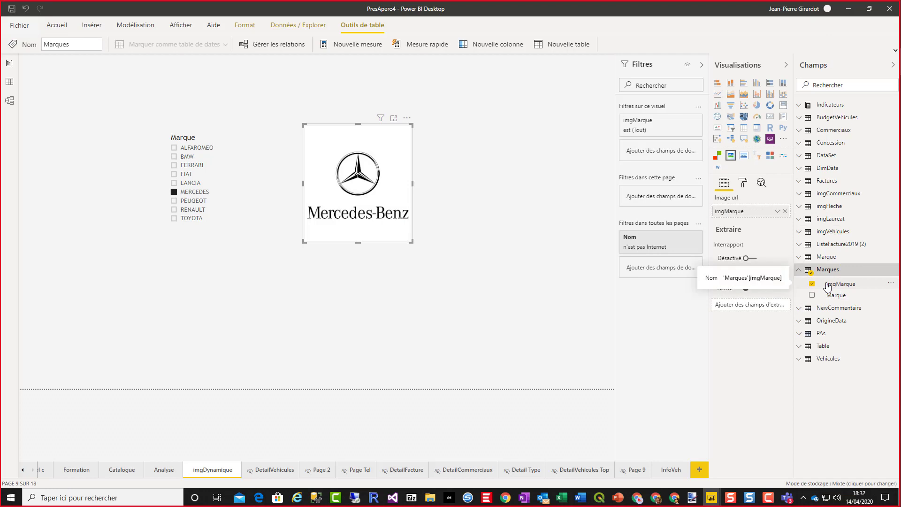
Add the imgMarque field from Marques below the existing logo and display it in a second image URL visual.
{"action": "left_click", "coordinate": [847, 285]}
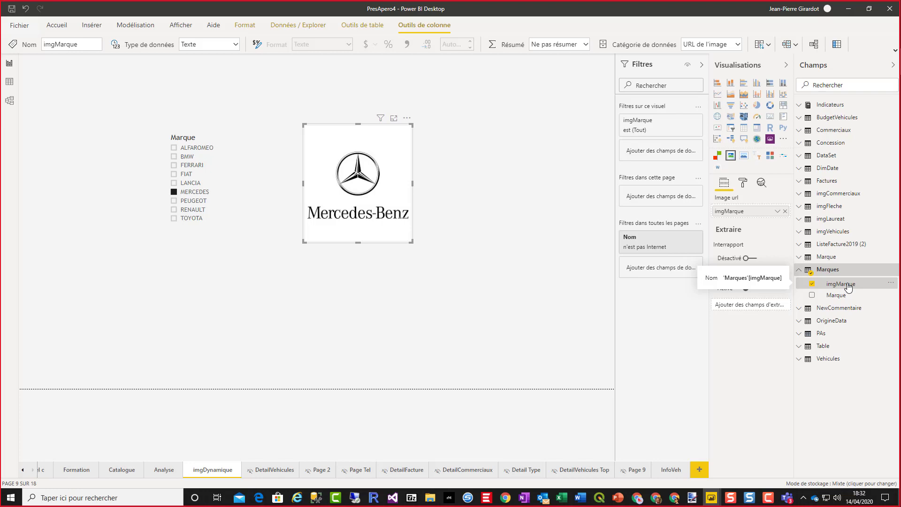
{"action": "left_click_drag", "start_coordinate": [847, 285], "coordinate": [429, 334]}
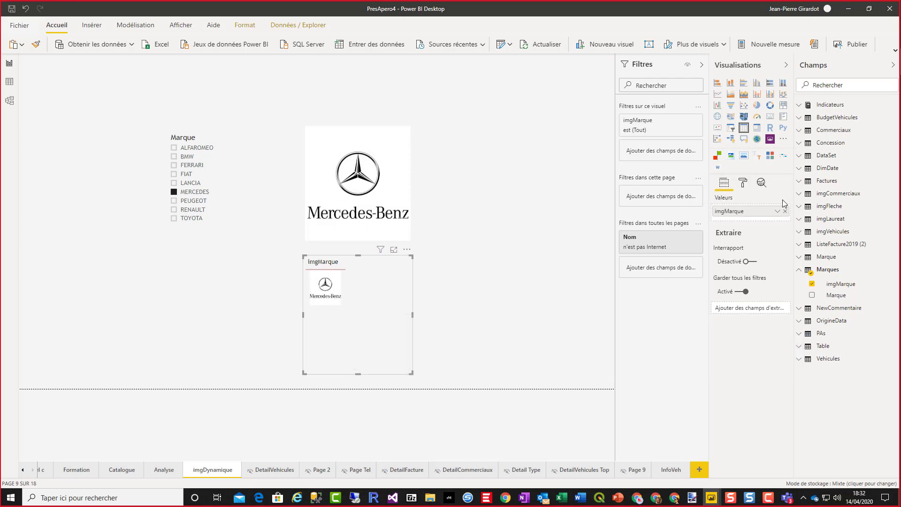
{"action": "left_click", "coordinate": [730, 156]}
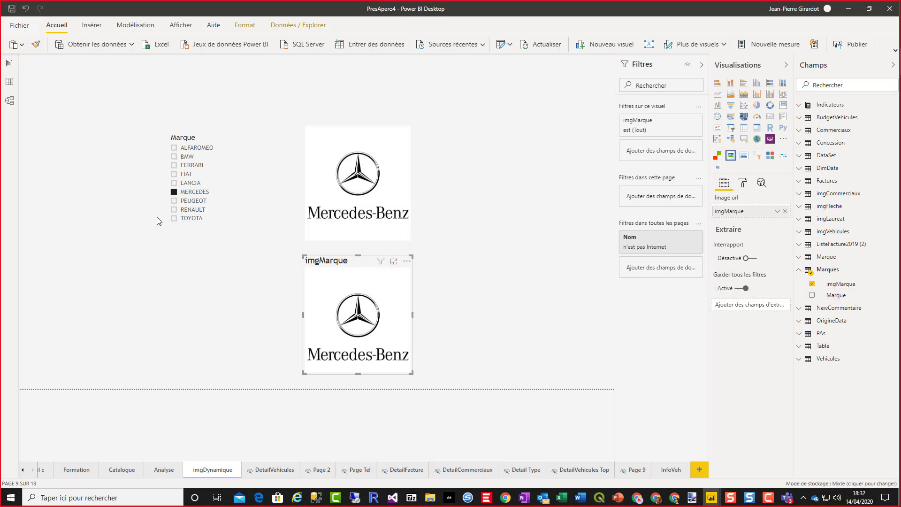
View the Marques table's data, and open the Modele exemple folder under - Apéros Power BI in File Explorer.
{"action": "left_click", "coordinate": [10, 81]}
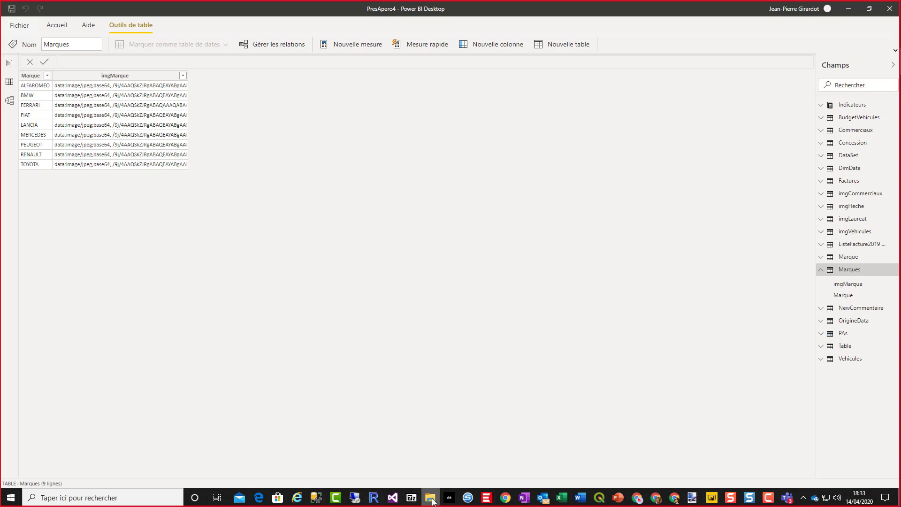
{"action": "left_click_drag", "start_coordinate": [558, 505], "coordinate": [438, 52]}
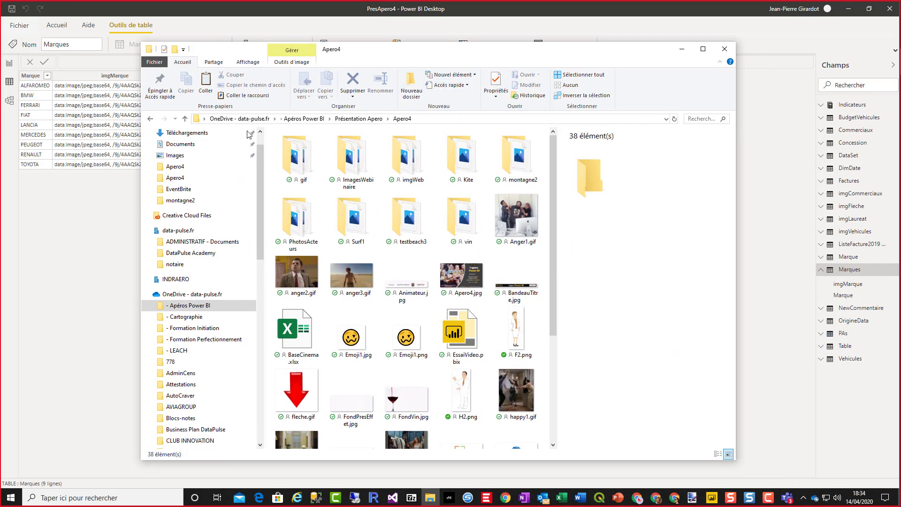
{"action": "left_click", "coordinate": [313, 120]}
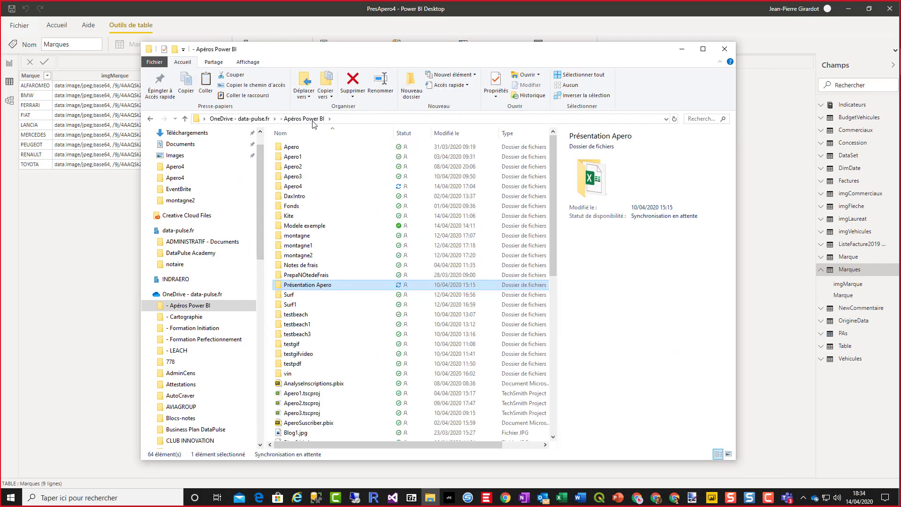
{"action": "double_click", "coordinate": [315, 226]}
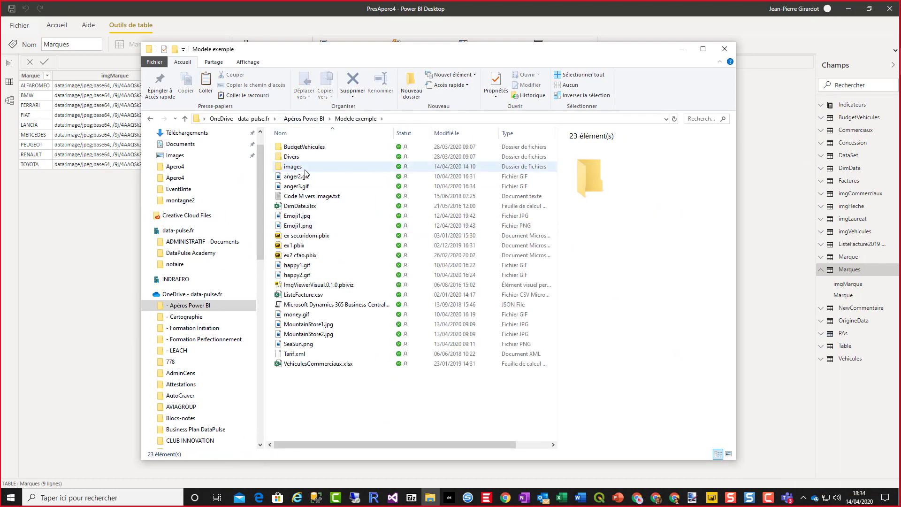
Open the PhotosMarques folder inside images and select alfaromeo.jpg to view its details.
{"action": "double_click", "coordinate": [304, 168]}
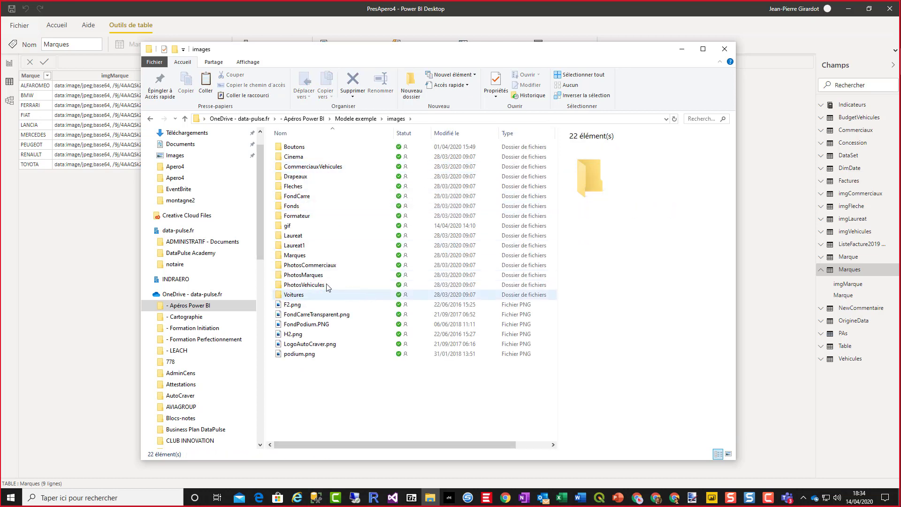
{"action": "double_click", "coordinate": [308, 274]}
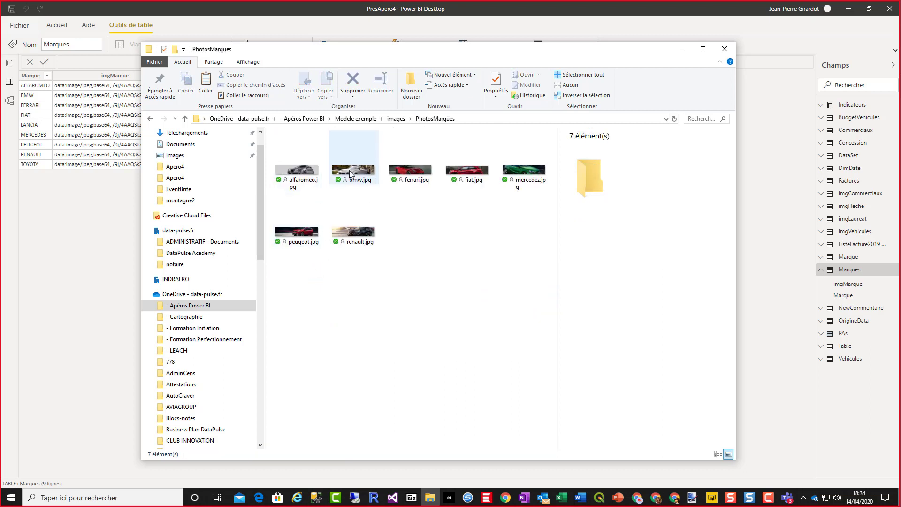
{"action": "left_click", "coordinate": [318, 174]}
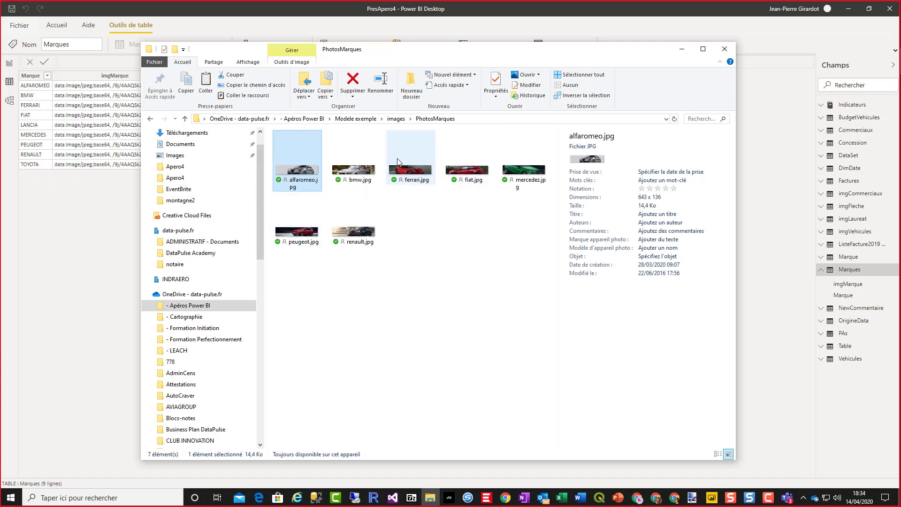
Go back to the images folder, view the photos in PhotosCommerciaux, and return to Power BI Desktop.
{"action": "left_click", "coordinate": [396, 119]}
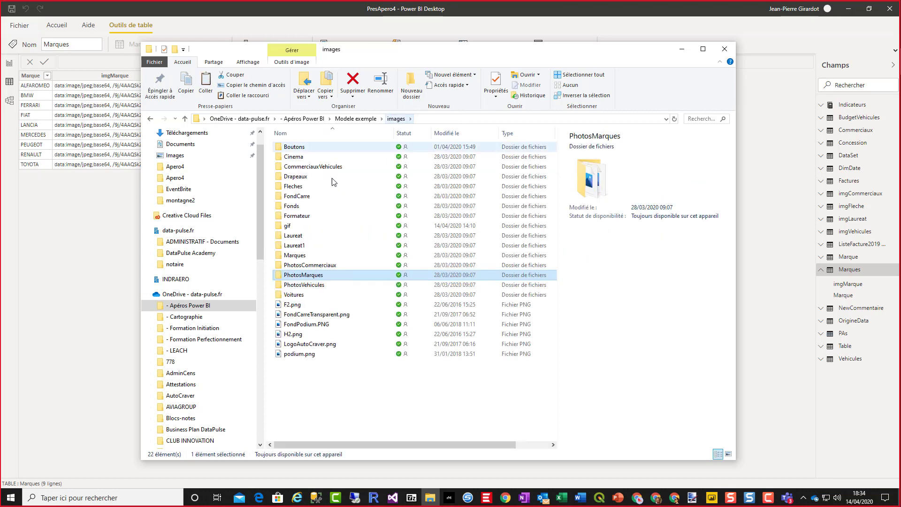
{"action": "left_click", "coordinate": [321, 266]}
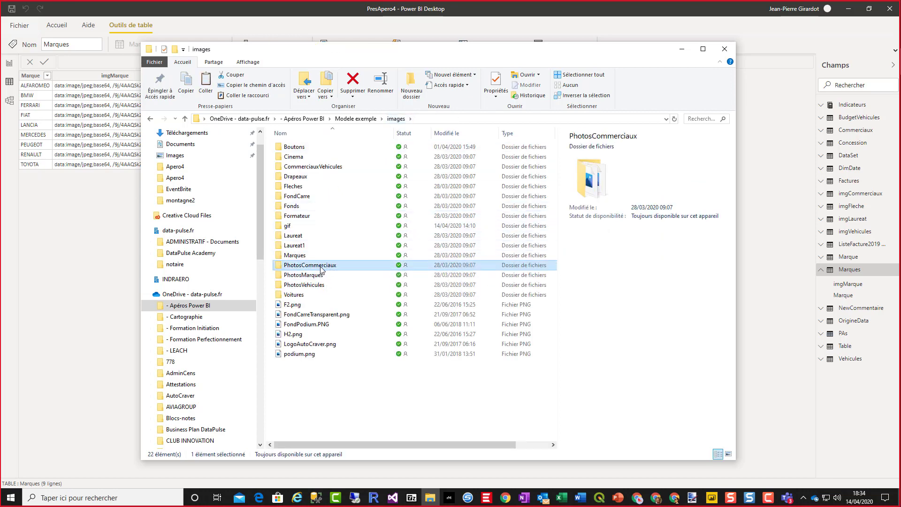
{"action": "double_click", "coordinate": [320, 266]}
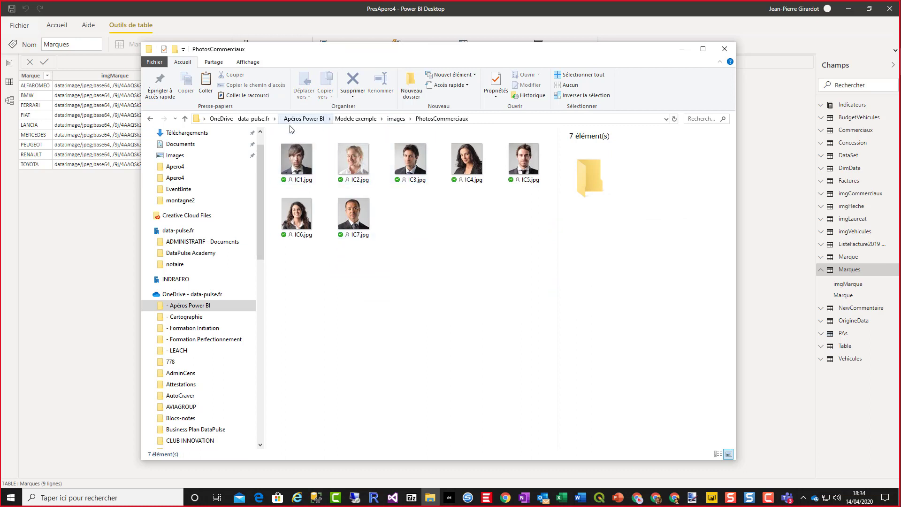
{"action": "left_click", "coordinate": [107, 265]}
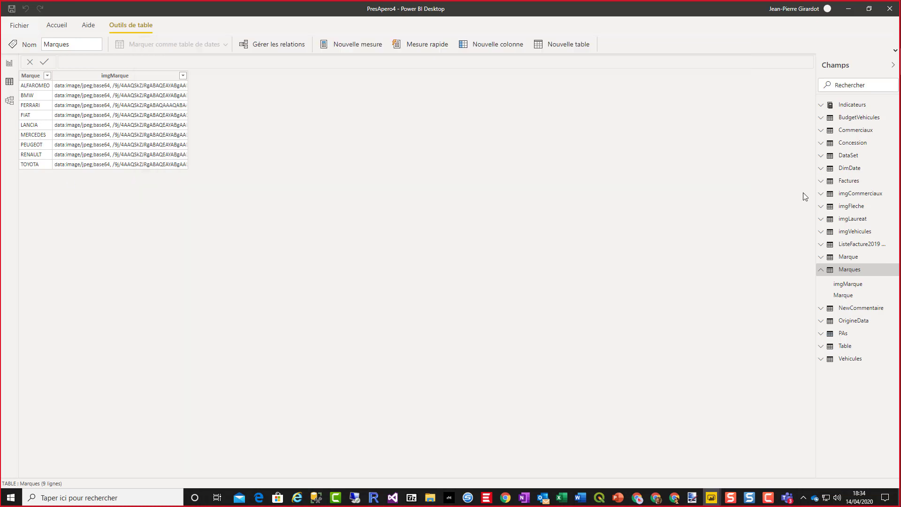
Show the Commerciaux table's data and open the Power Query editor to transform the data.
{"action": "left_click", "coordinate": [854, 133]}
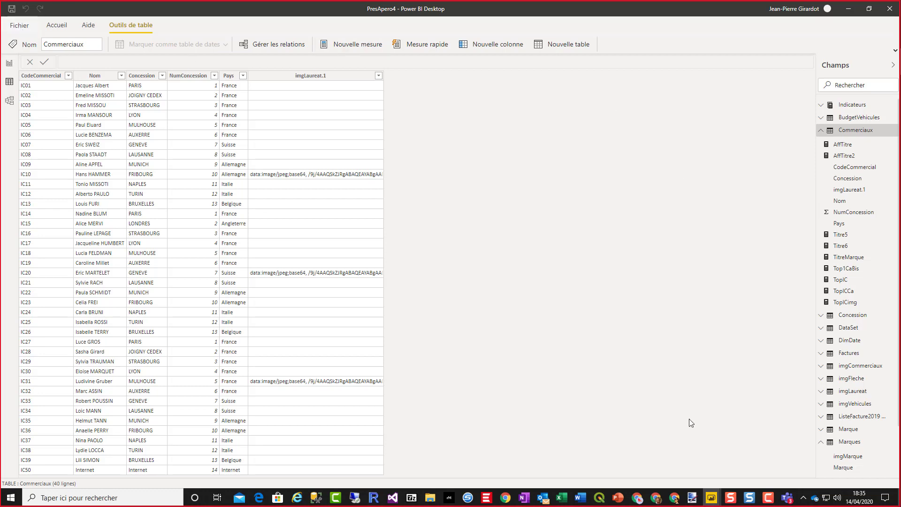
{"action": "mouse_move", "coordinate": [710, 502]}
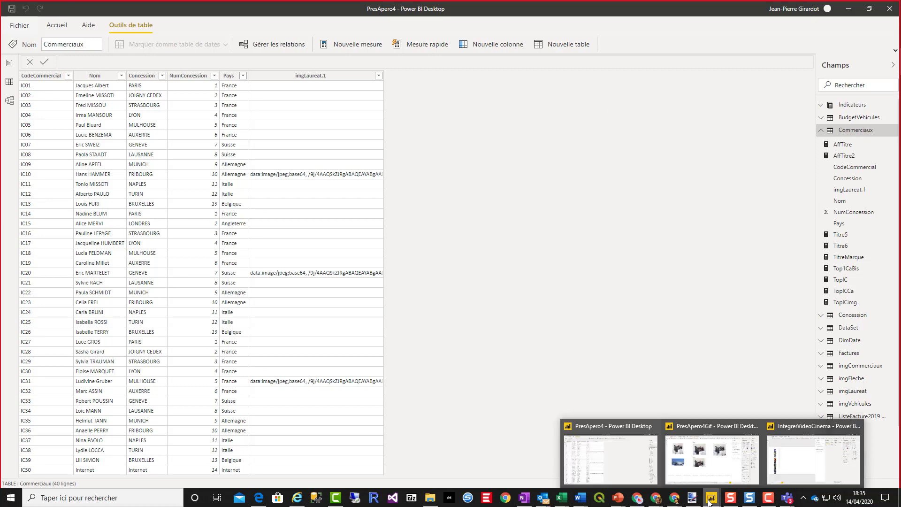
{"action": "left_click", "coordinate": [57, 25]}
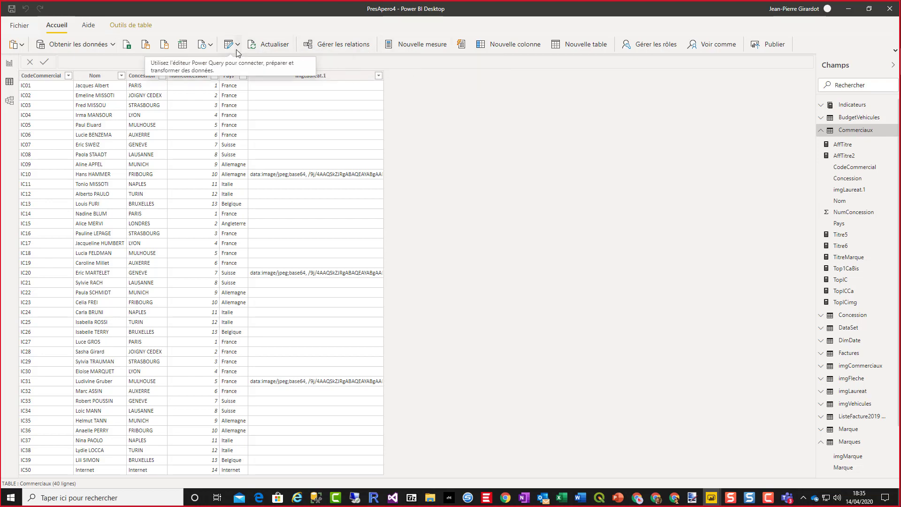
{"action": "left_click", "coordinate": [227, 45]}
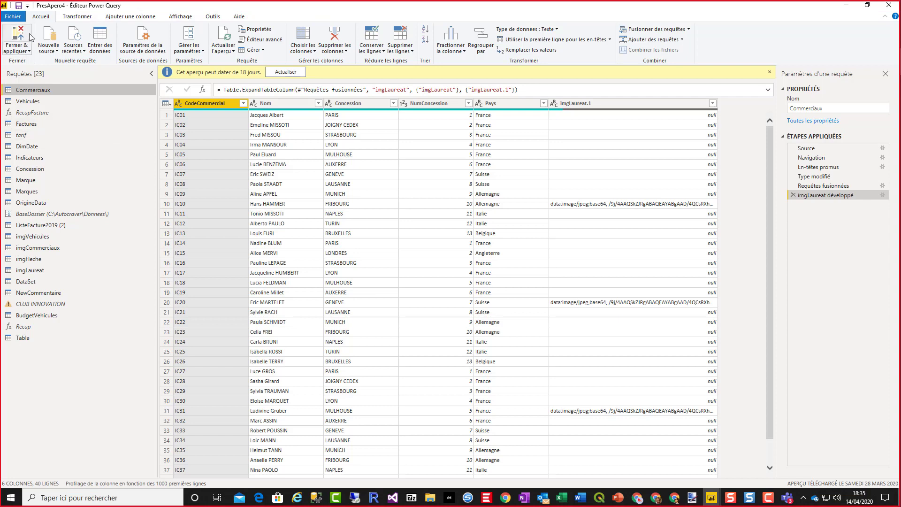
Create a new data source in Power Query using the Dossier connector.
{"action": "left_click", "coordinate": [55, 51]}
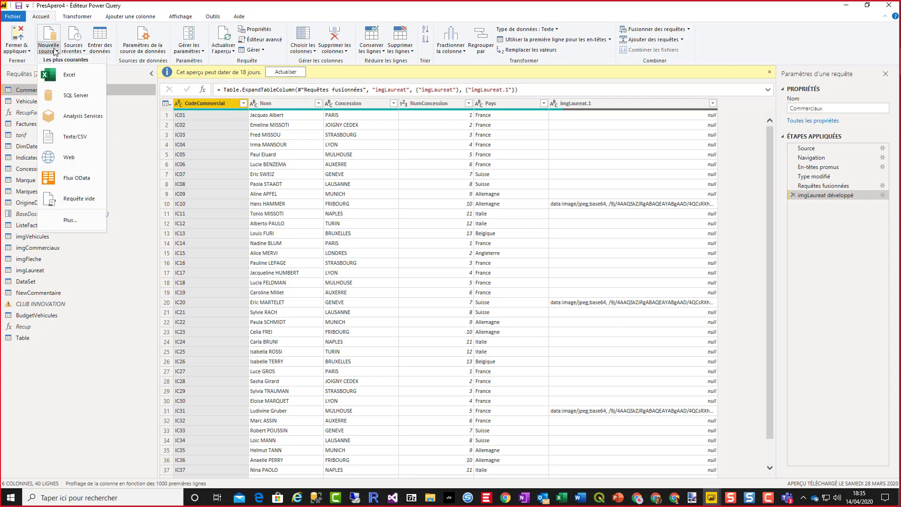
{"action": "left_click", "coordinate": [85, 218]}
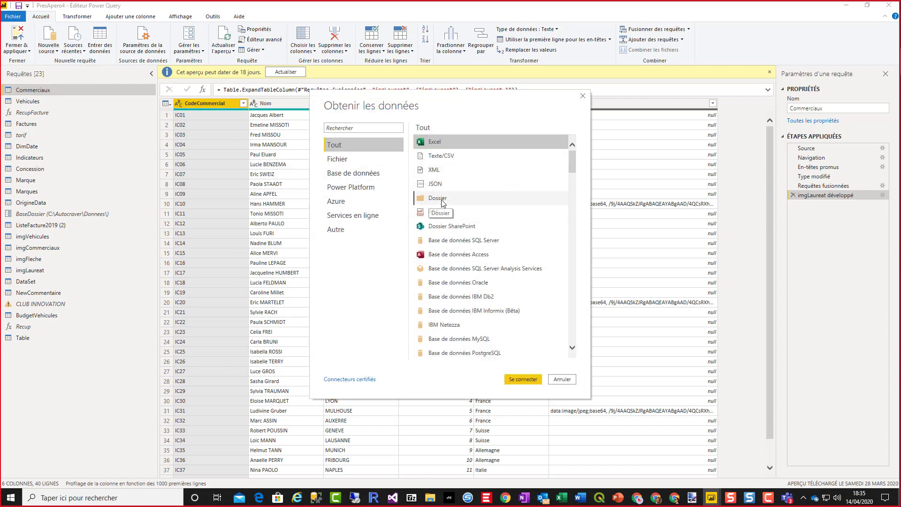
{"action": "left_click", "coordinate": [440, 199]}
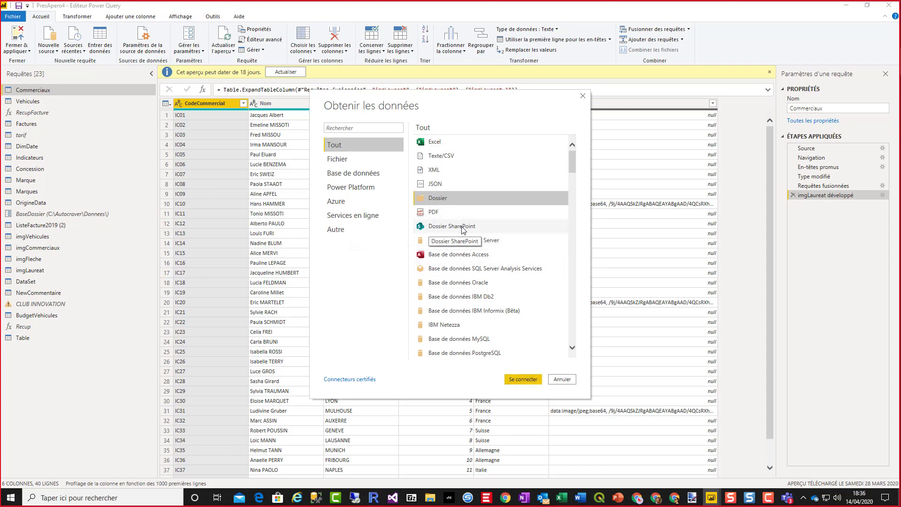
{"action": "left_click", "coordinate": [527, 381]}
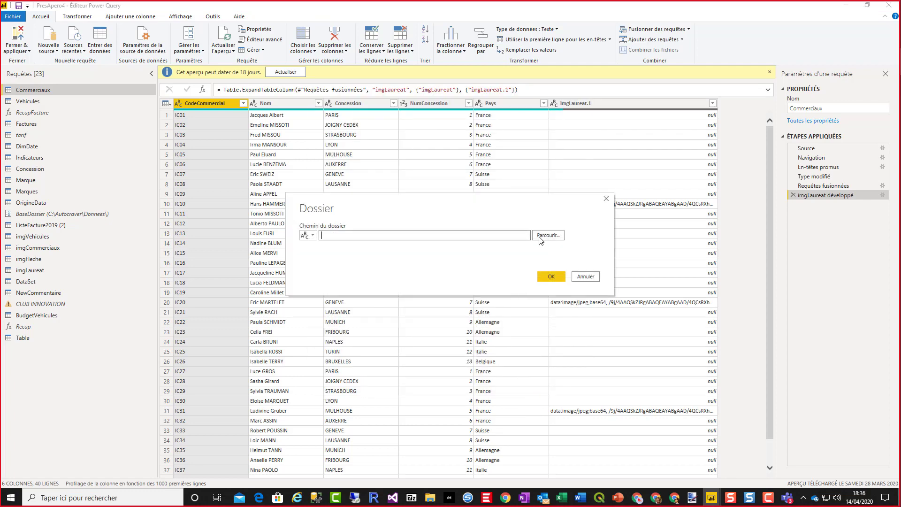
Choose the OneDrive folder - Formation Initiation\Modele exemple\images\CommerciauxVehicules as the source folder path.
{"action": "left_click", "coordinate": [540, 238]}
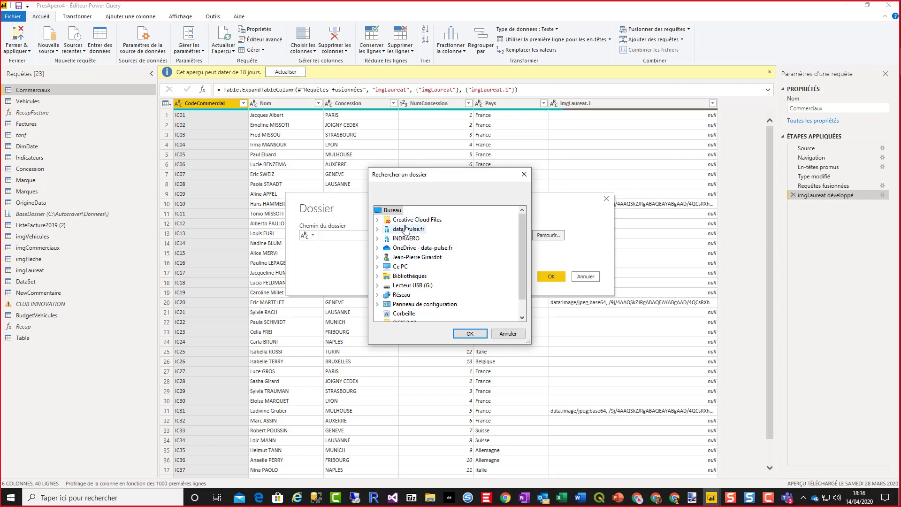
{"action": "left_click", "coordinate": [416, 247]}
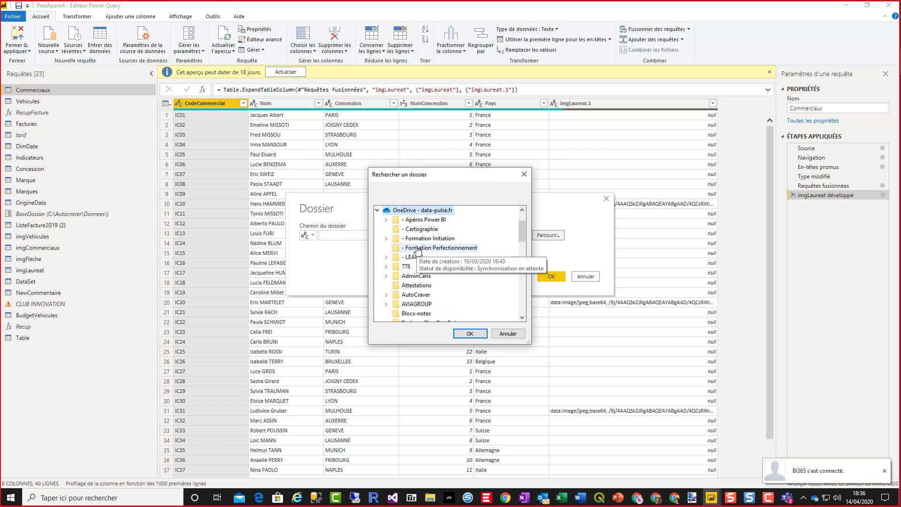
{"action": "left_click", "coordinate": [432, 240]}
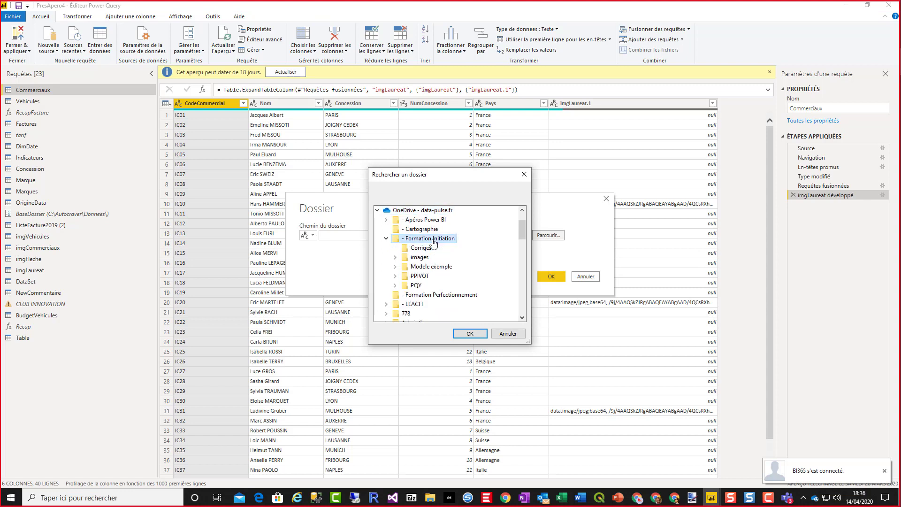
{"action": "left_click", "coordinate": [432, 269]}
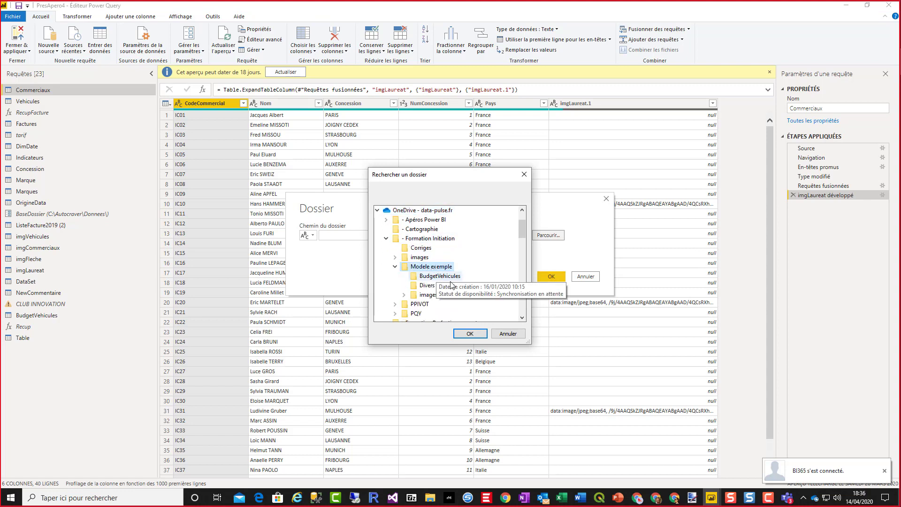
{"action": "left_click", "coordinate": [435, 297]}
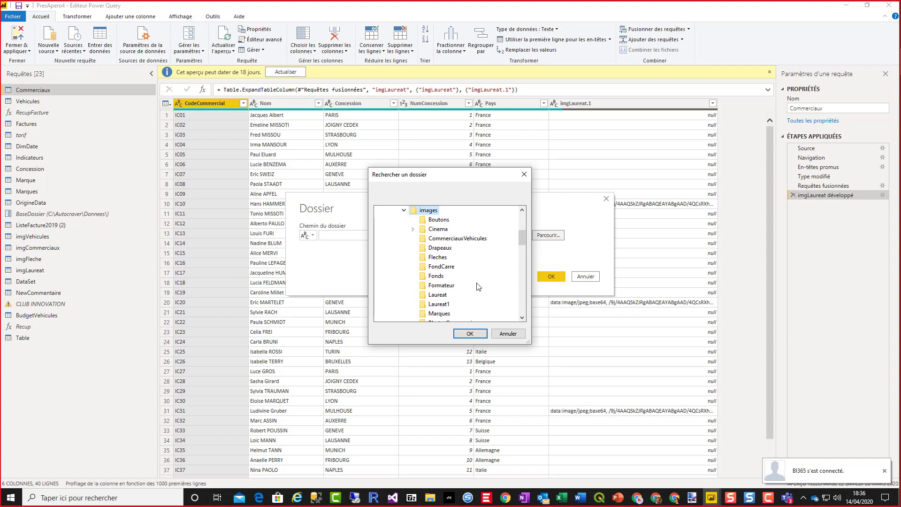
{"action": "scroll", "coordinate": [478, 287], "scroll_direction": "down", "scroll_amount": 1}
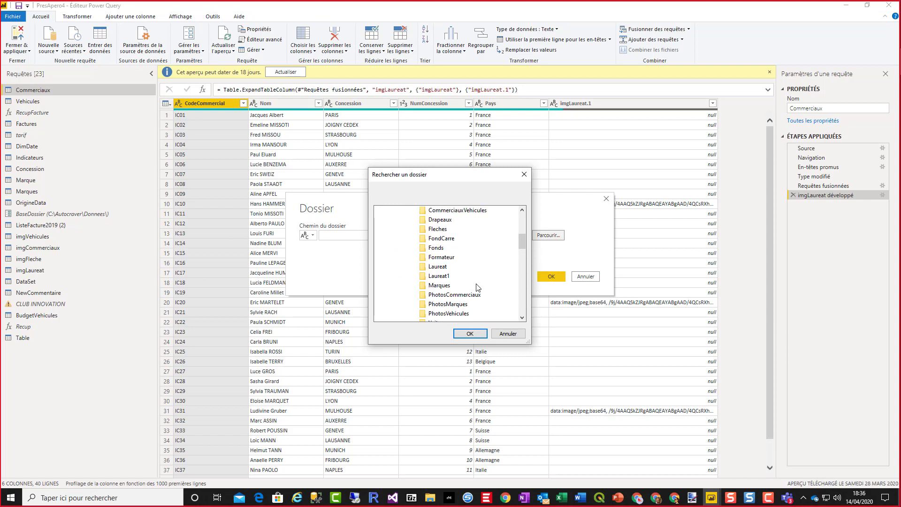
{"action": "left_click", "coordinate": [455, 211]}
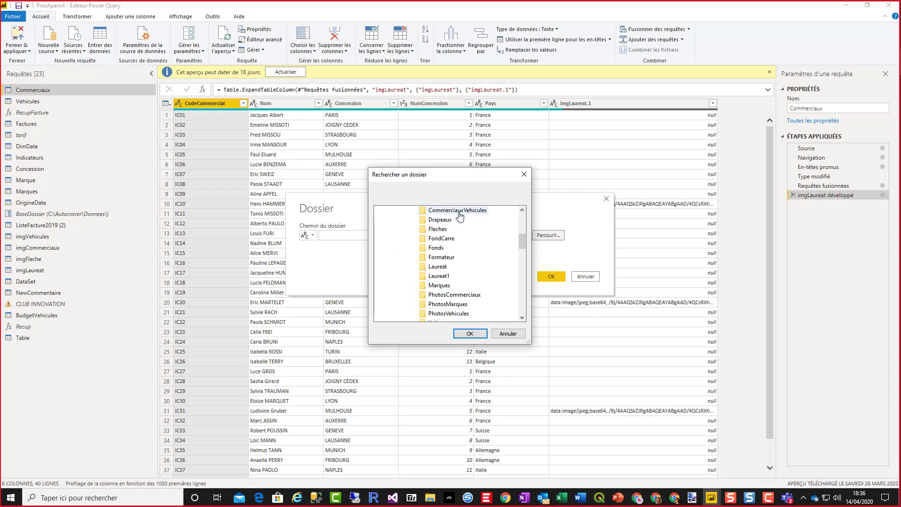
{"action": "left_click", "coordinate": [470, 334]}
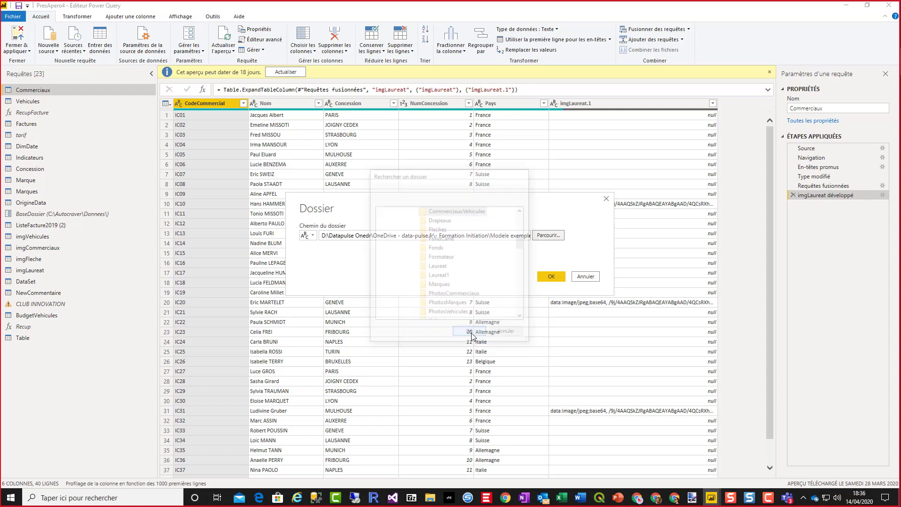
Load the folder's file list as a query for transformation without combining files, and preview the Content binary of IC01.jpg.
{"action": "left_click", "coordinate": [554, 277]}
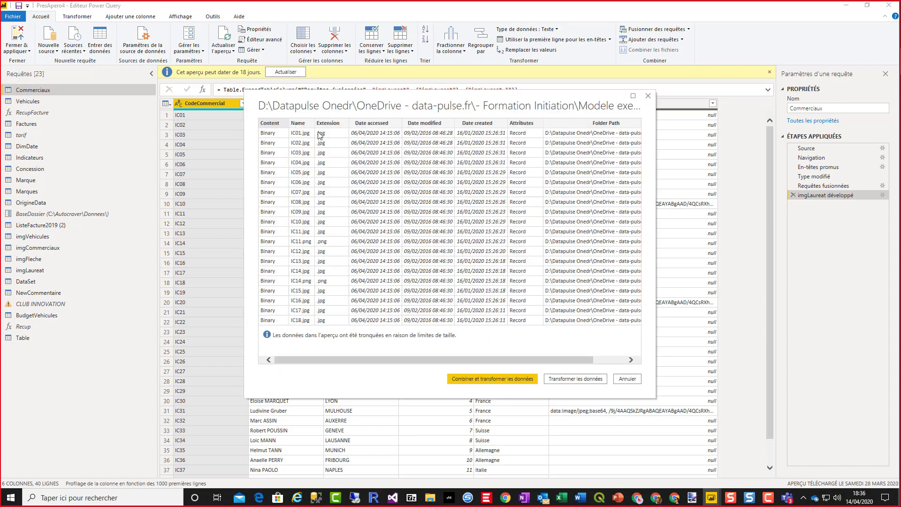
{"action": "left_click", "coordinate": [572, 379]}
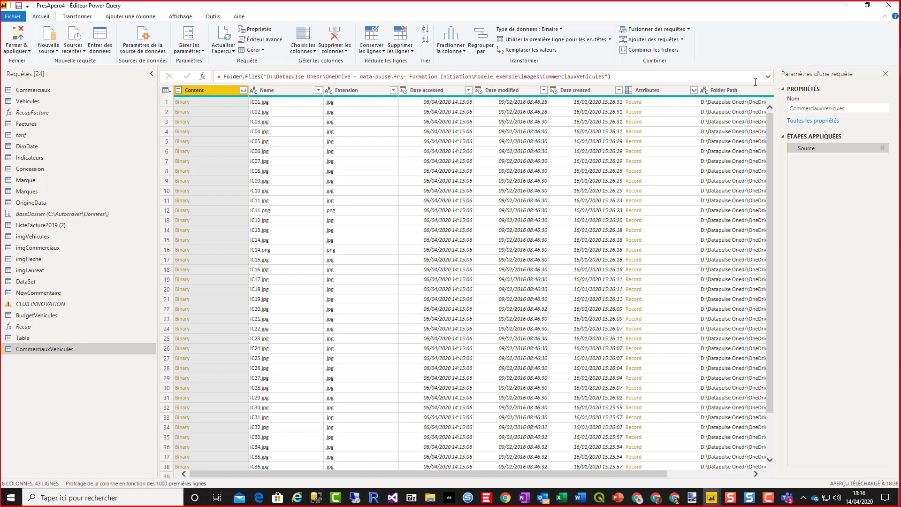
{"action": "mouse_move", "coordinate": [584, 474]}
{"action": "left_mouse_down"}
{"action": "mouse_move", "coordinate": [683, 472]}
{"action": "mouse_move", "coordinate": [584, 474]}
{"action": "left_mouse_up"}
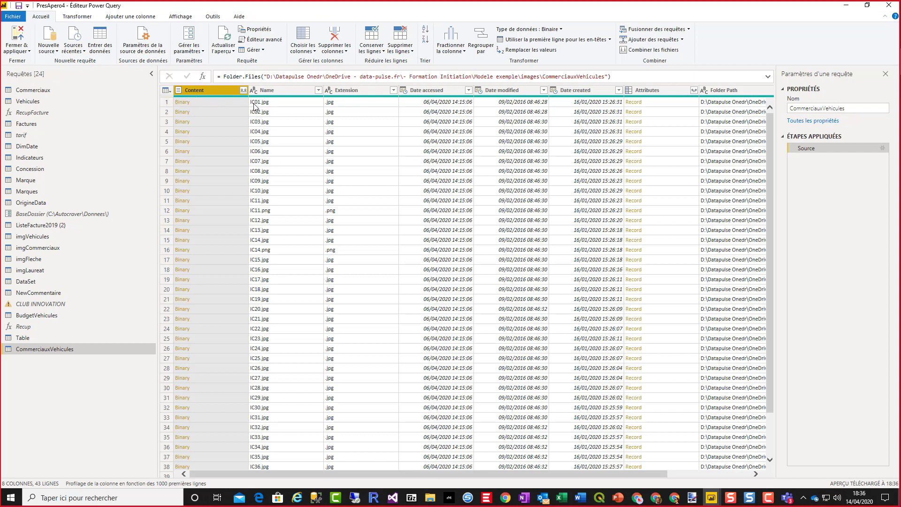
{"action": "left_click", "coordinate": [209, 101]}
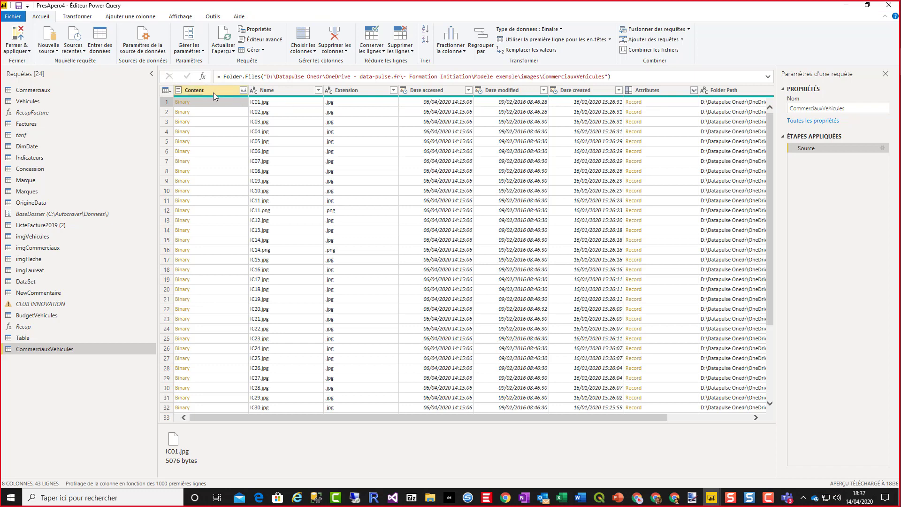
In File Explorer, open Code M vers Image.txt from - Formation Initiation\Modele exemple and copy its entire base64 formula.
{"action": "left_click", "coordinate": [430, 500]}
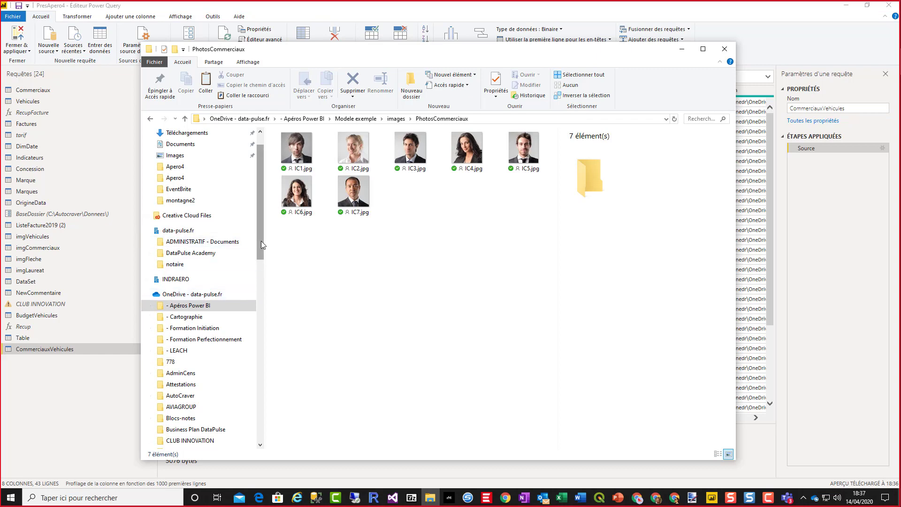
{"action": "left_click", "coordinate": [206, 328]}
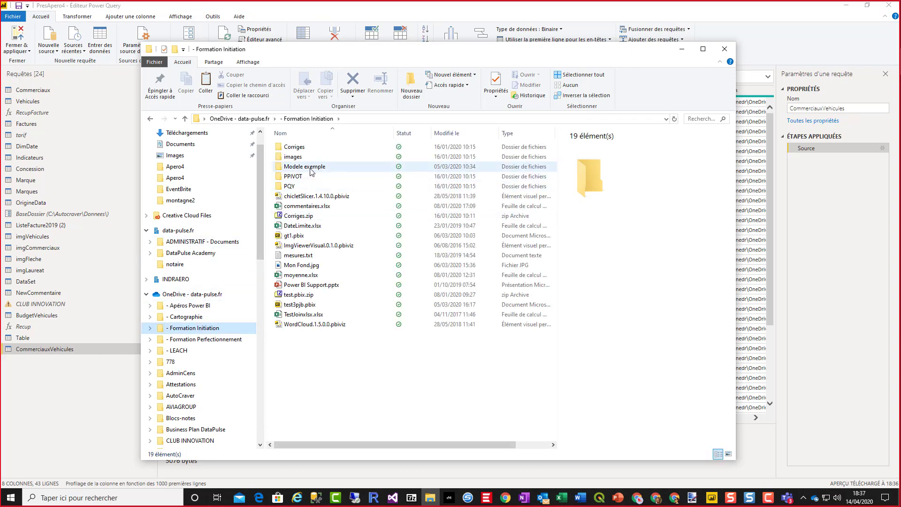
{"action": "mouse_move", "coordinate": [314, 169]}
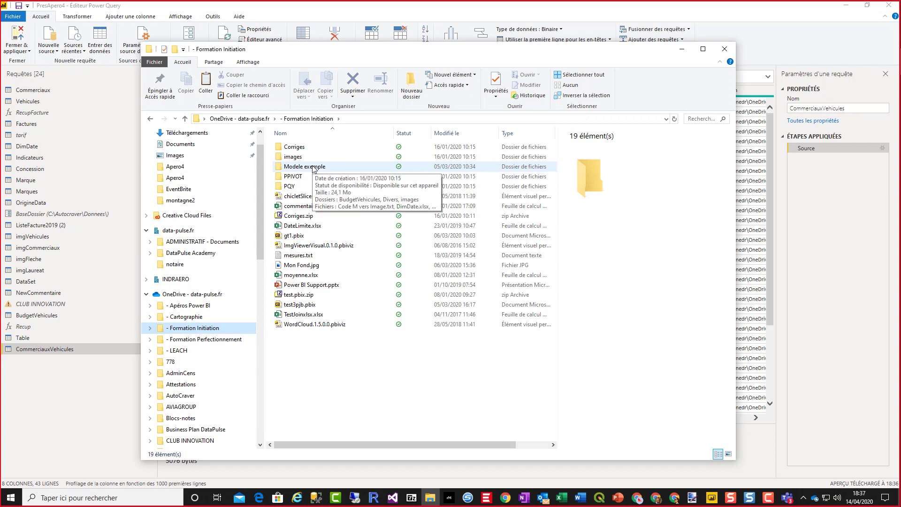
{"action": "left_click", "coordinate": [314, 169]}
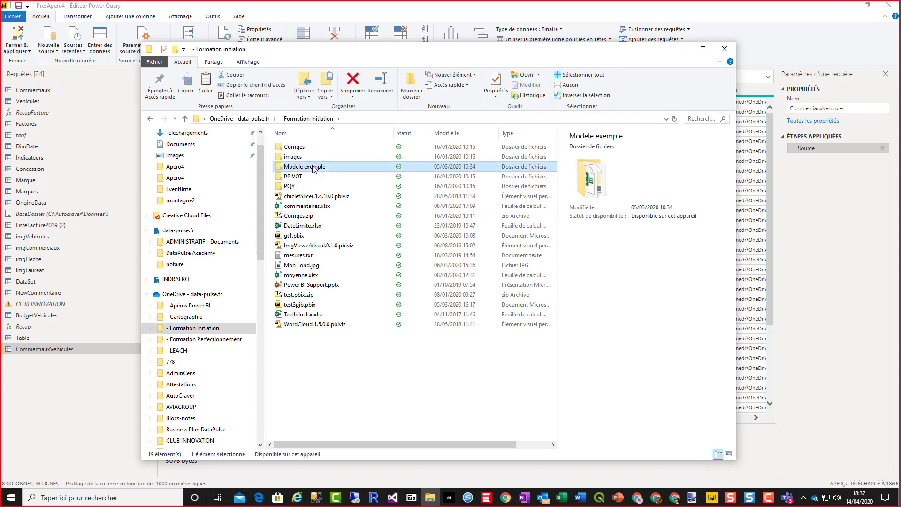
{"action": "double_click", "coordinate": [313, 167]}
{"action": "left_click", "coordinate": [313, 177]}
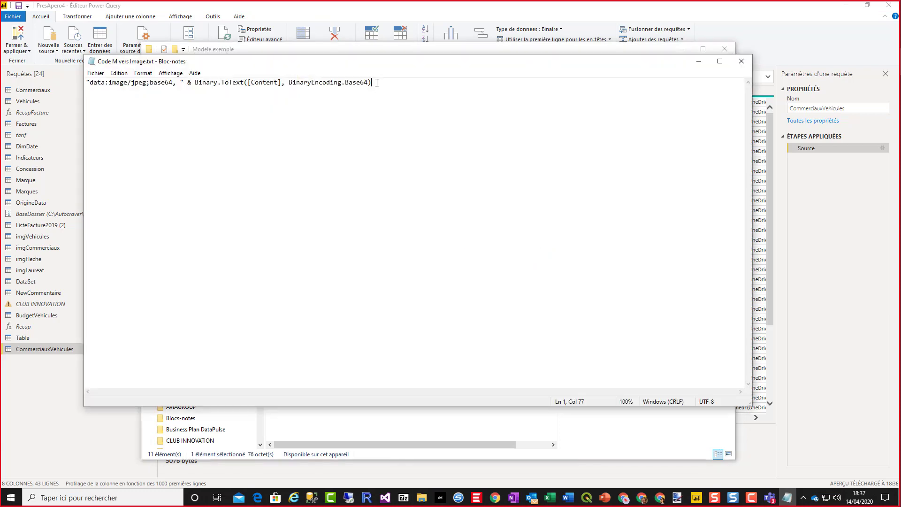
{"action": "left_click_drag", "start_coordinate": [376, 82], "coordinate": [87, 82]}
{"action": "key", "text": "ctrl+c"}
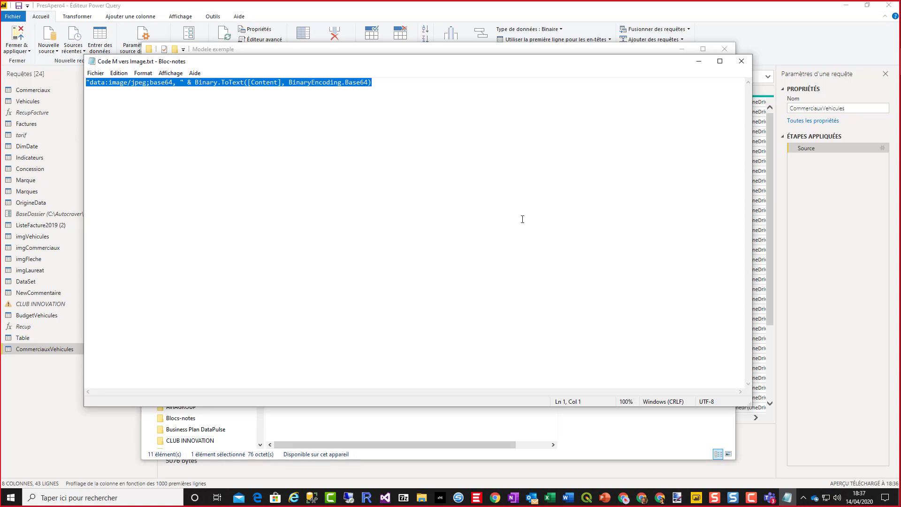
Back in Power Query, start a custom column on CommerciauxVehicules with the formula "data:image/jpeg;base64, " & Binary.ToText([Content], BinaryEncoding.Base64).
{"action": "left_click", "coordinate": [750, 444]}
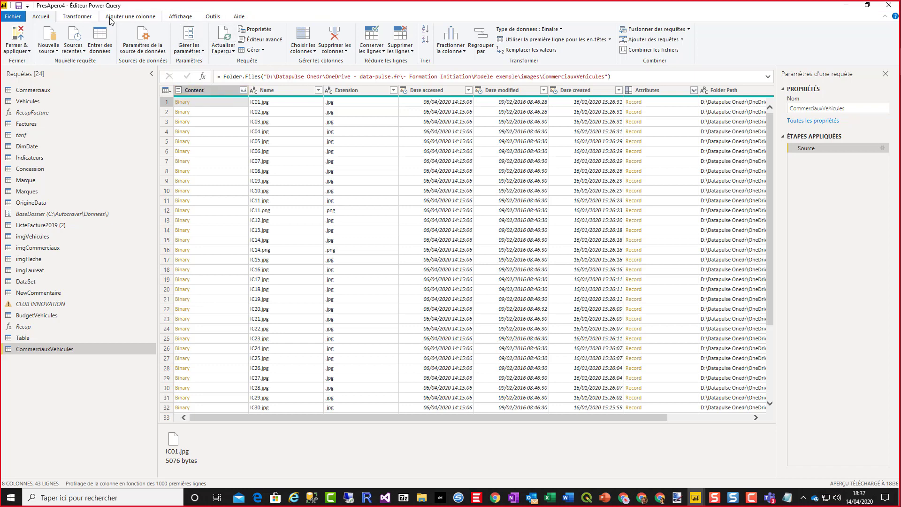
{"action": "left_click", "coordinate": [124, 19]}
{"action": "left_click", "coordinate": [64, 41]}
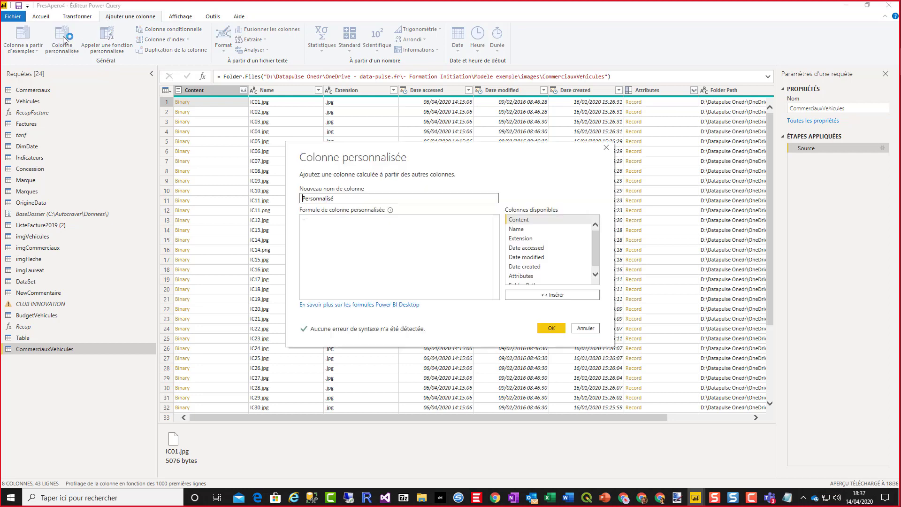
{"action": "left_click", "coordinate": [337, 222]}
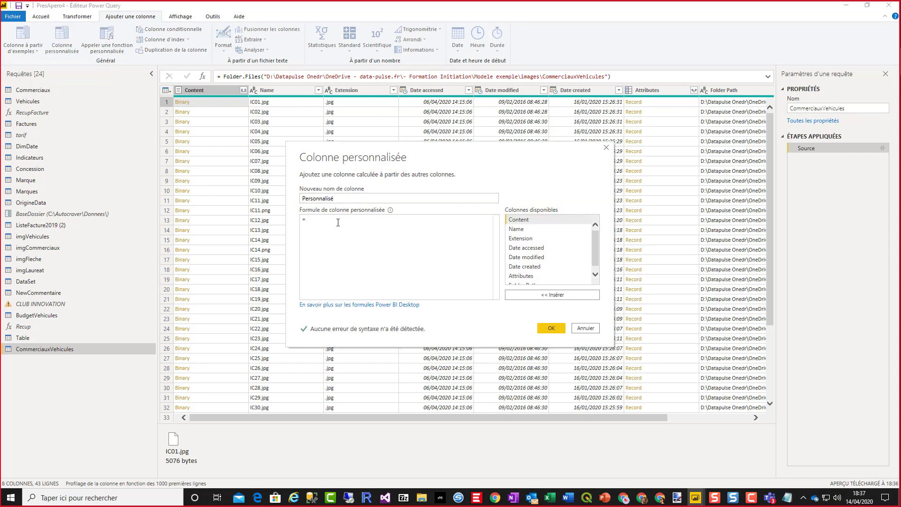
{"action": "key", "text": "ctrl+v"}
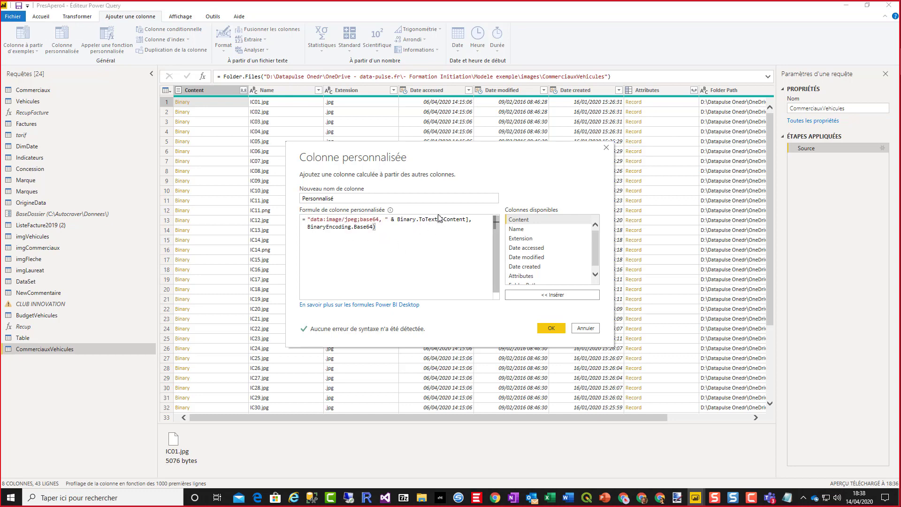
{"action": "left_click_drag", "start_coordinate": [437, 220], "coordinate": [395, 222]}
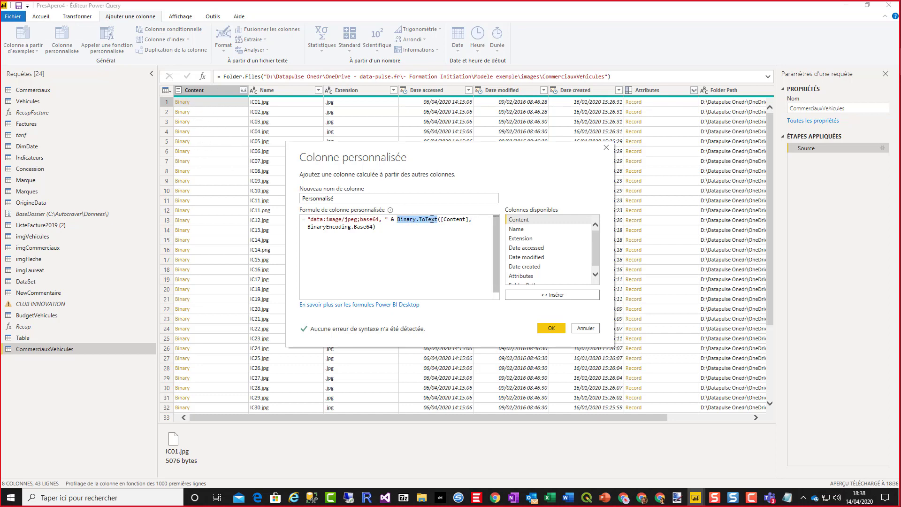
{"action": "mouse_move", "coordinate": [431, 219]}
{"action": "left_click_drag", "start_coordinate": [390, 219], "coordinate": [308, 222]}
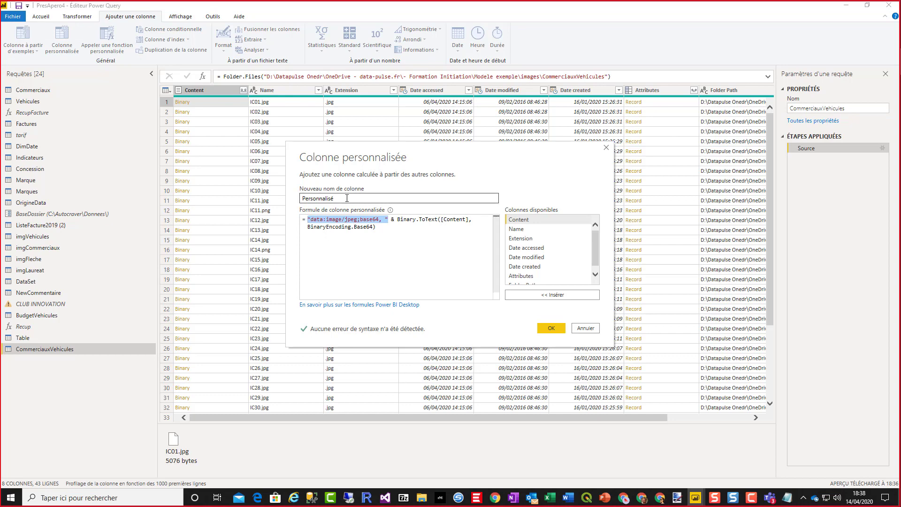
Name the custom column imgCommerciaux, create it, and set its data type to text.
{"action": "left_click_drag", "start_coordinate": [346, 198], "coordinate": [254, 196]}
{"action": "type", "text": "imgCommerciaux"}
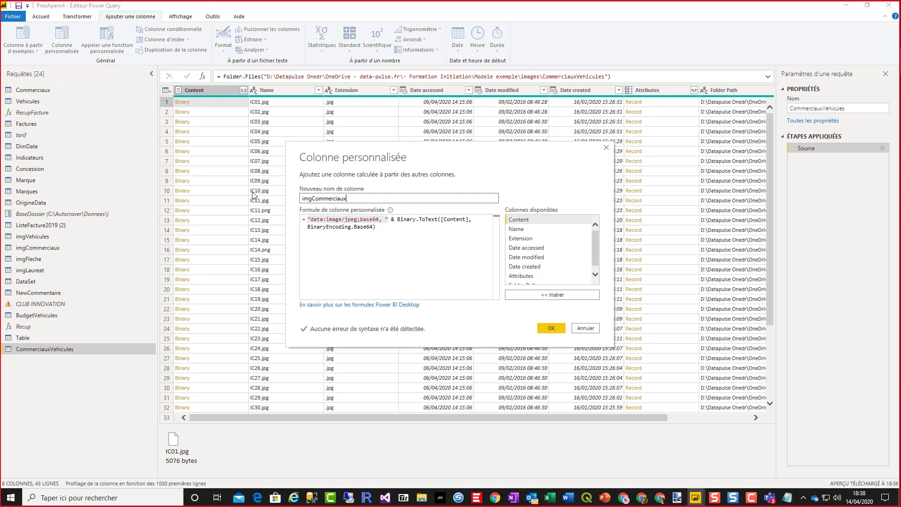
{"action": "left_click", "coordinate": [551, 328]}
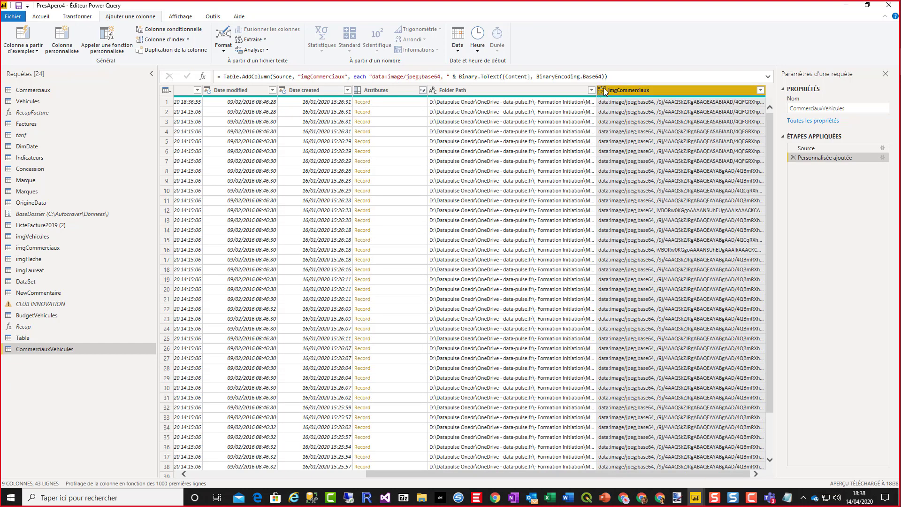
{"action": "left_click", "coordinate": [601, 90]}
{"action": "left_click", "coordinate": [618, 200]}
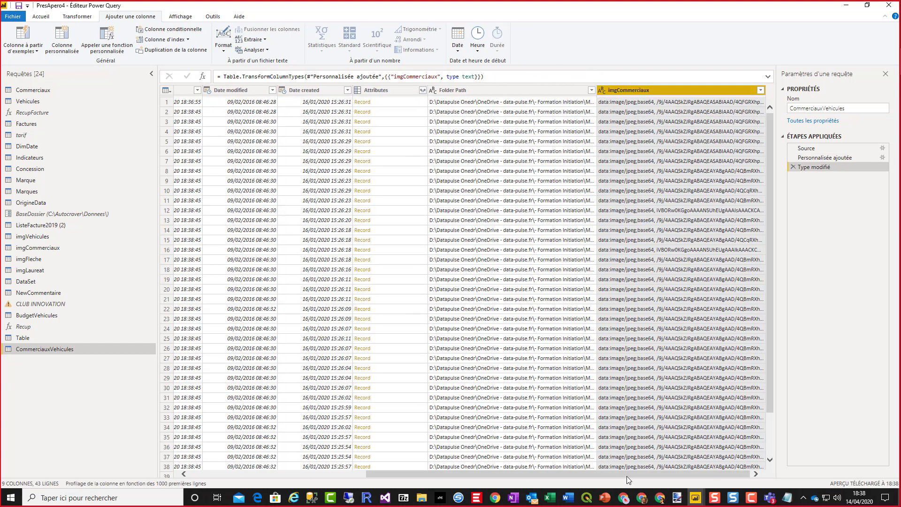
Check the CodeCommercial column in the Commerciaux query, and filter the Extension column of CommerciauxVehicules to exclude .png files.
{"action": "left_click_drag", "start_coordinate": [632, 473], "coordinate": [337, 478]}
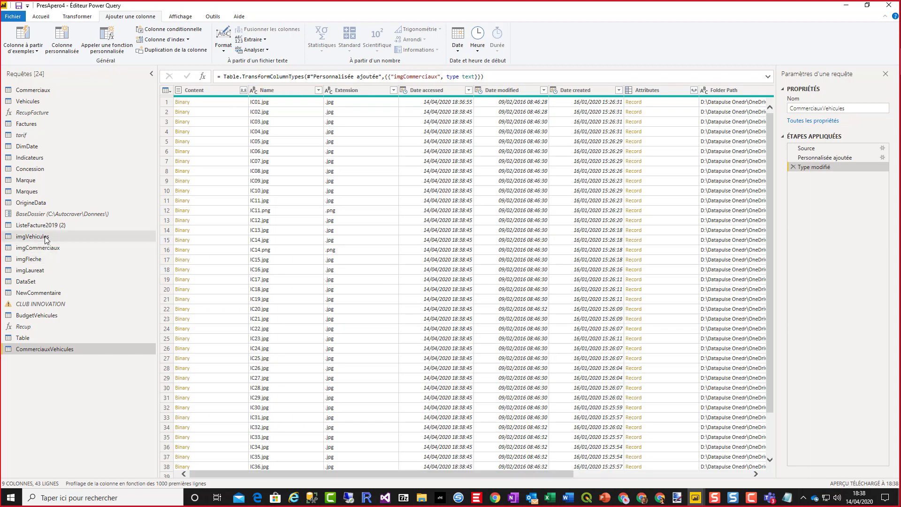
{"action": "left_click", "coordinate": [39, 93]}
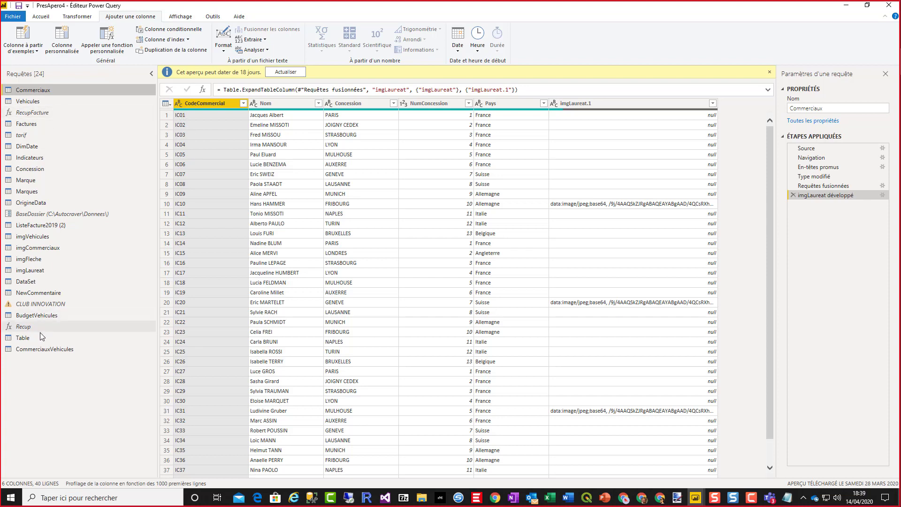
{"action": "left_click", "coordinate": [56, 351]}
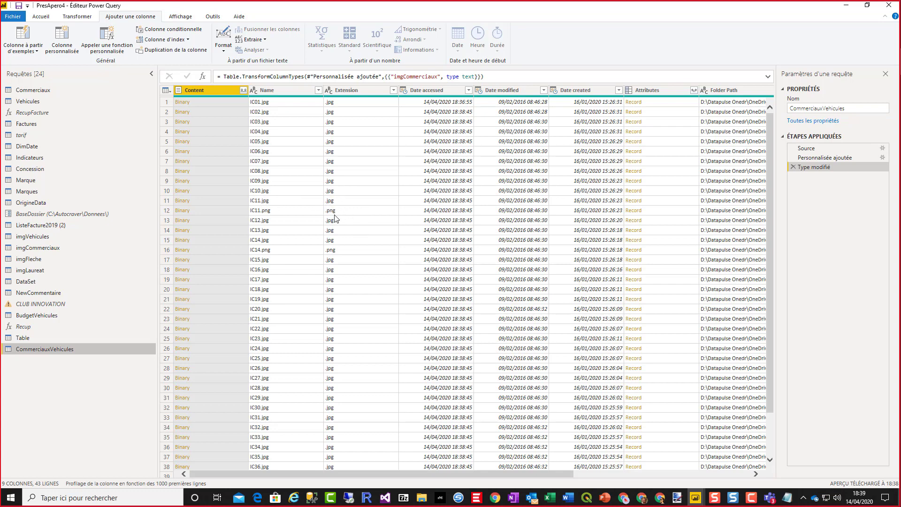
{"action": "left_click", "coordinate": [393, 91]}
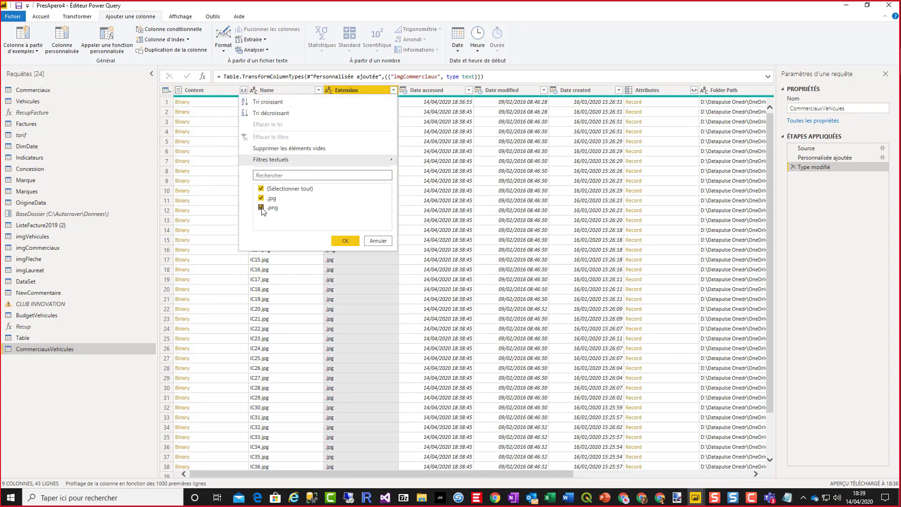
{"action": "left_click", "coordinate": [261, 208]}
{"action": "left_click", "coordinate": [346, 241]}
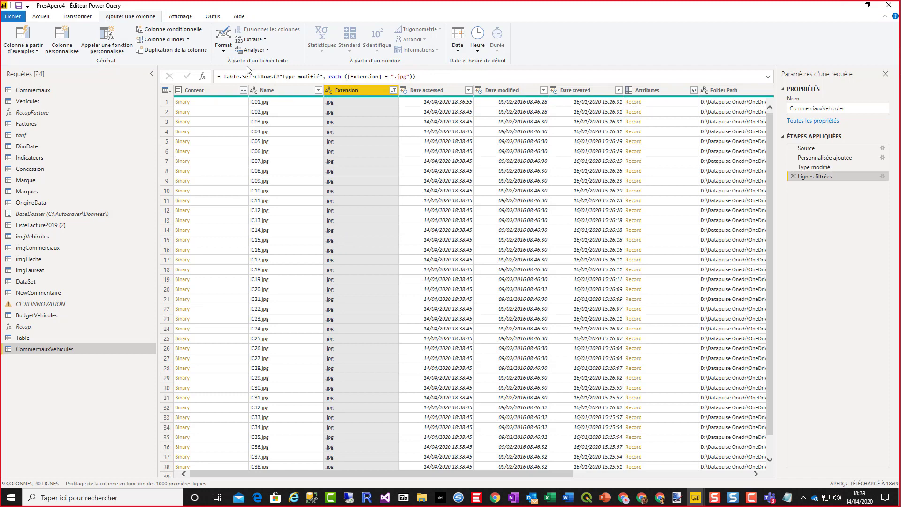
Split the Name column at each "." delimiter and rename the resulting Name.1 column to CodeCommercial.
{"action": "right_click", "coordinate": [266, 93]}
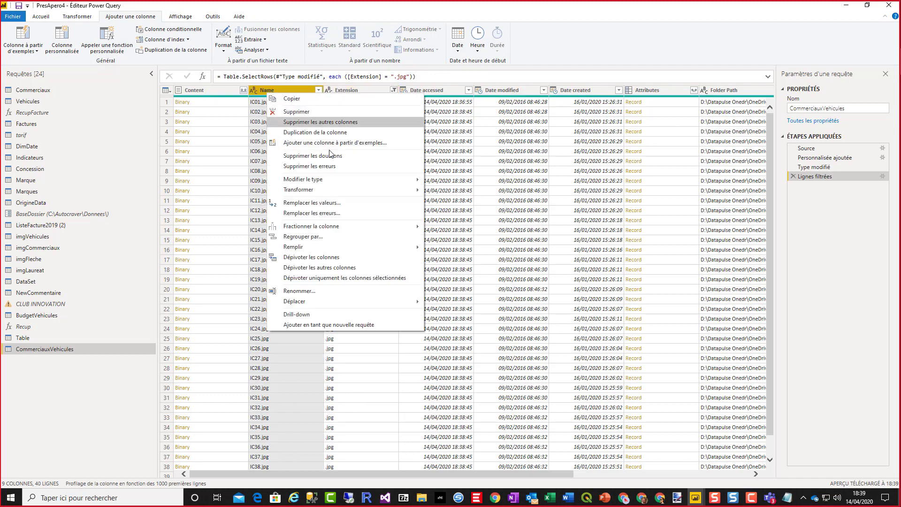
{"action": "mouse_move", "coordinate": [351, 226]}
{"action": "left_click", "coordinate": [479, 227]}
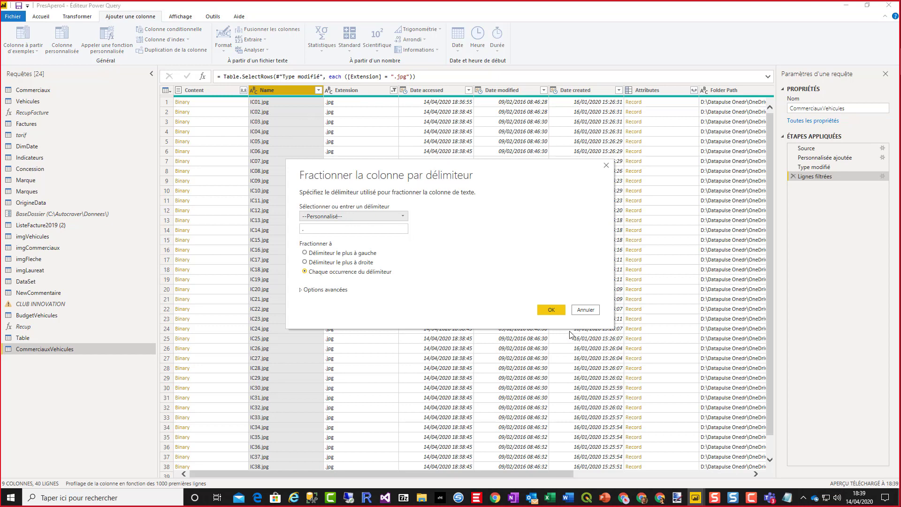
{"action": "left_click", "coordinate": [551, 310]}
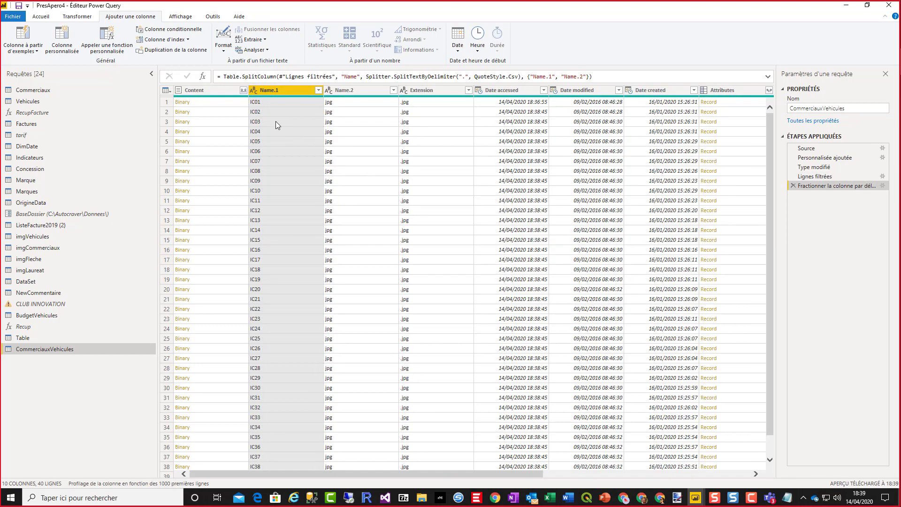
{"action": "double_click", "coordinate": [275, 92]}
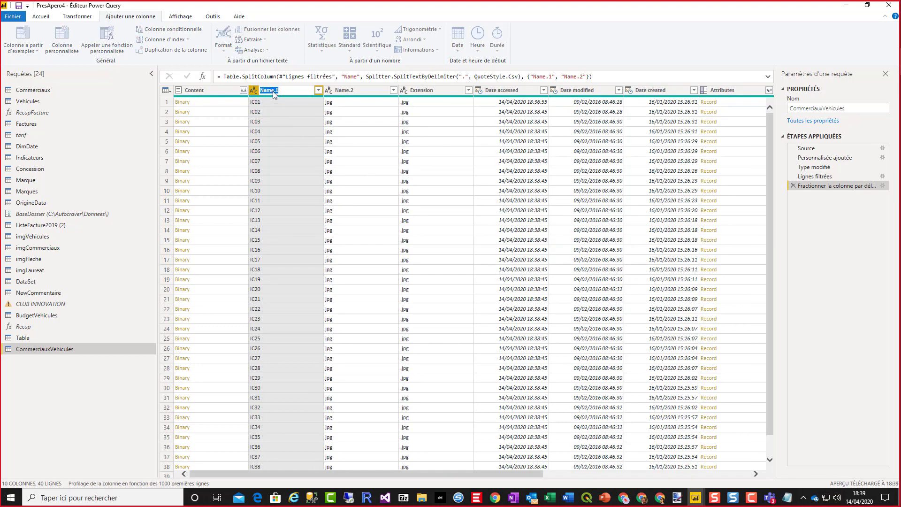
{"action": "type", "text": "CodeCommercial"}
{"action": "key", "text": "Return"}
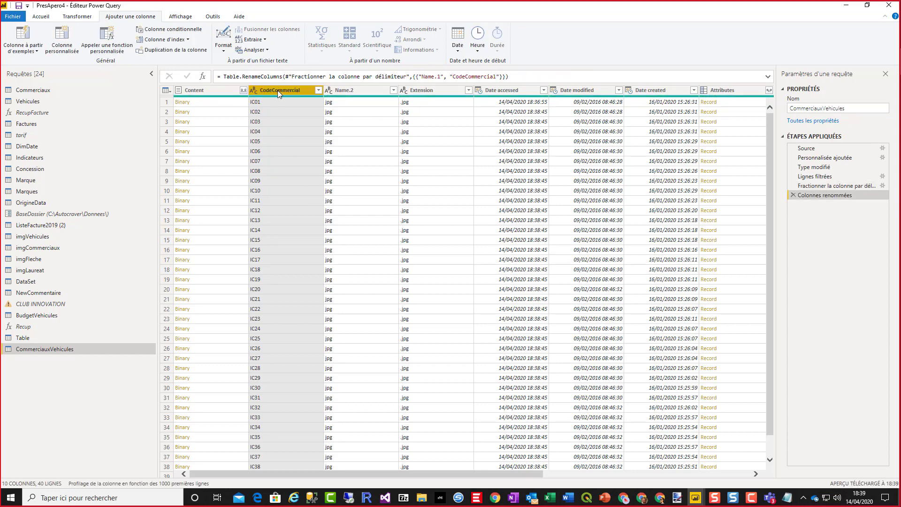
Keep only the CodeCommercial and imgCommerciaux columns, removing all the other columns from the query.
{"action": "left_click_drag", "start_coordinate": [412, 473], "coordinate": [620, 473]}
{"action": "left_click", "coordinate": [672, 91]}
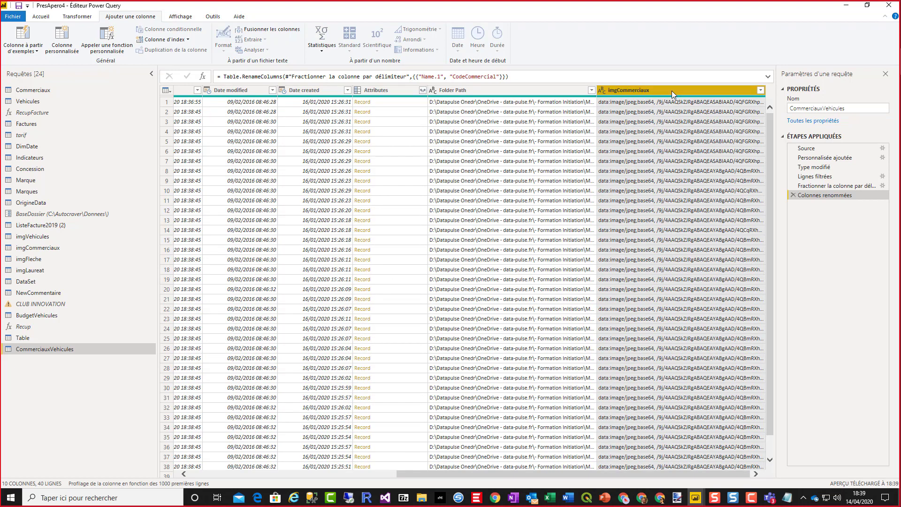
{"action": "right_click", "coordinate": [672, 92]}
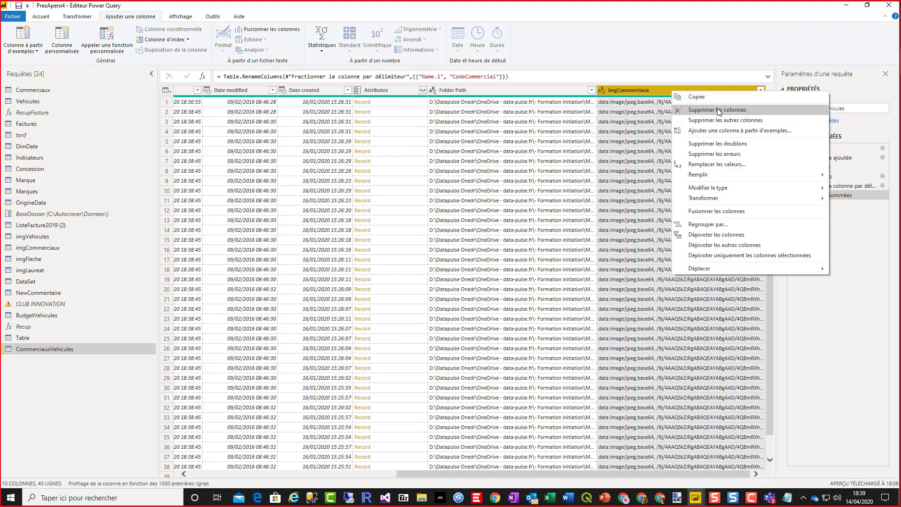
{"action": "left_click", "coordinate": [725, 120]}
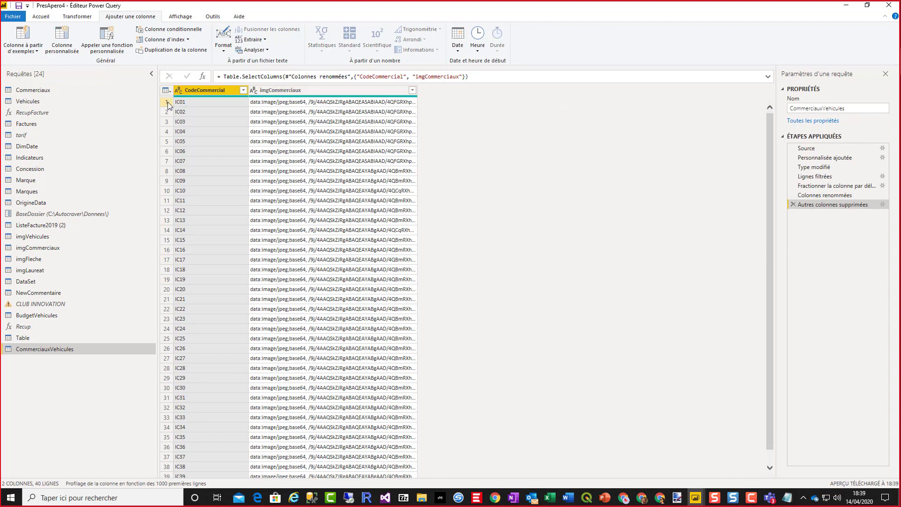
Rename the CommerciauxVehicules query to ImagesCommerciaux.
{"action": "left_click", "coordinate": [846, 108]}
{"action": "left_click_drag", "start_coordinate": [853, 109], "coordinate": [766, 112]}
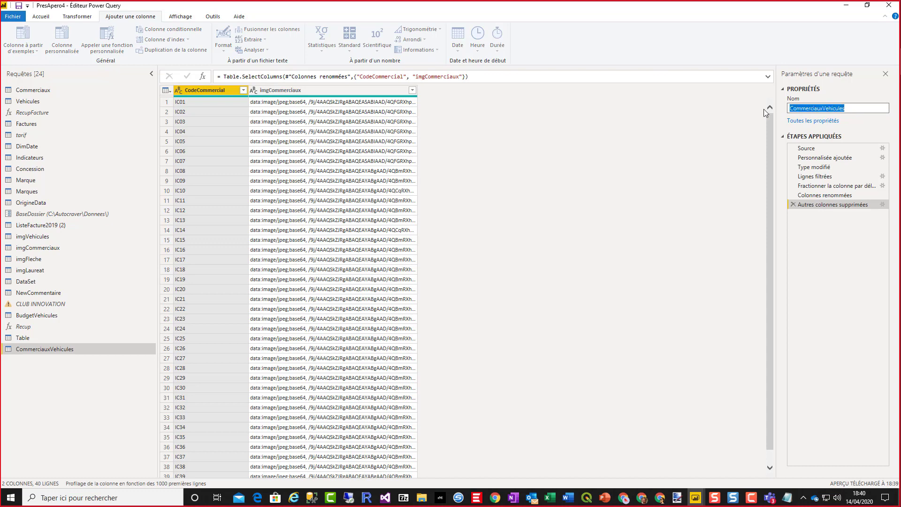
{"action": "type", "text": "ImagesComm"}
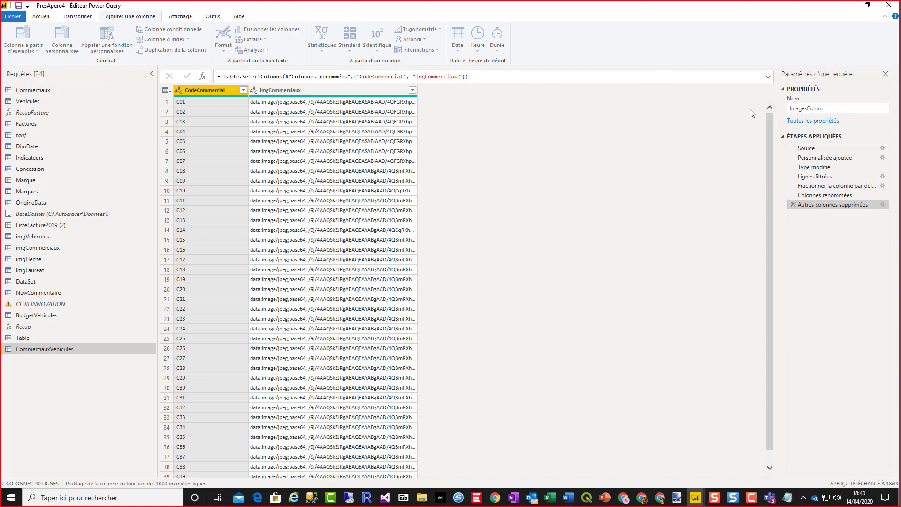
{"action": "type", "text": "erciaux"}
{"action": "key", "text": "Return"}
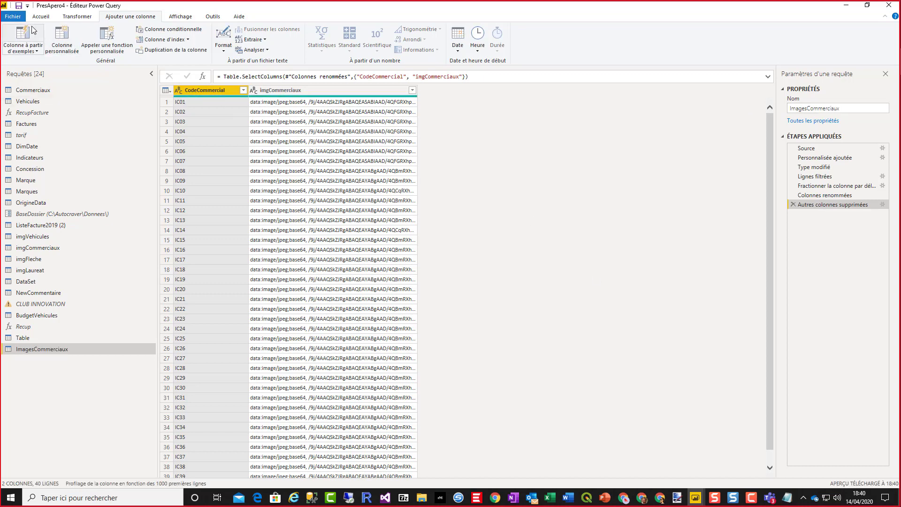
Close the query editor, applying the changes to the data model, and bring Power BI Desktop to the front.
{"action": "left_click", "coordinate": [41, 18]}
{"action": "left_click", "coordinate": [18, 37]}
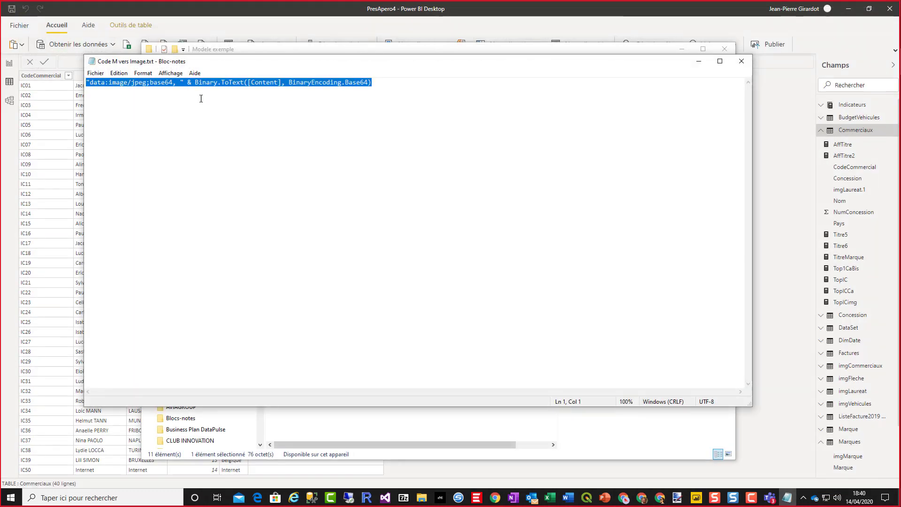
{"action": "left_click", "coordinate": [669, 18]}
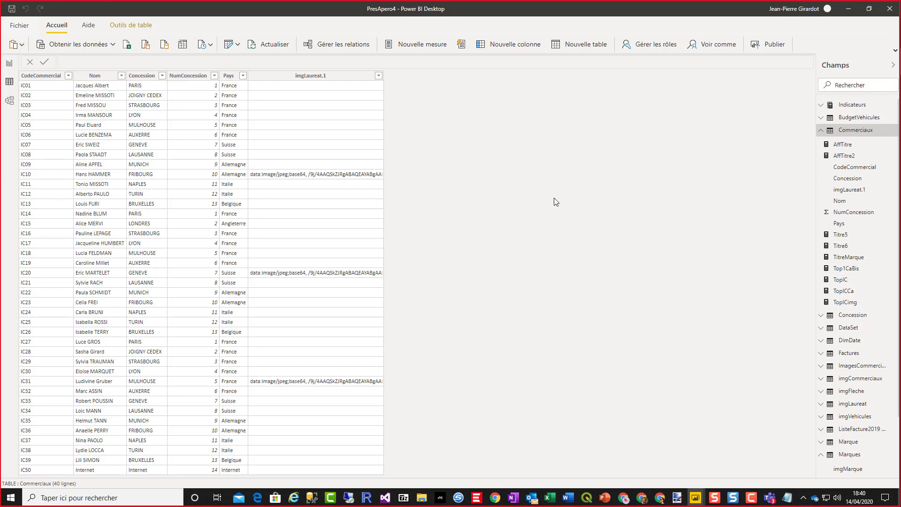
In the model view, bring the ImagesCommerciaux table from the far end of the diagram to the empty area near DimDate.
{"action": "left_click", "coordinate": [10, 101]}
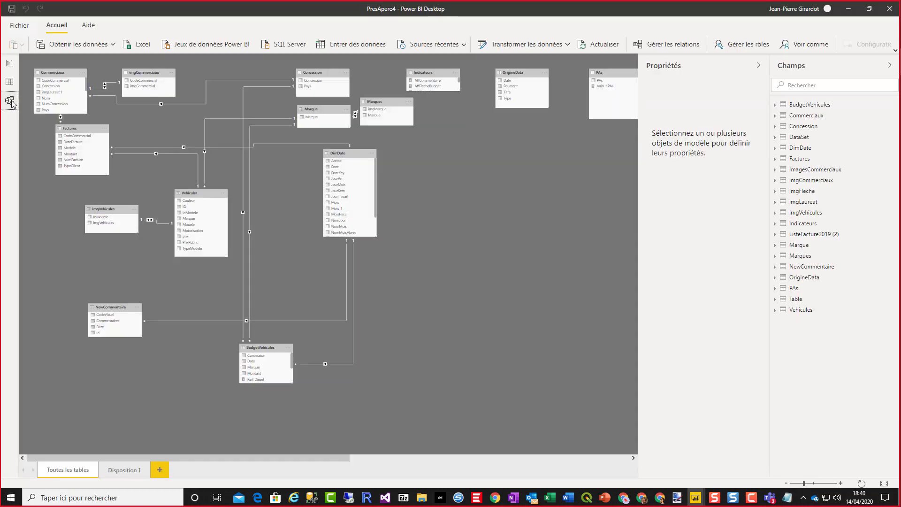
{"action": "left_click_drag", "start_coordinate": [309, 455], "coordinate": [669, 458]}
{"action": "left_click_drag", "start_coordinate": [580, 70], "coordinate": [93, 281]}
{"action": "left_click_drag", "start_coordinate": [450, 460], "coordinate": [218, 462]}
{"action": "left_click_drag", "start_coordinate": [569, 285], "coordinate": [392, 293]}
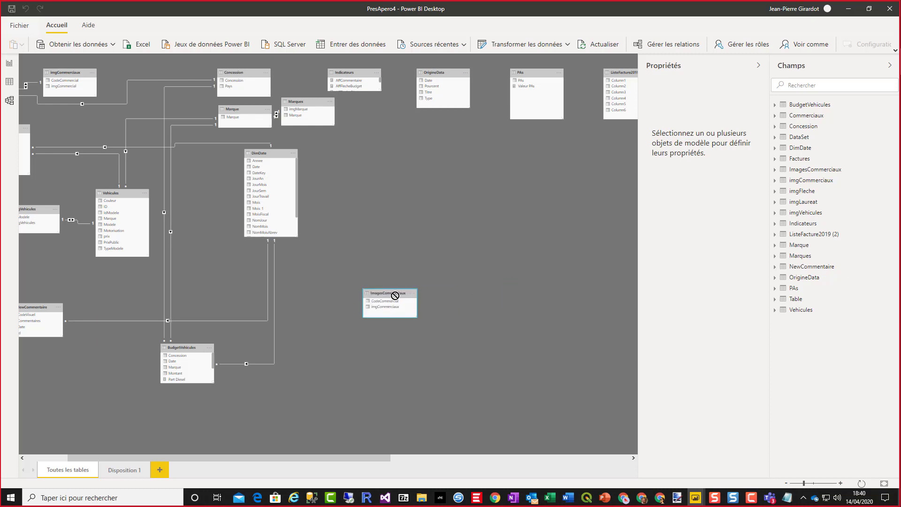
{"action": "left_click_drag", "start_coordinate": [336, 457], "coordinate": [295, 458]}
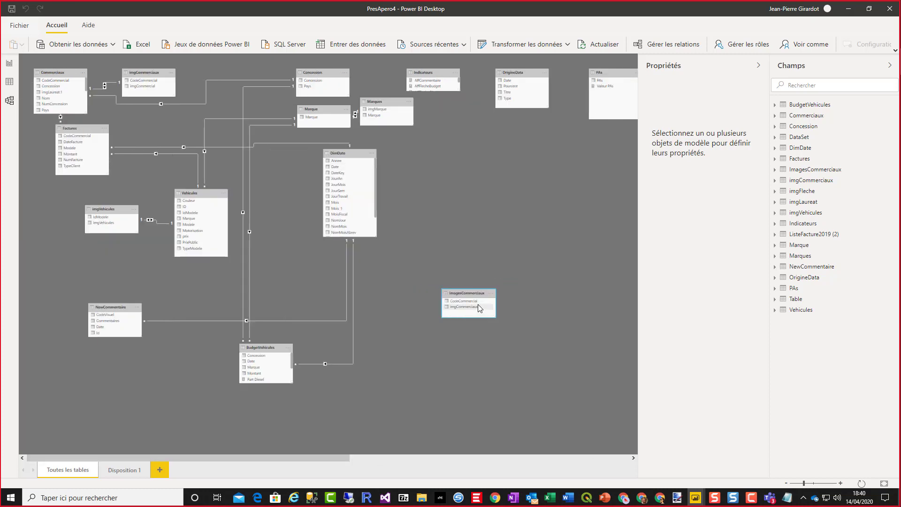
Relate Commerciaux to ImagesCommerciaux on CodeCommercial, and place the ImagesCommerciaux table beside NewCommentaire.
{"action": "left_click_drag", "start_coordinate": [469, 292], "coordinate": [437, 318]}
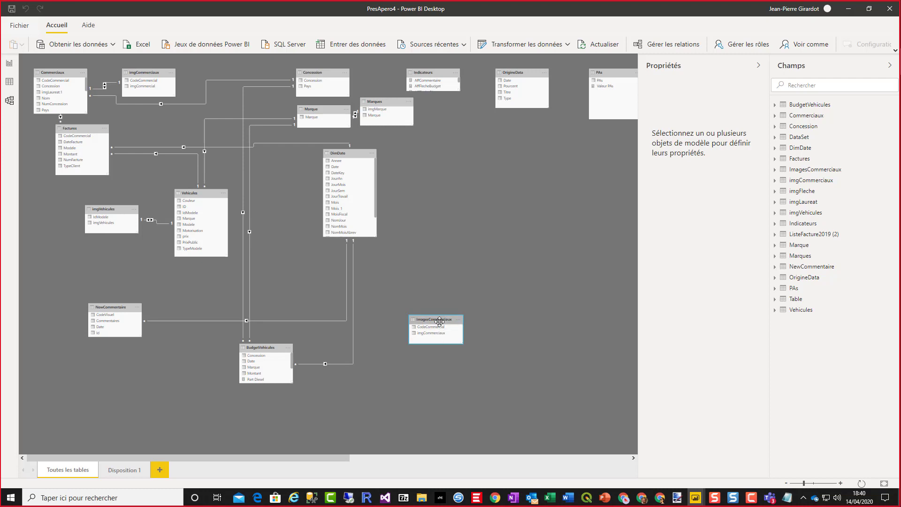
{"action": "left_click_drag", "start_coordinate": [443, 319], "coordinate": [157, 96]}
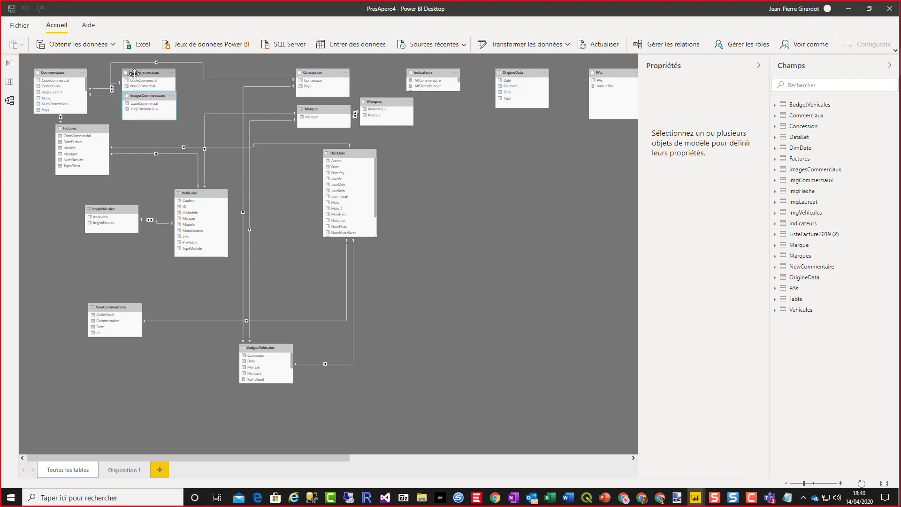
{"action": "left_click_drag", "start_coordinate": [158, 95], "coordinate": [68, 186]}
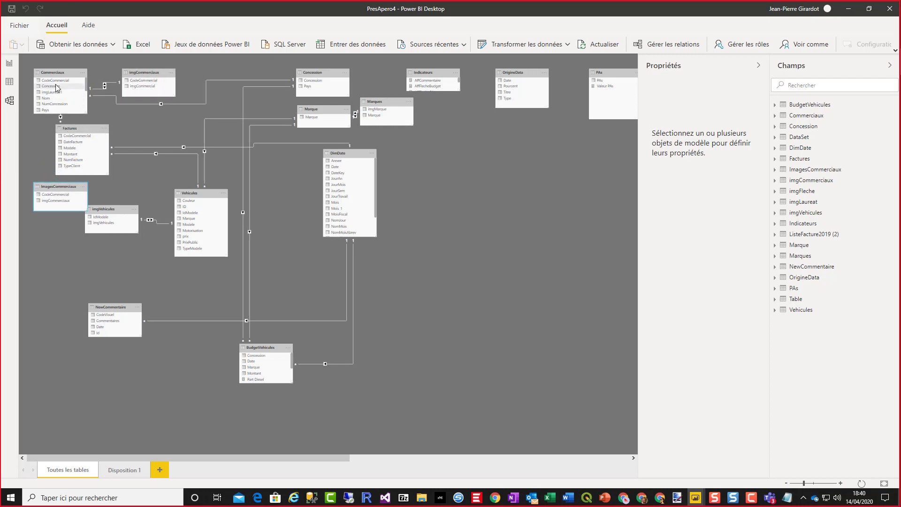
{"action": "left_click_drag", "start_coordinate": [40, 83], "coordinate": [51, 199]}
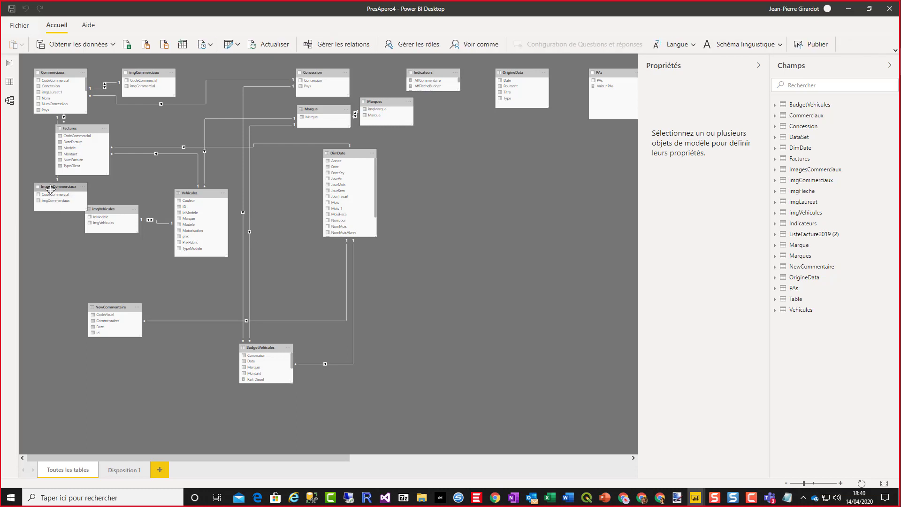
{"action": "left_click_drag", "start_coordinate": [50, 192], "coordinate": [46, 305]}
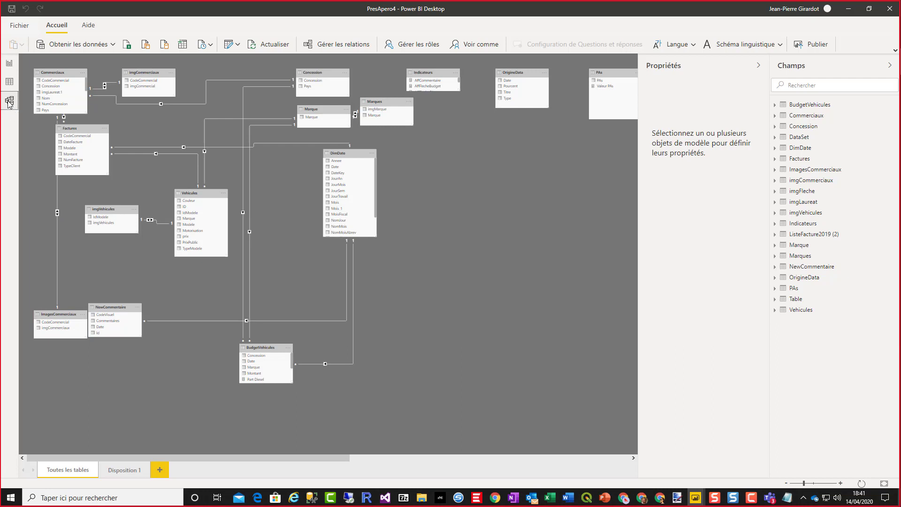
On the imgDynamique report page, build a table of CodeCommercial and imgCommerciaux from ImagesCommerciaux and extend it down to the page's lower edge.
{"action": "left_click", "coordinate": [9, 64]}
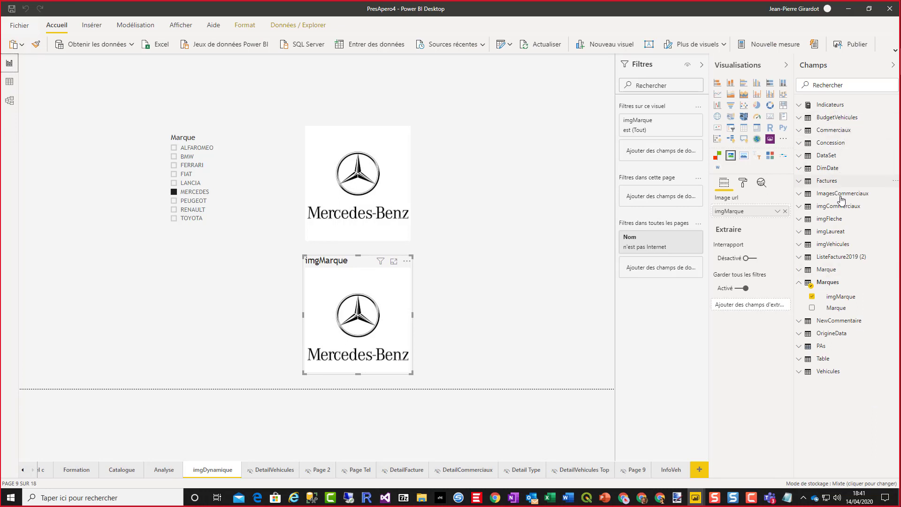
{"action": "left_click", "coordinate": [803, 196]}
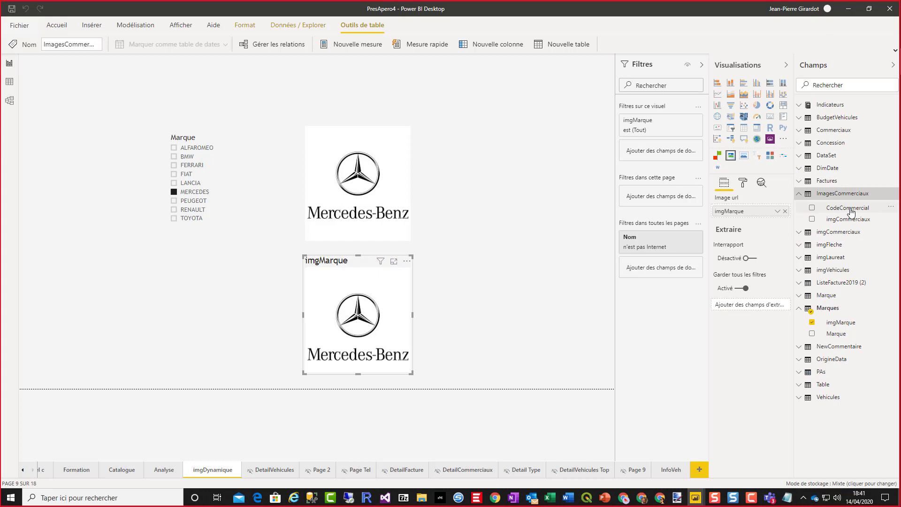
{"action": "left_click_drag", "start_coordinate": [851, 212], "coordinate": [490, 210]}
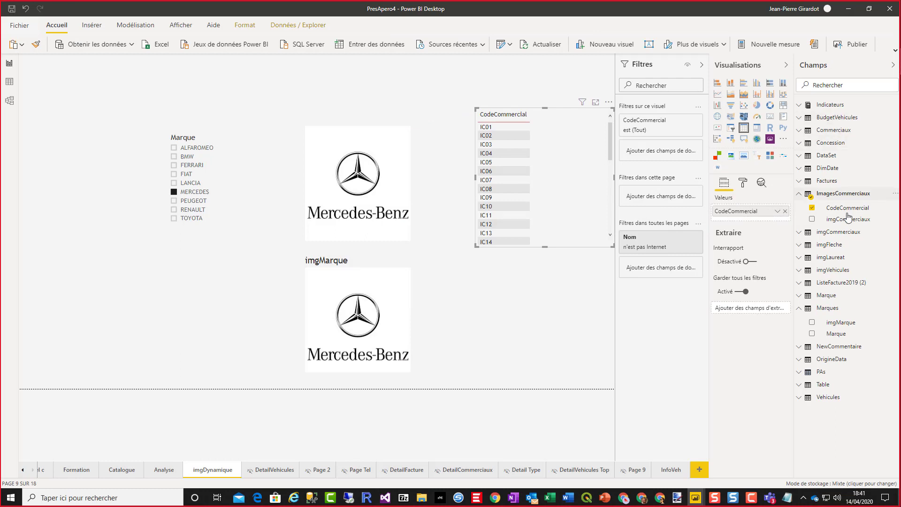
{"action": "left_click_drag", "start_coordinate": [801, 216], "coordinate": [573, 182]}
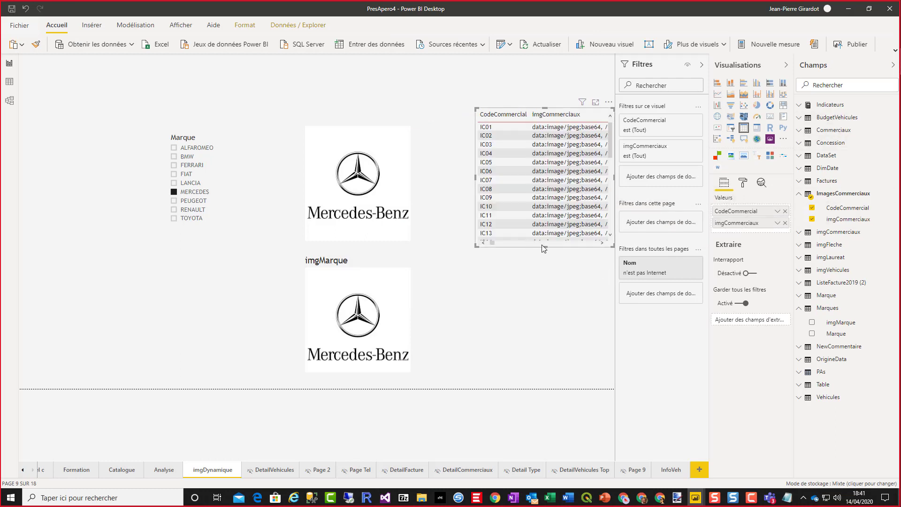
{"action": "left_click_drag", "start_coordinate": [544, 246], "coordinate": [552, 374]}
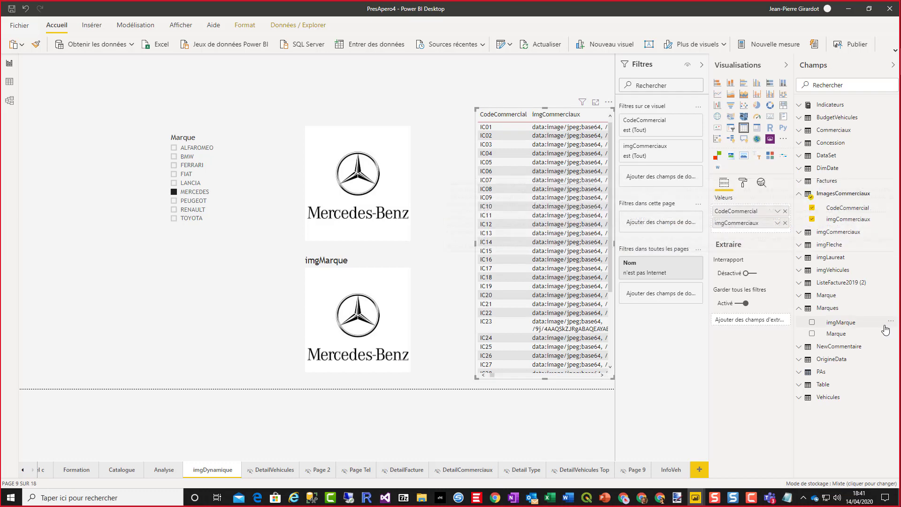
Set the data category of the imgCommerciaux column in ImagesCommerciaux to image URL (URL de l'image).
{"action": "left_click", "coordinate": [848, 219]}
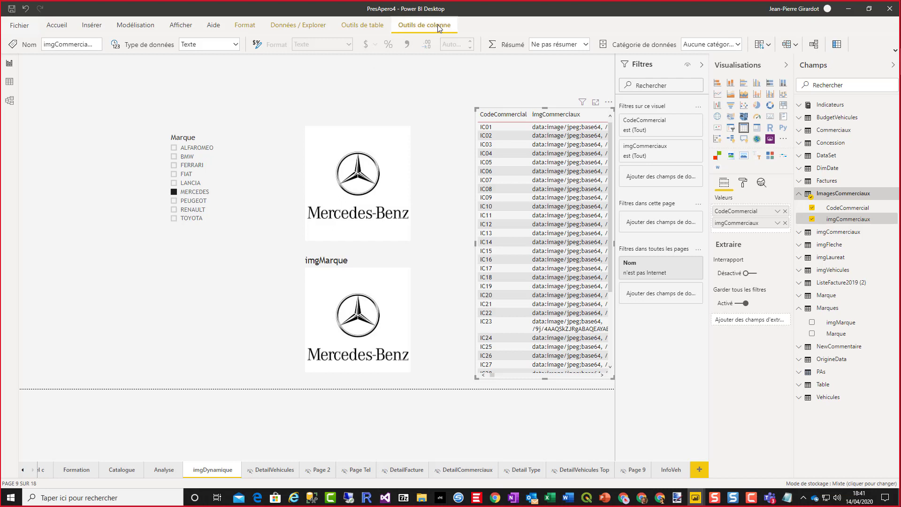
{"action": "left_click", "coordinate": [738, 45]}
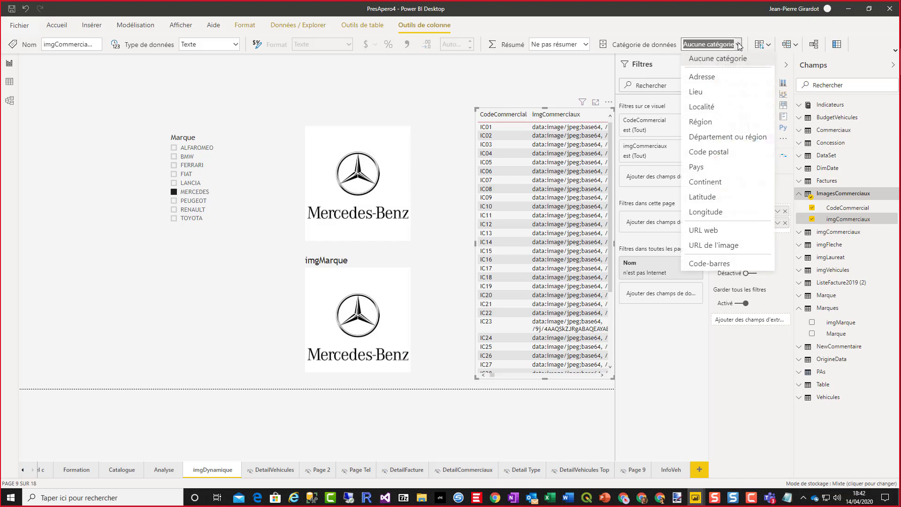
{"action": "left_click", "coordinate": [895, 52]}
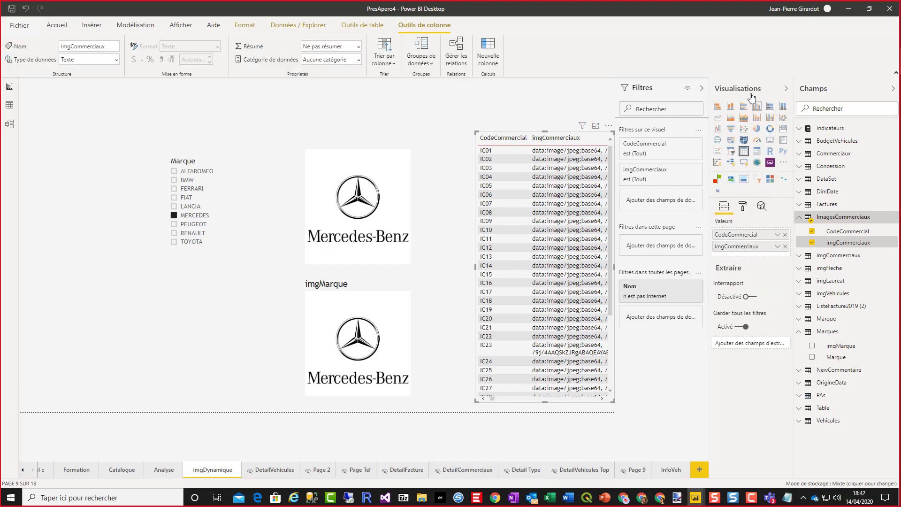
{"action": "left_click", "coordinate": [359, 60]}
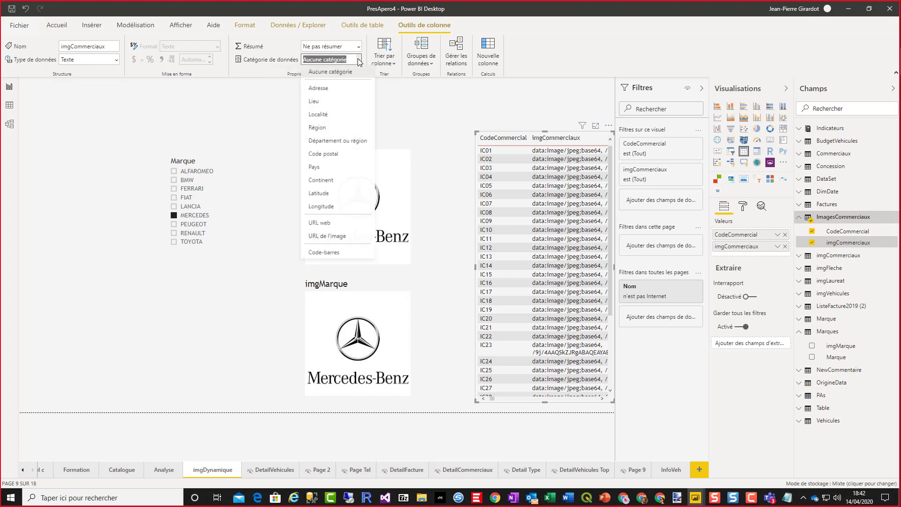
{"action": "left_click", "coordinate": [339, 237]}
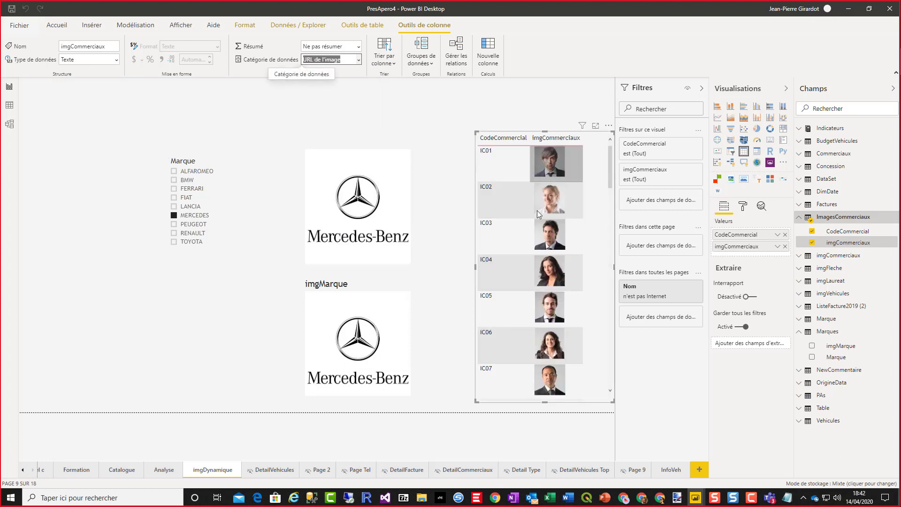
Look through the photos down to the table's last rows and shorten the table slightly.
{"action": "scroll", "coordinate": [576, 267], "scroll_direction": "down", "scroll_amount": 10}
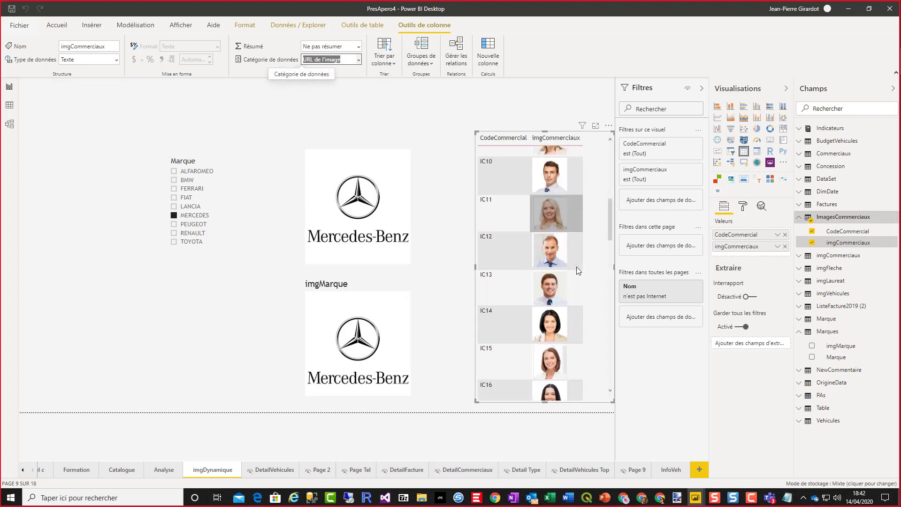
{"action": "scroll", "coordinate": [576, 270], "scroll_direction": "down", "scroll_amount": 3}
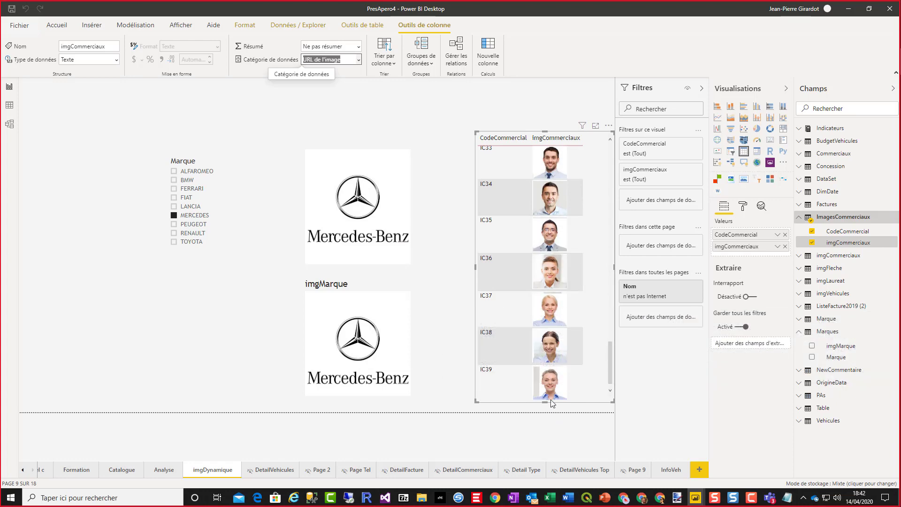
{"action": "left_click_drag", "start_coordinate": [546, 401], "coordinate": [549, 383]}
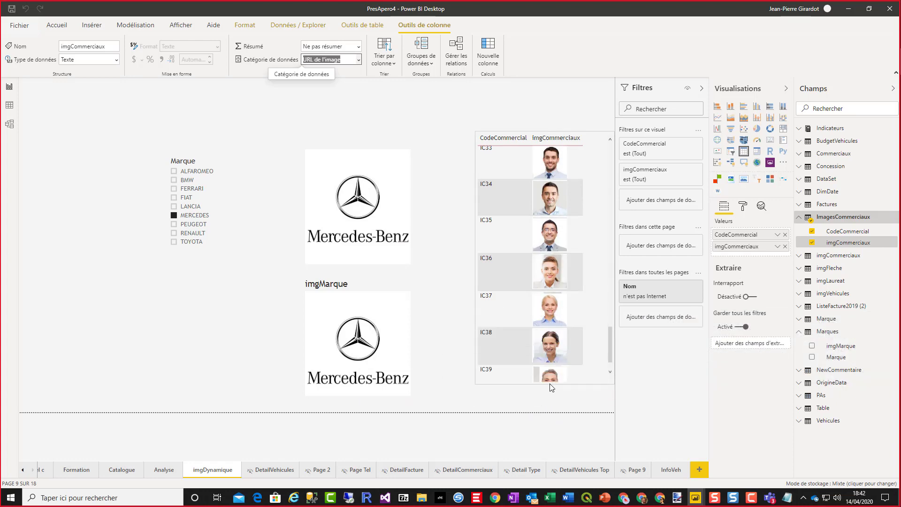
Examine how images are used on the Analyse report page and return to imgDynamique.
{"action": "left_click", "coordinate": [22, 470]}
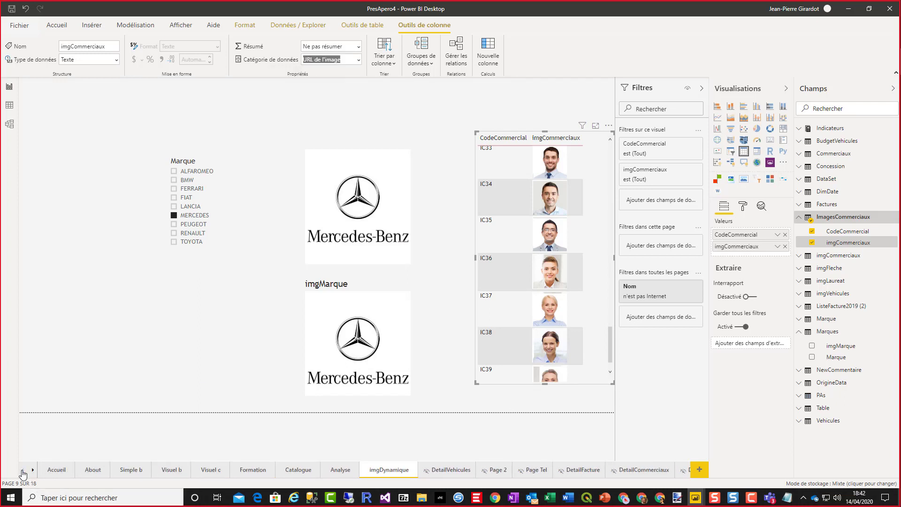
{"action": "left_click", "coordinate": [338, 470]}
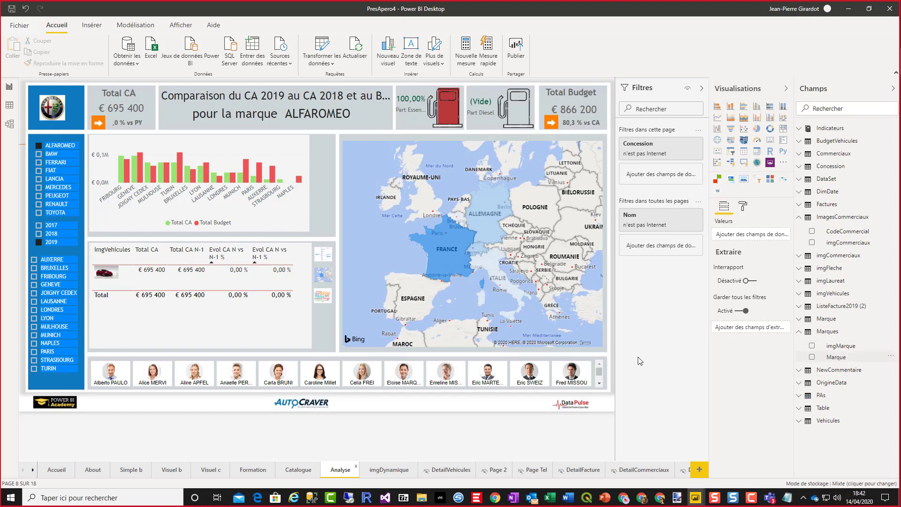
{"action": "mouse_move", "coordinate": [108, 280]}
{"action": "left_click", "coordinate": [403, 470]}
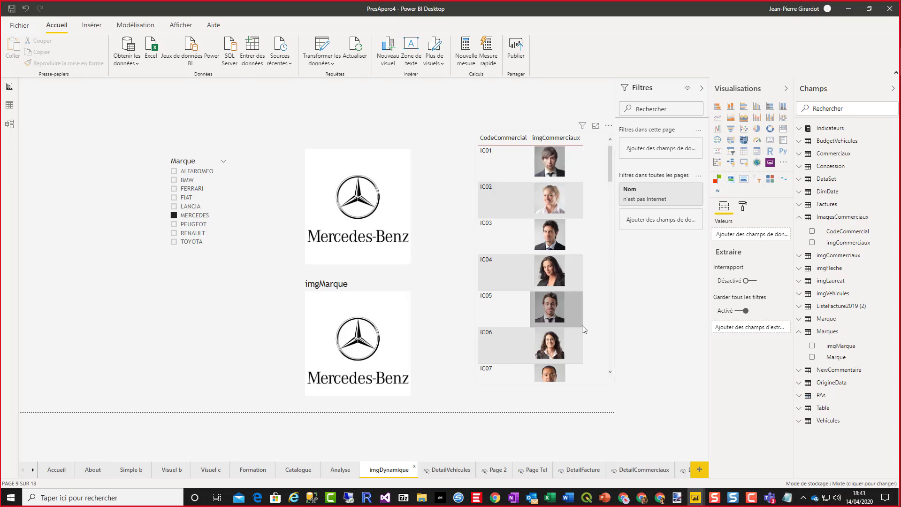
Try an image height of 150 in the photo table's grid, settle on 39, and clear the row selection.
{"action": "left_click", "coordinate": [565, 316]}
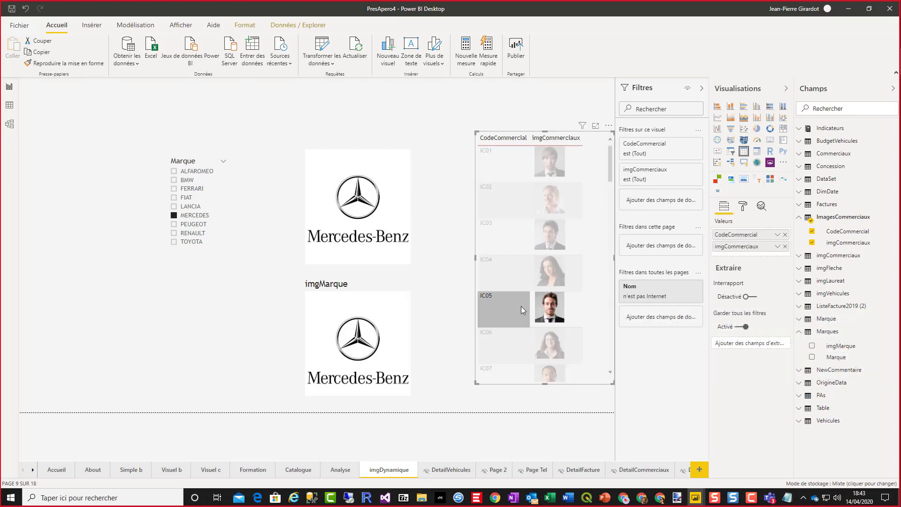
{"action": "left_click", "coordinate": [744, 209]}
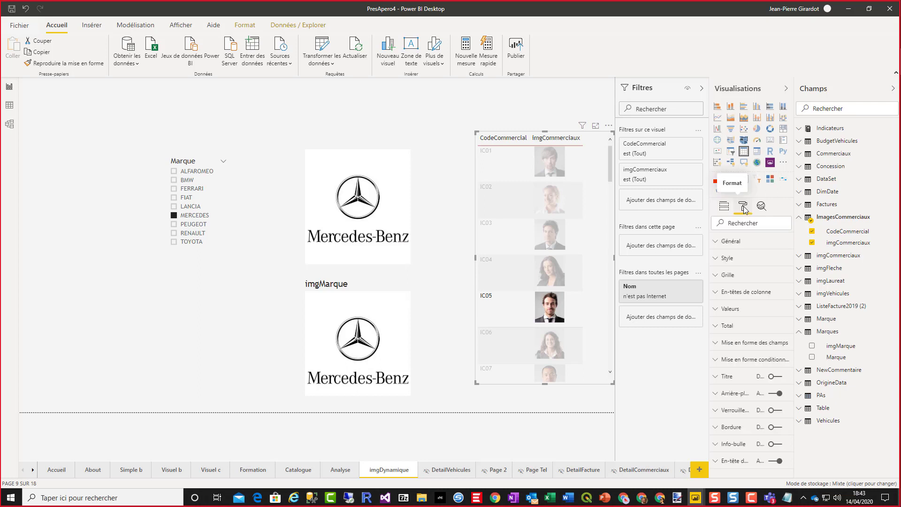
{"action": "left_click", "coordinate": [716, 280]}
{"action": "scroll", "coordinate": [747, 329], "scroll_direction": "down", "scroll_amount": 5}
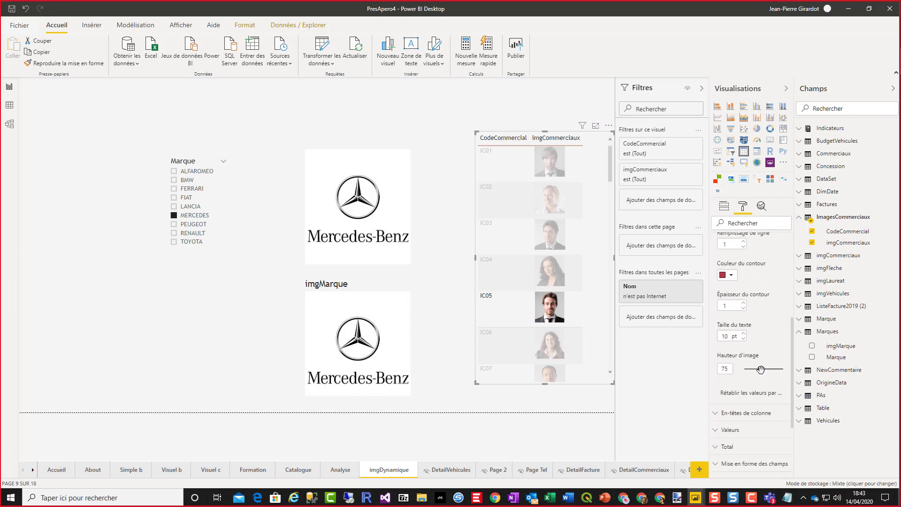
{"action": "left_click_drag", "start_coordinate": [760, 369], "coordinate": [782, 369]}
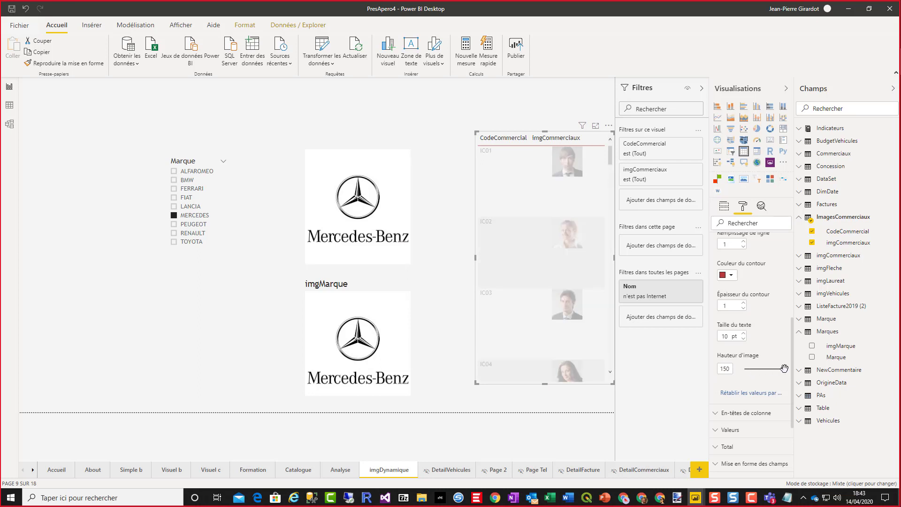
{"action": "left_click_drag", "start_coordinate": [779, 368], "coordinate": [748, 370]}
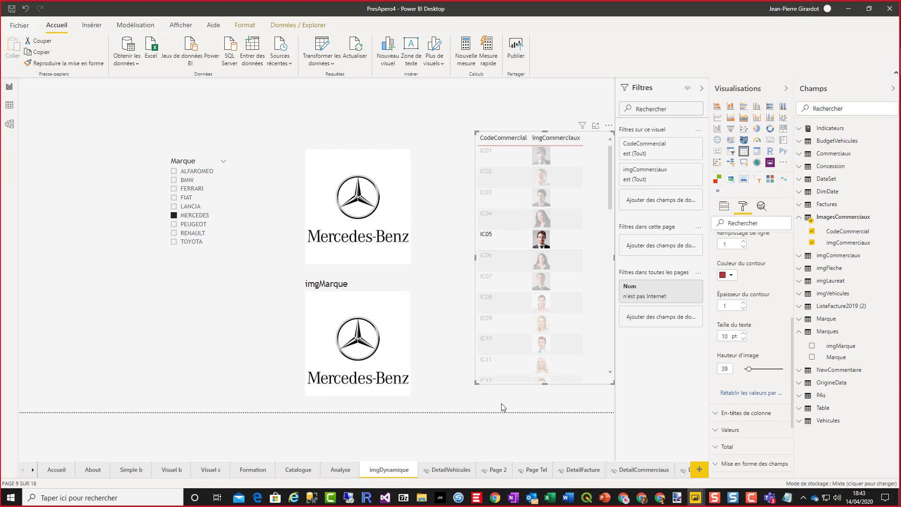
{"action": "left_click", "coordinate": [541, 362]}
{"action": "left_click", "coordinate": [539, 367]}
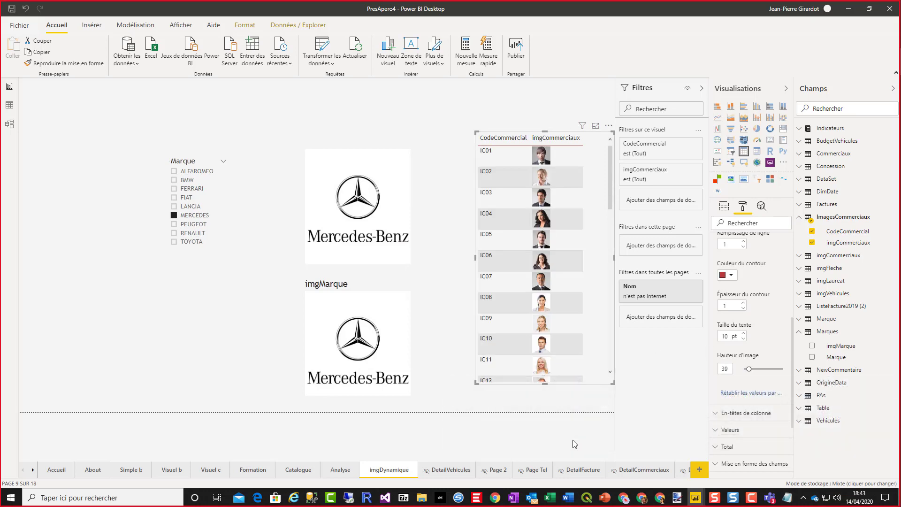
Turn on the photo table's tooltip (Info-bulle) with the report page type, and raise its background transparency.
{"action": "scroll", "coordinate": [735, 402], "scroll_direction": "down", "scroll_amount": 4}
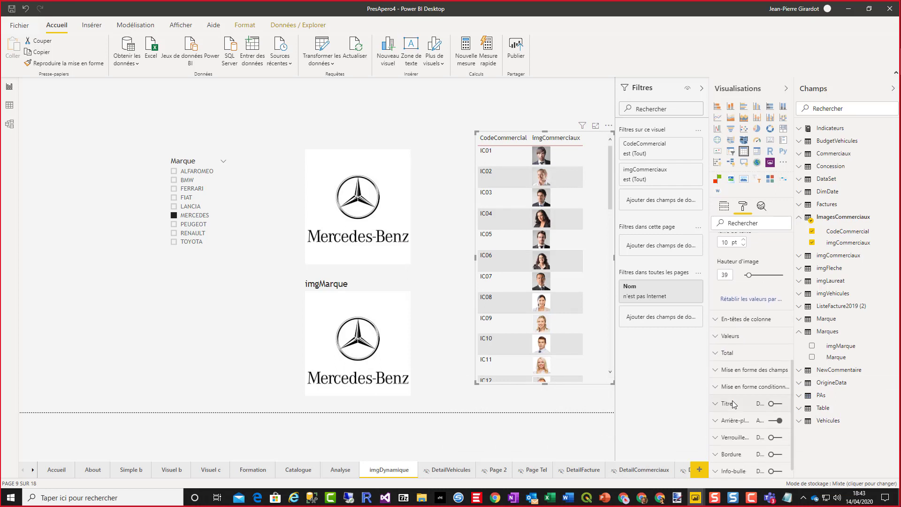
{"action": "scroll", "coordinate": [733, 406], "scroll_direction": "down", "scroll_amount": 1}
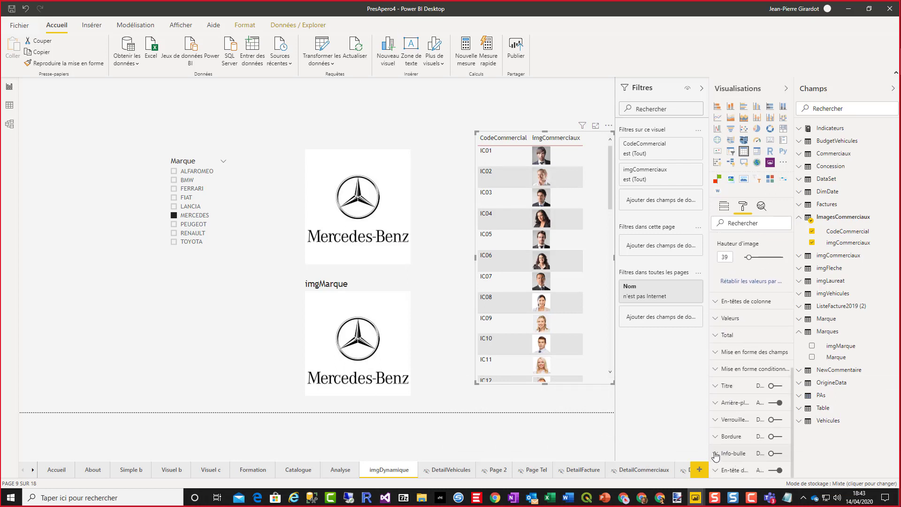
{"action": "left_click", "coordinate": [743, 456]}
{"action": "scroll", "coordinate": [754, 451], "scroll_direction": "down", "scroll_amount": 4}
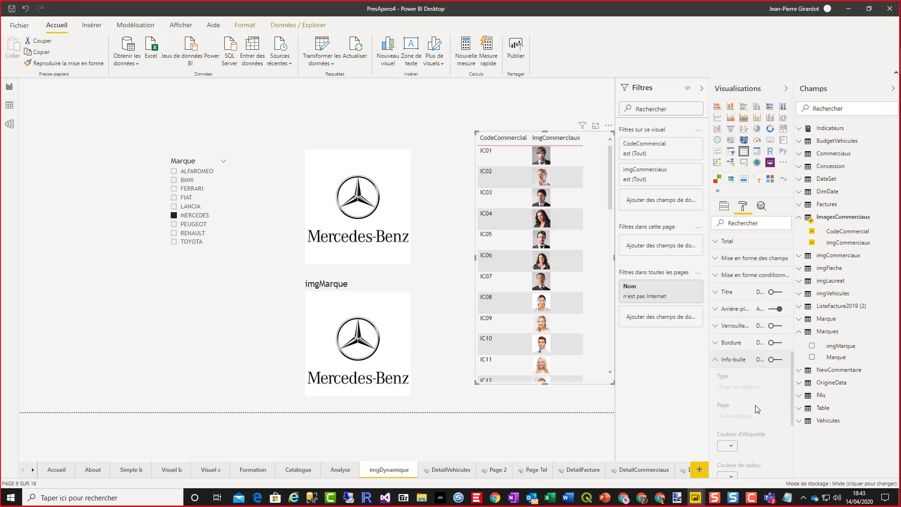
{"action": "left_click", "coordinate": [781, 360]}
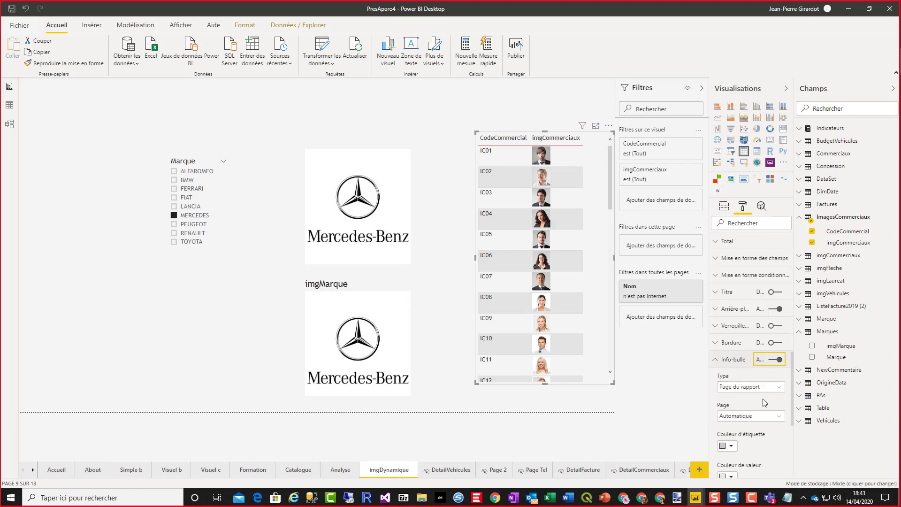
{"action": "scroll", "coordinate": [765, 409], "scroll_direction": "down", "scroll_amount": 2}
{"action": "scroll", "coordinate": [764, 409], "scroll_direction": "down", "scroll_amount": 5}
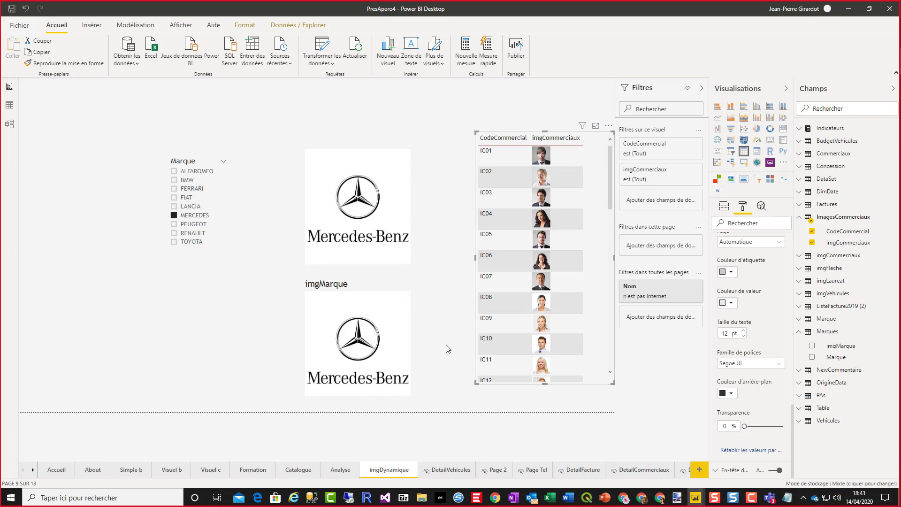
{"action": "mouse_move", "coordinate": [537, 347]}
{"action": "left_click_drag", "start_coordinate": [746, 425], "coordinate": [797, 428]}
Add a small image visual of imgCommerciaux above the Marque slicer and test it by selecting IC06 and IC04 in the table.
{"action": "left_click_drag", "start_coordinate": [854, 246], "coordinate": [83, 108]}
{"action": "left_click", "coordinate": [731, 182]}
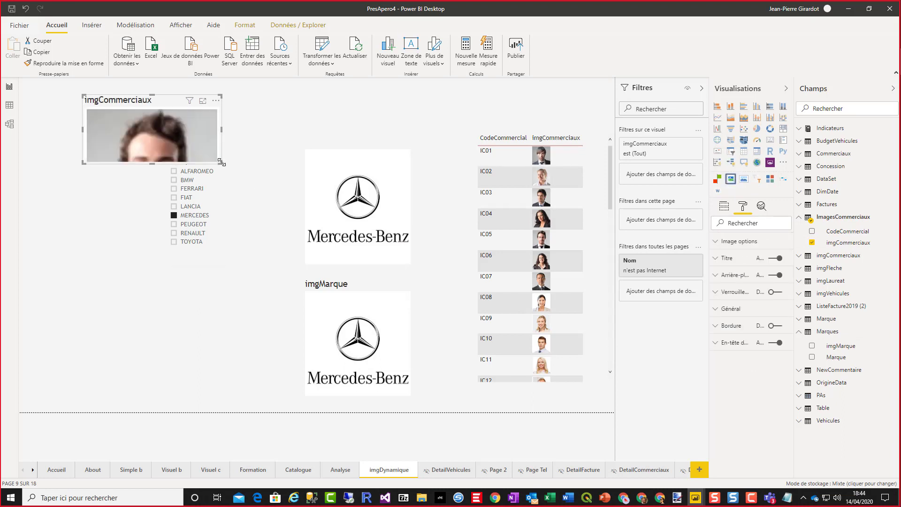
{"action": "left_click_drag", "start_coordinate": [222, 162], "coordinate": [133, 184]}
{"action": "left_click", "coordinate": [543, 265]}
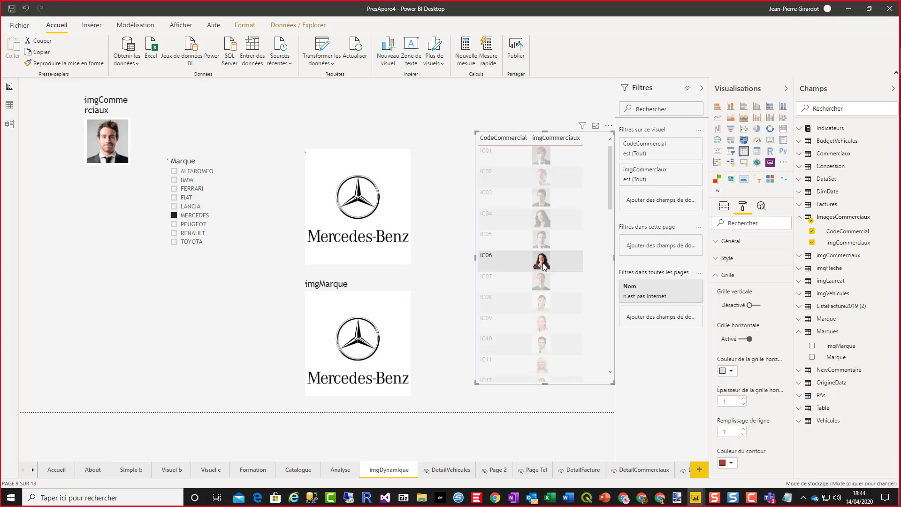
{"action": "left_click", "coordinate": [538, 219]}
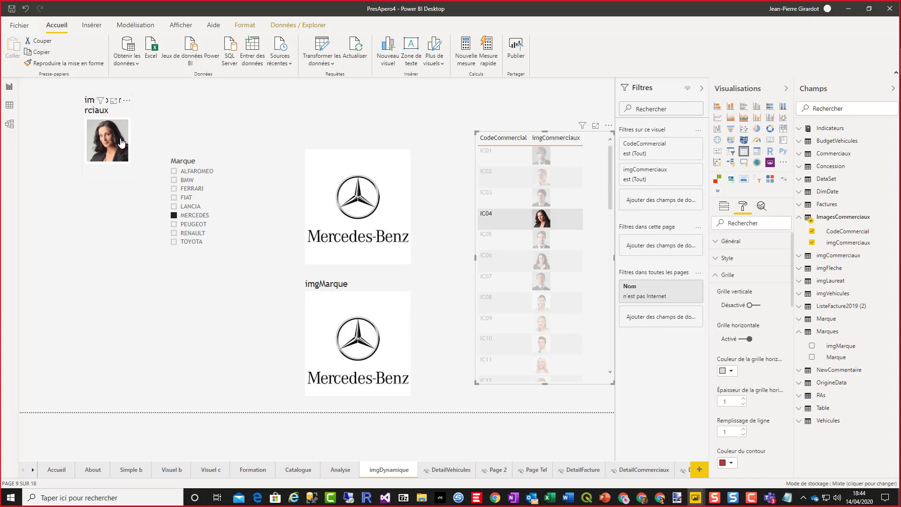
Widen the imgCommerciaux image visual so the photo grows, and move it into the page's upper corner.
{"action": "left_click", "coordinate": [108, 178]}
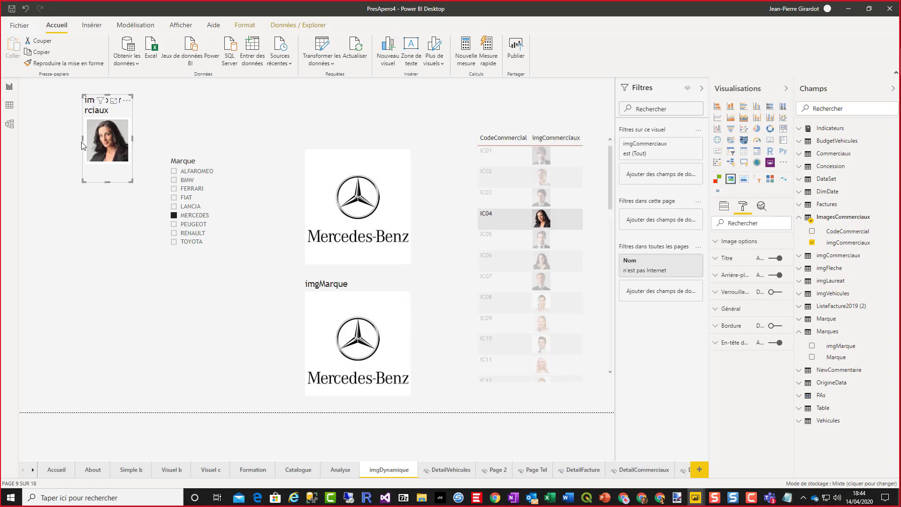
{"action": "left_click_drag", "start_coordinate": [83, 139], "coordinate": [46, 139]}
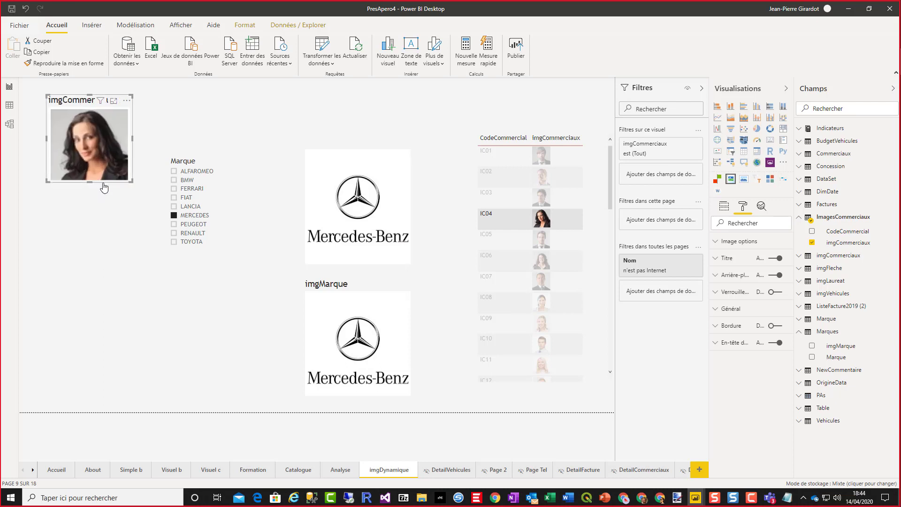
{"action": "mouse_move", "coordinate": [100, 178]}
{"action": "left_mouse_down"}
{"action": "mouse_move", "coordinate": [506, 255]}
{"action": "mouse_move", "coordinate": [506, 226]}
{"action": "mouse_move", "coordinate": [92, 176]}
{"action": "left_mouse_up"}
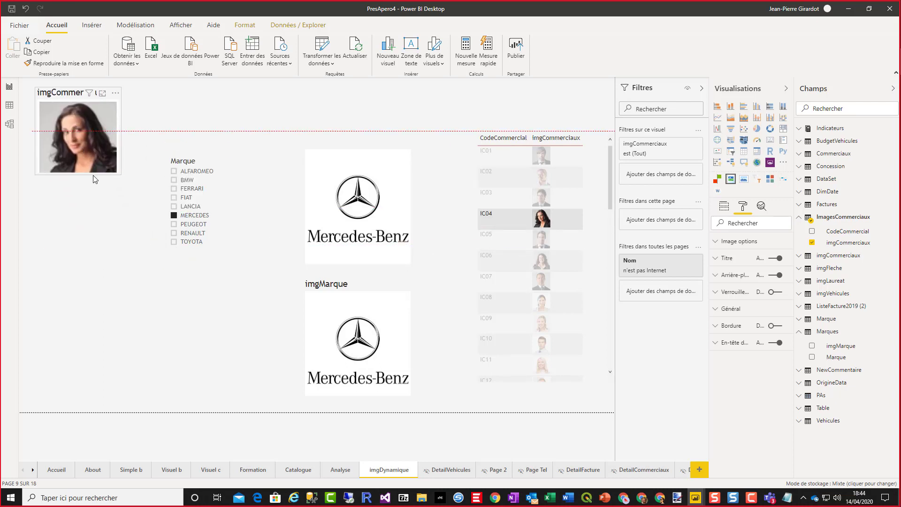
{"action": "left_click", "coordinate": [95, 179]}
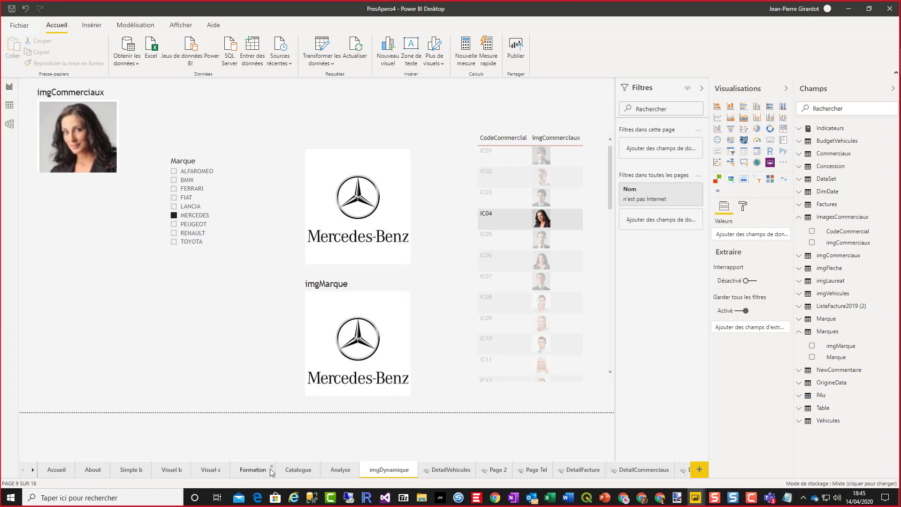
Go back to the Analyse report page and examine its strip of salespeople's photos.
{"action": "left_click", "coordinate": [336, 469]}
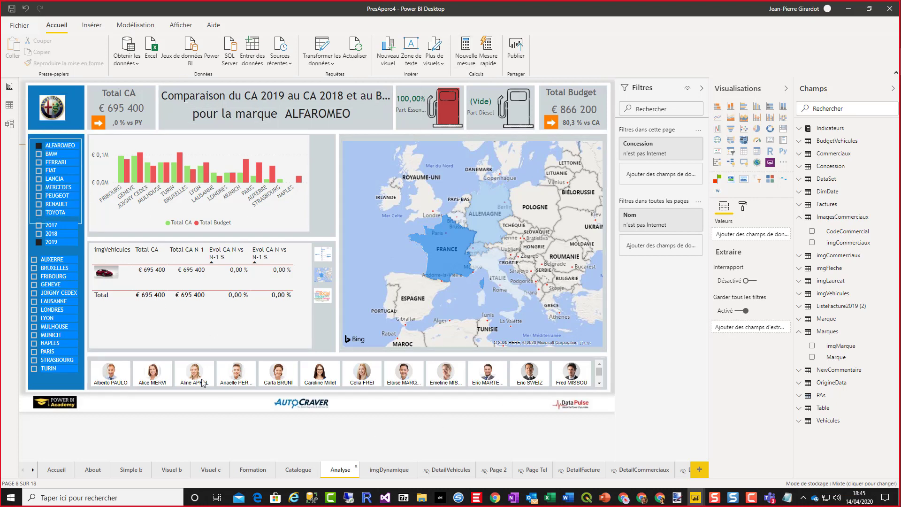
Test the Marque slicer on the Analyse page by filtering on BMW alone and on RENAULT.
{"action": "left_click", "coordinate": [54, 156]}
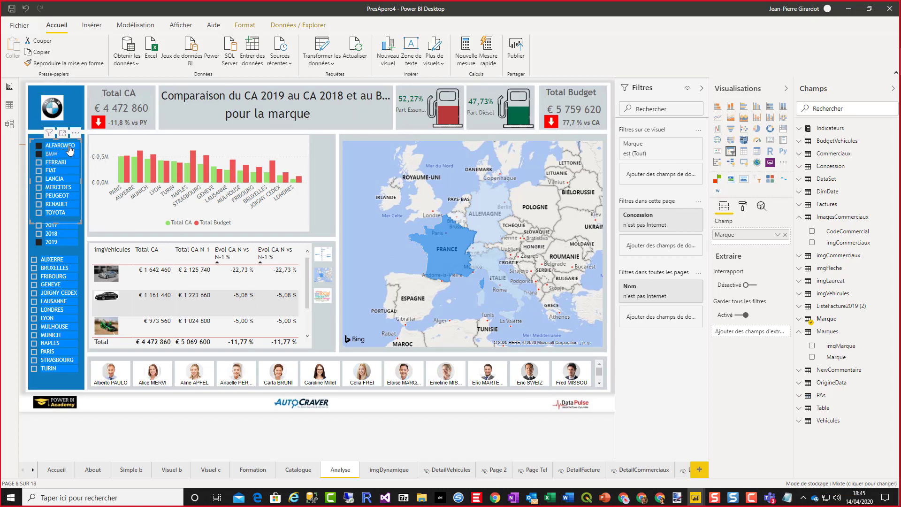
{"action": "left_click", "coordinate": [40, 155]}
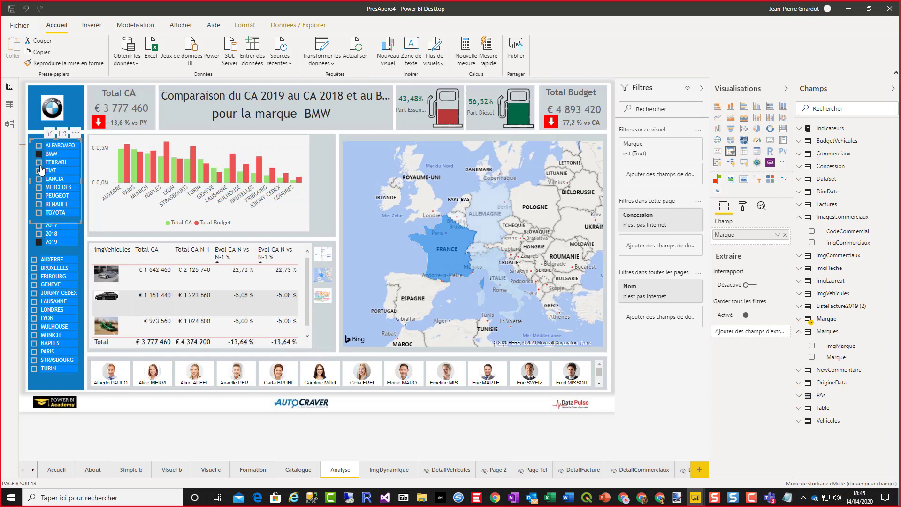
{"action": "left_click", "coordinate": [54, 204]}
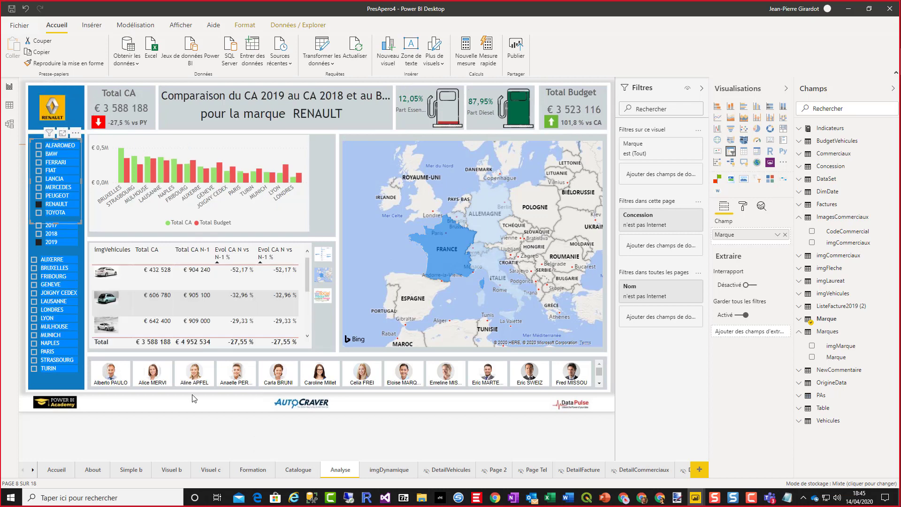
Return to the imgDynamique page and move the imgMarque image visual up beside the Marque slicer.
{"action": "left_click", "coordinate": [388, 470]}
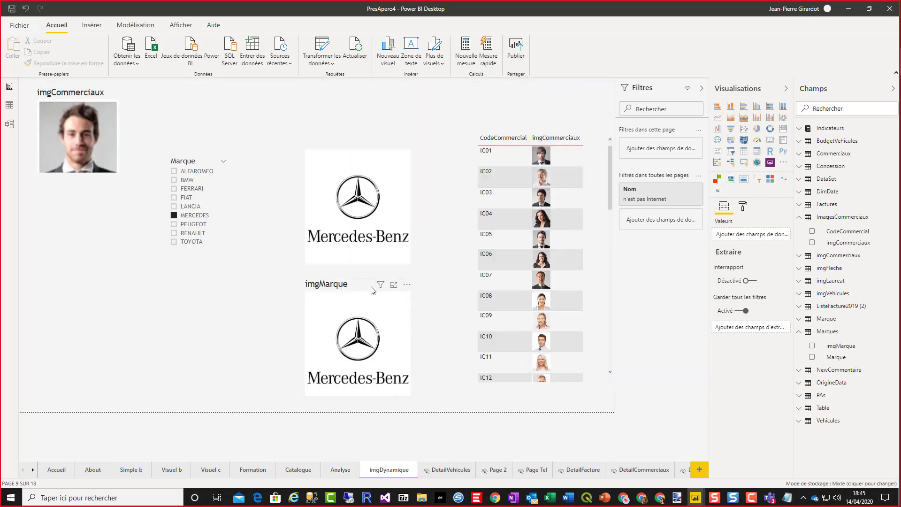
{"action": "left_click_drag", "start_coordinate": [398, 400], "coordinate": [316, 261]}
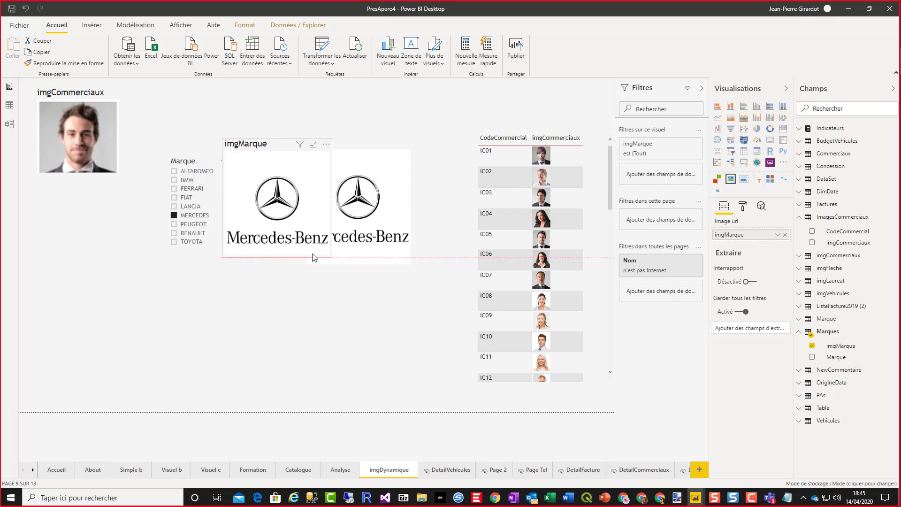
{"action": "left_click", "coordinate": [275, 373]}
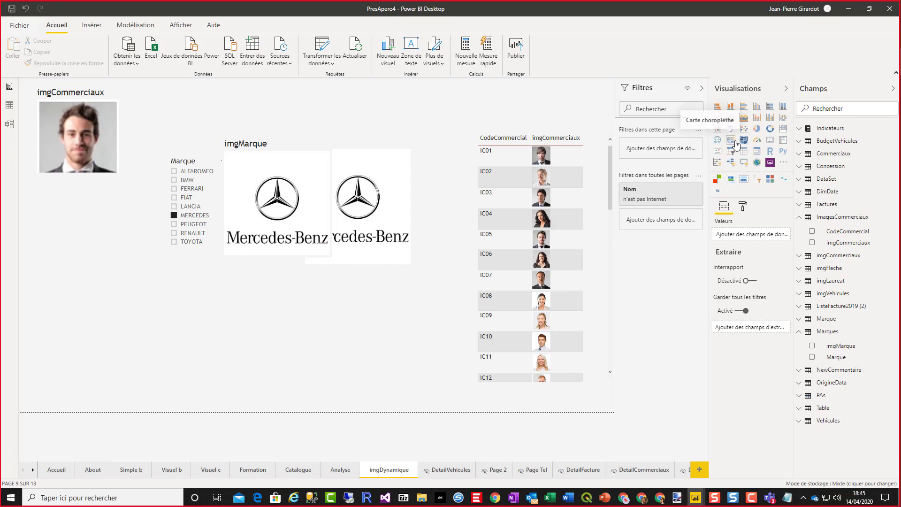
Search the Power BI visuals marketplace for "chiclet" and close it without adding anything.
{"action": "left_click", "coordinate": [783, 162]}
{"action": "left_click", "coordinate": [813, 176]}
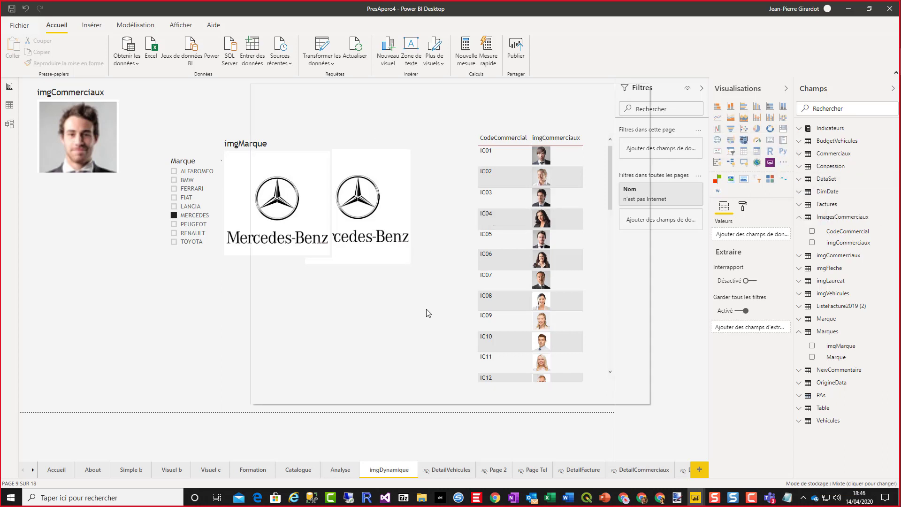
{"action": "left_click", "coordinate": [307, 168]}
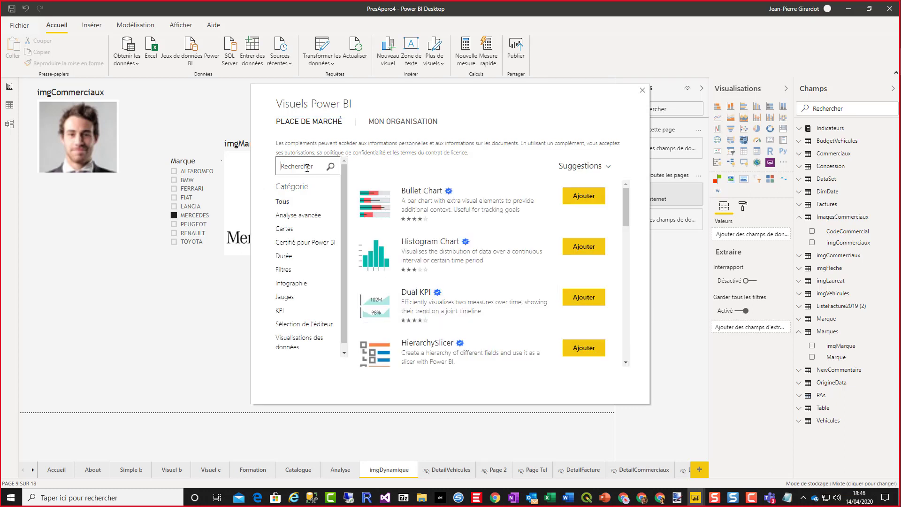
{"action": "type", "text": "chiclet"}
{"action": "left_click", "coordinate": [330, 167]}
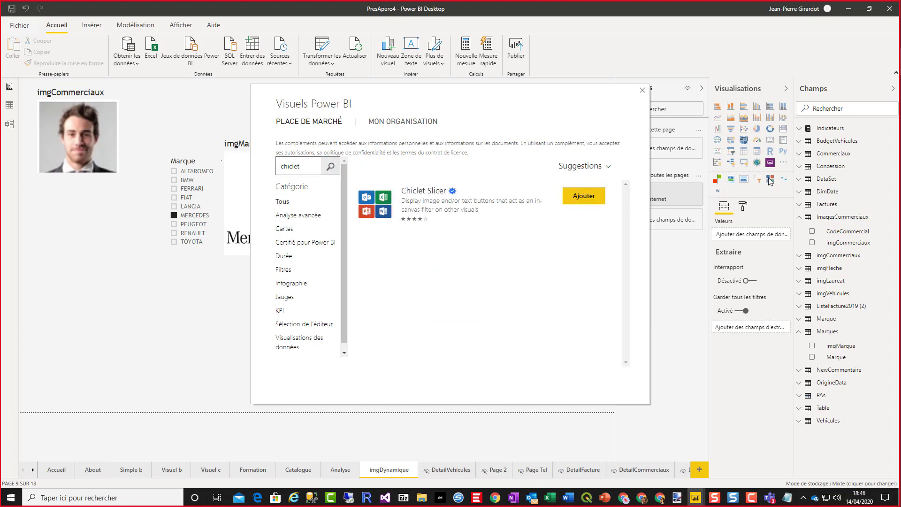
{"action": "left_click", "coordinate": [642, 90]}
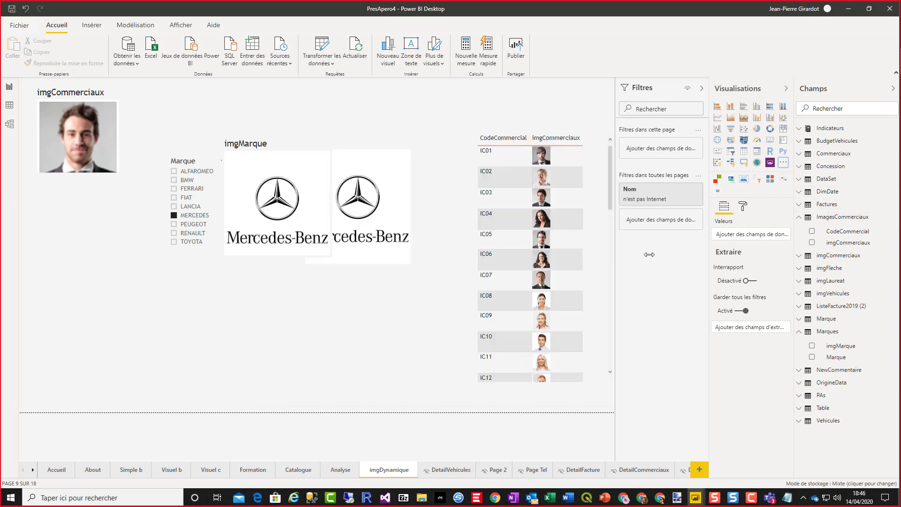
Add a Chiclet Slicer to the page, place it below the Marque slicer and widen it into a long strip.
{"action": "left_click", "coordinate": [770, 180]}
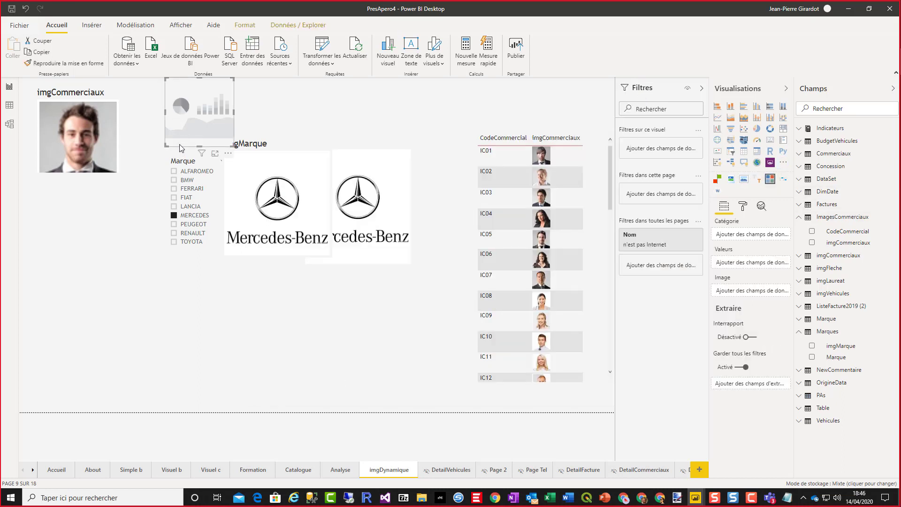
{"action": "left_click_drag", "start_coordinate": [180, 152], "coordinate": [69, 392]}
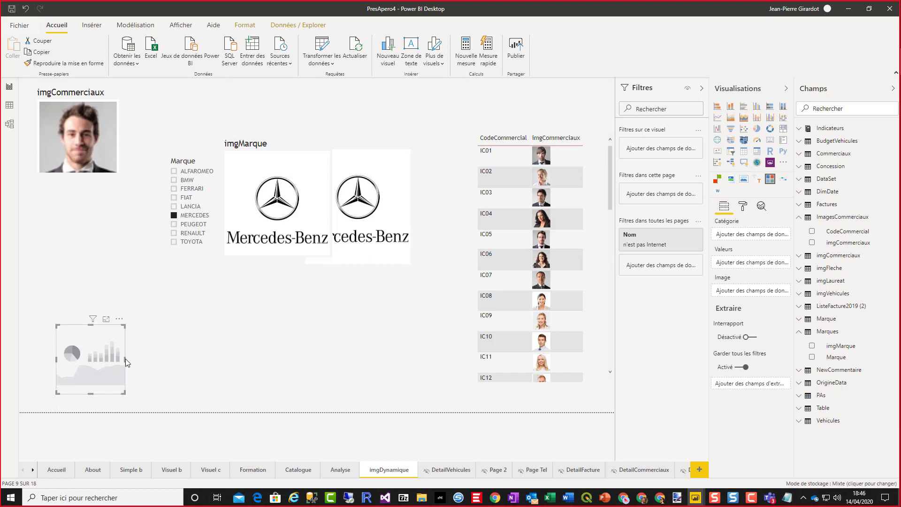
{"action": "left_click_drag", "start_coordinate": [125, 358], "coordinate": [424, 345]}
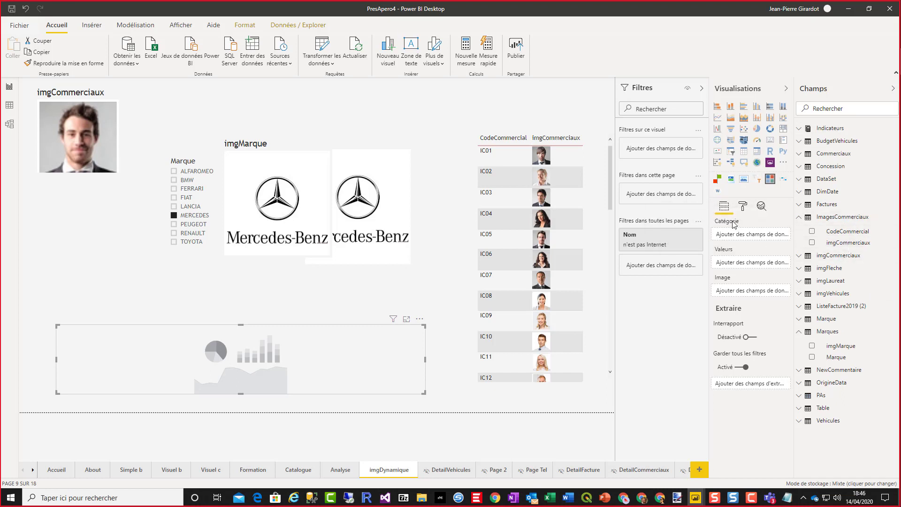
Assign imgCommerciaux as the Chiclet Slicer's image and Nom from the Commerciaux table as its category.
{"action": "left_click_drag", "start_coordinate": [848, 242], "coordinate": [746, 294]}
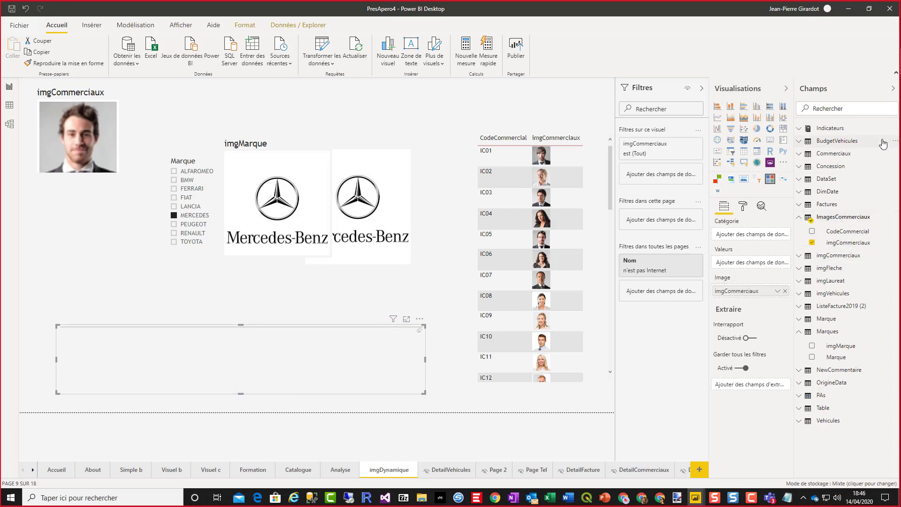
{"action": "left_click", "coordinate": [799, 155]}
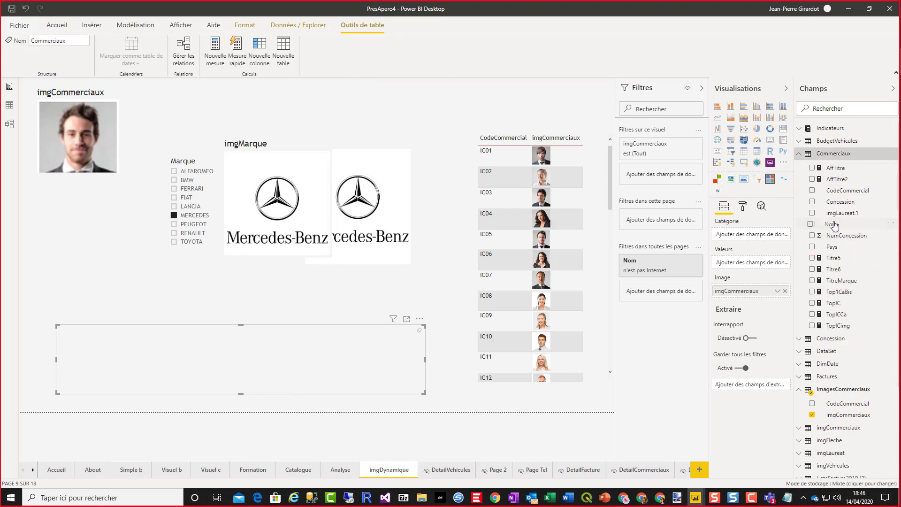
{"action": "left_click_drag", "start_coordinate": [834, 225], "coordinate": [748, 236]}
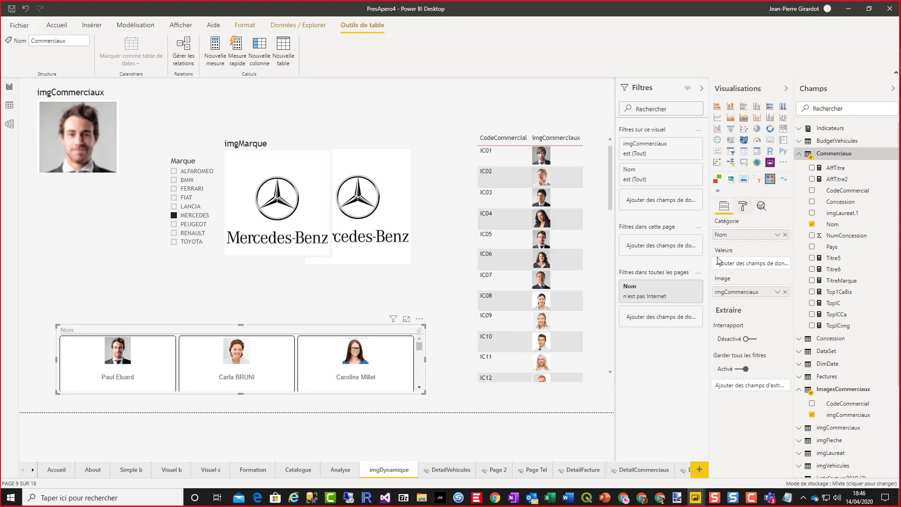
Set the Chiclet Slicer's orientation to Horizontal with 15 columns.
{"action": "left_click", "coordinate": [743, 209]}
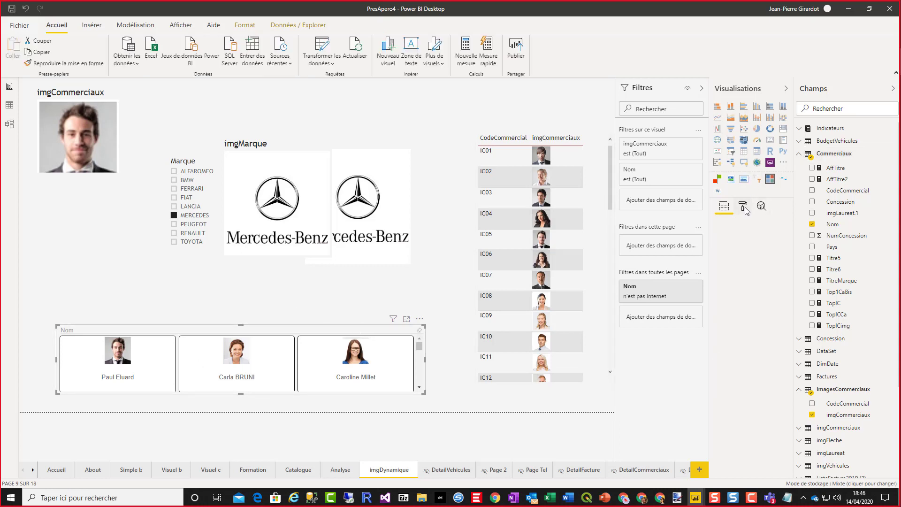
{"action": "left_click", "coordinate": [715, 244]}
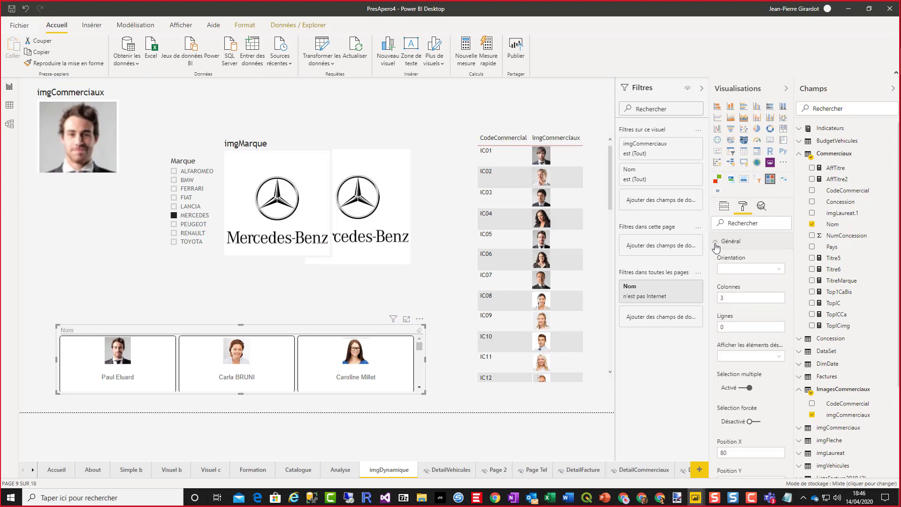
{"action": "left_click", "coordinate": [779, 271]}
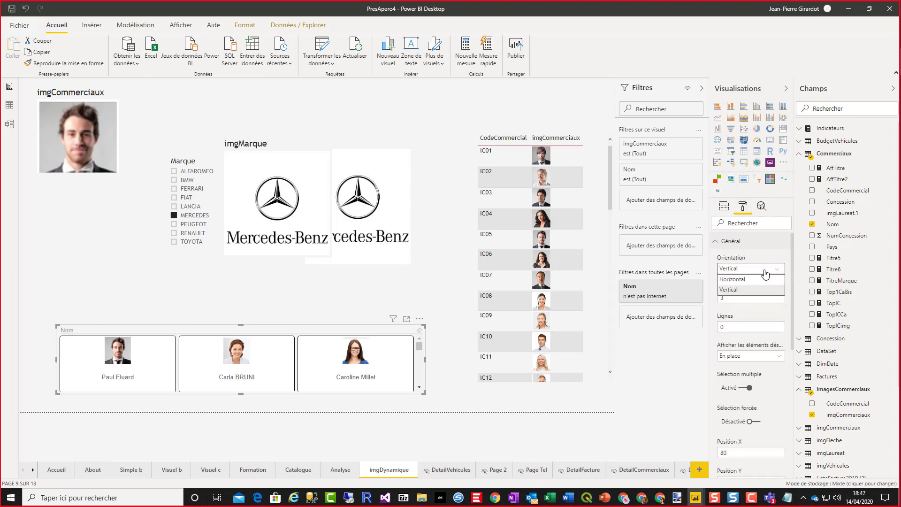
{"action": "left_click", "coordinate": [732, 279]}
{"action": "double_click", "coordinate": [728, 300]}
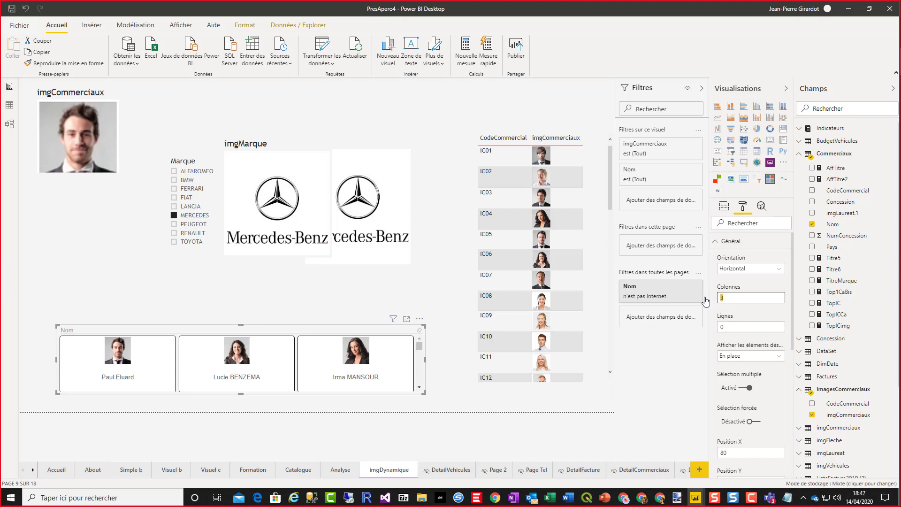
{"action": "key", "text": "Return"}
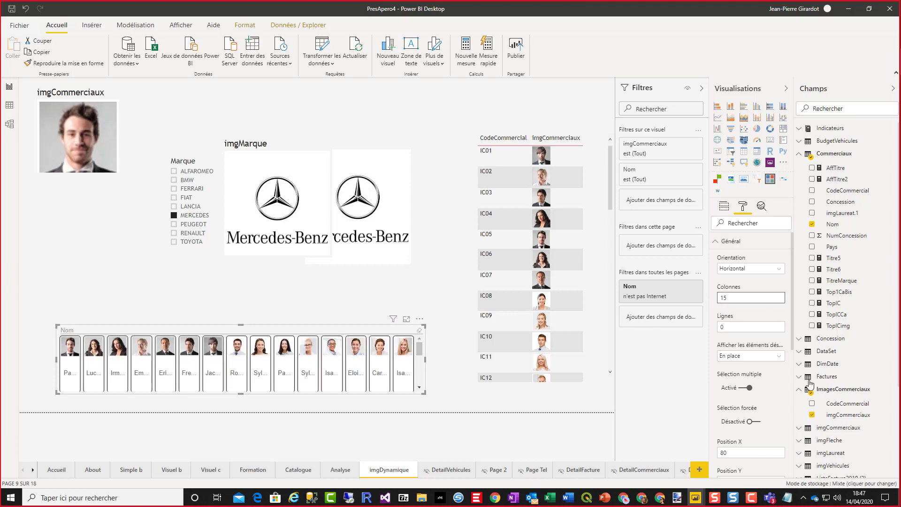
Turn off the Chiclet Slicer's multiple selection (Sélection multiple) and its header (En-tête).
{"action": "left_click", "coordinate": [741, 392]}
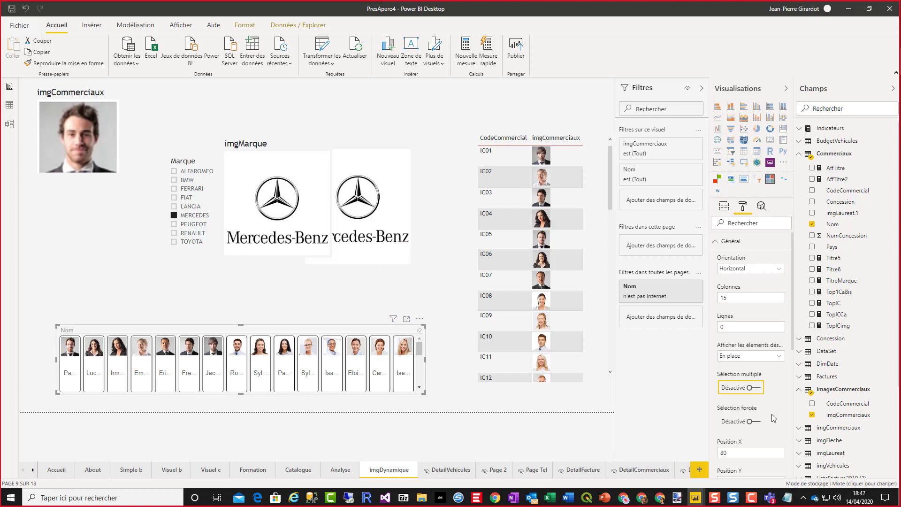
{"action": "scroll", "coordinate": [771, 414], "scroll_direction": "down", "scroll_amount": 3}
{"action": "scroll", "coordinate": [753, 234], "scroll_direction": "up", "scroll_amount": 2}
{"action": "left_click", "coordinate": [717, 242]}
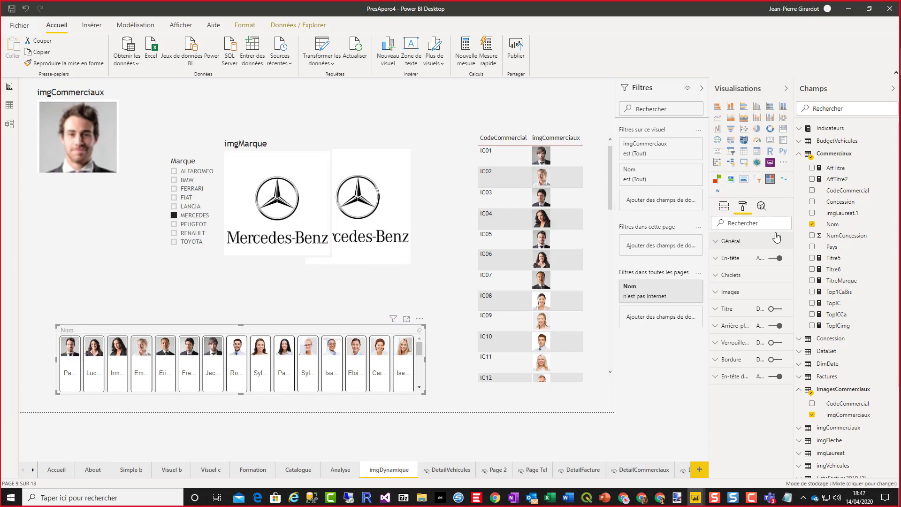
{"action": "left_click", "coordinate": [769, 259]}
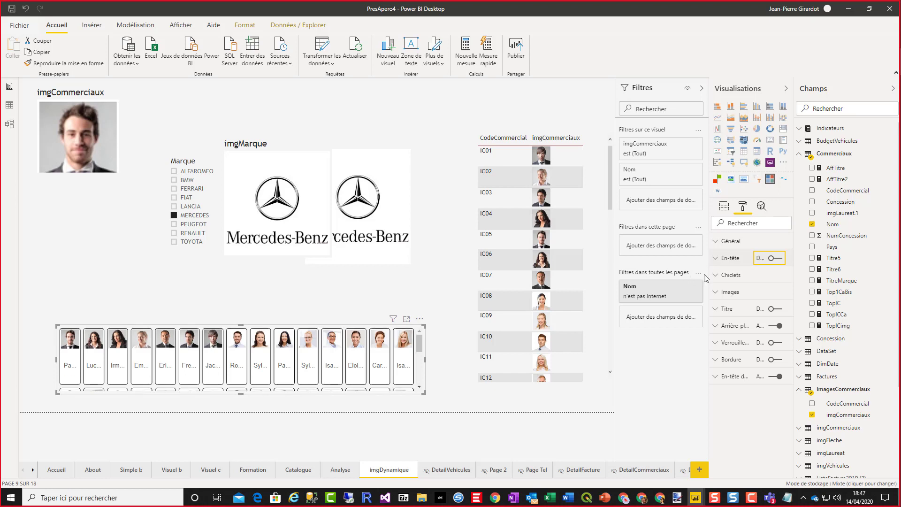
Set the chiclets' height (Hauteur) to 80 and width (Largeur) to 100.
{"action": "left_click", "coordinate": [732, 276]}
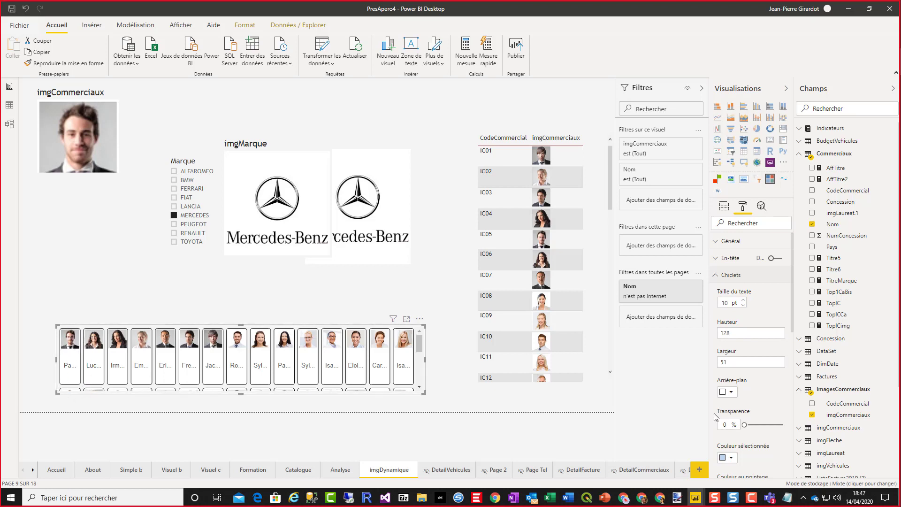
{"action": "left_click", "coordinate": [736, 332]}
{"action": "type", "text": "80"}
{"action": "key", "text": "Return"}
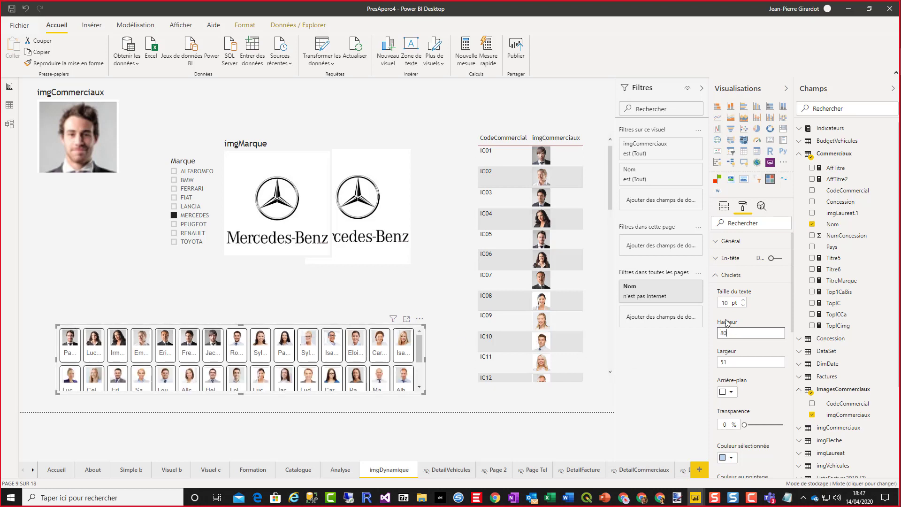
{"action": "left_click", "coordinate": [731, 363]}
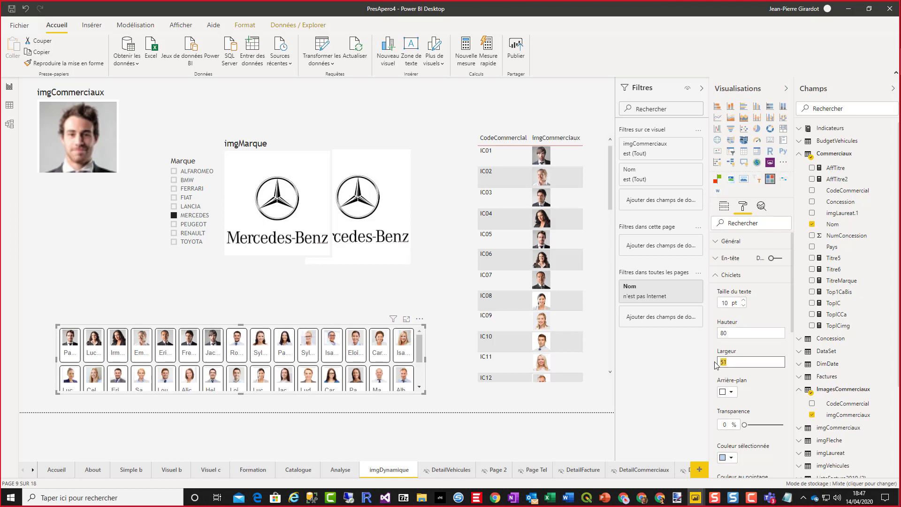
{"action": "key", "text": "Return"}
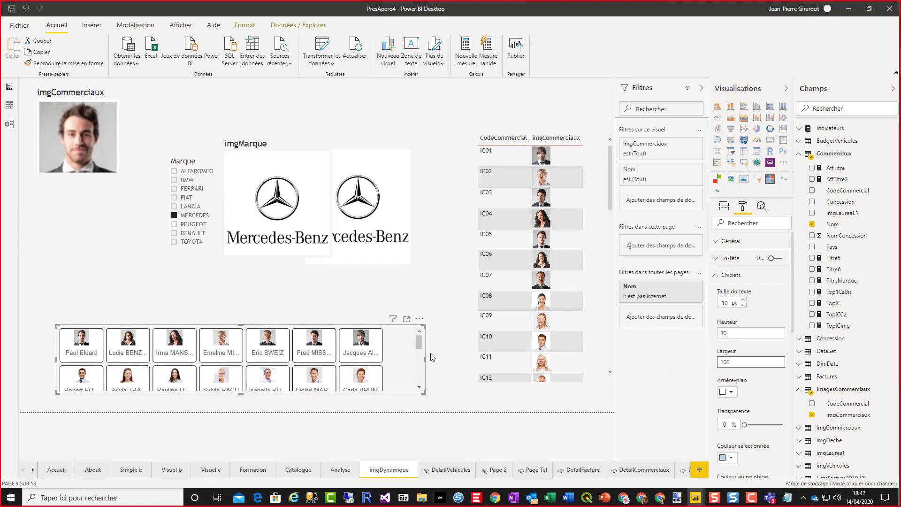
Stretch the Chiclet Slicer across the page, shrink it to a single row and place it along the page's lower edge.
{"action": "left_click_drag", "start_coordinate": [429, 359], "coordinate": [613, 360]}
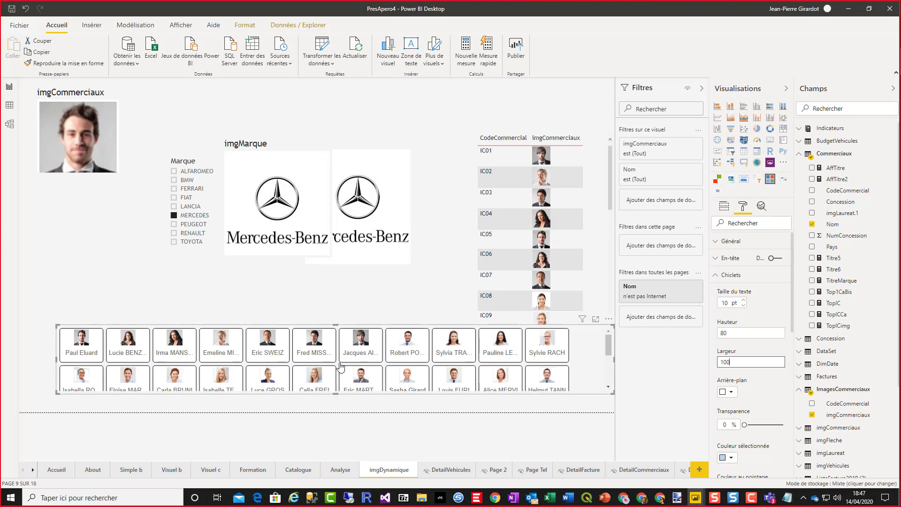
{"action": "left_click_drag", "start_coordinate": [336, 394], "coordinate": [365, 415]}
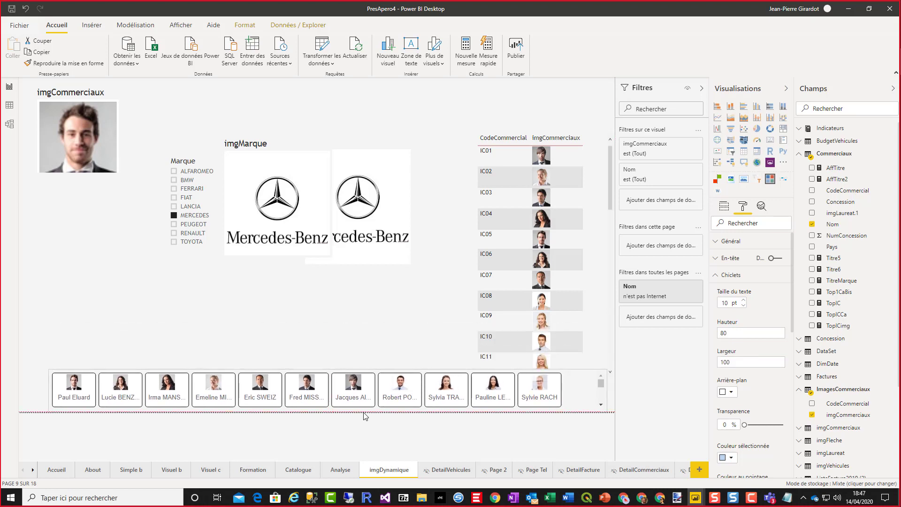
Set the Chiclet Slicer's selected-item colour (Couleur sélectionnée) to the theme's green.
{"action": "left_click", "coordinate": [578, 404]}
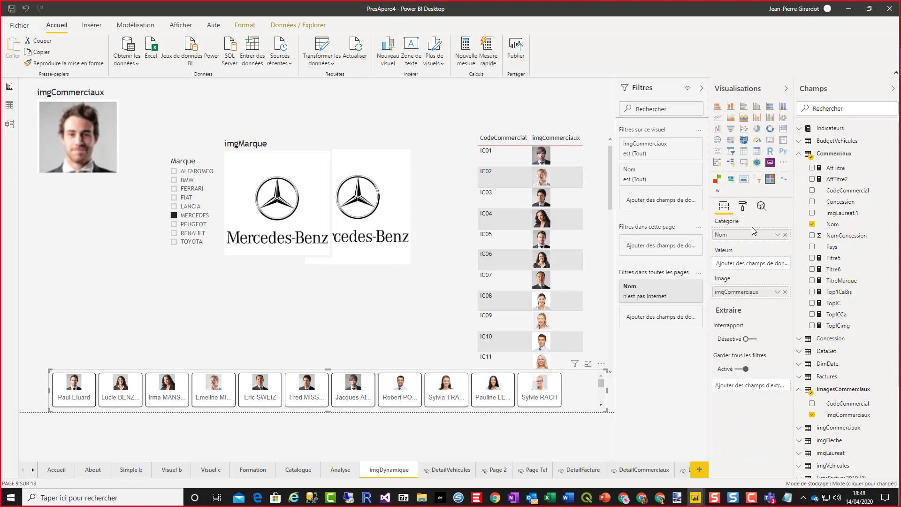
{"action": "left_click", "coordinate": [742, 205]}
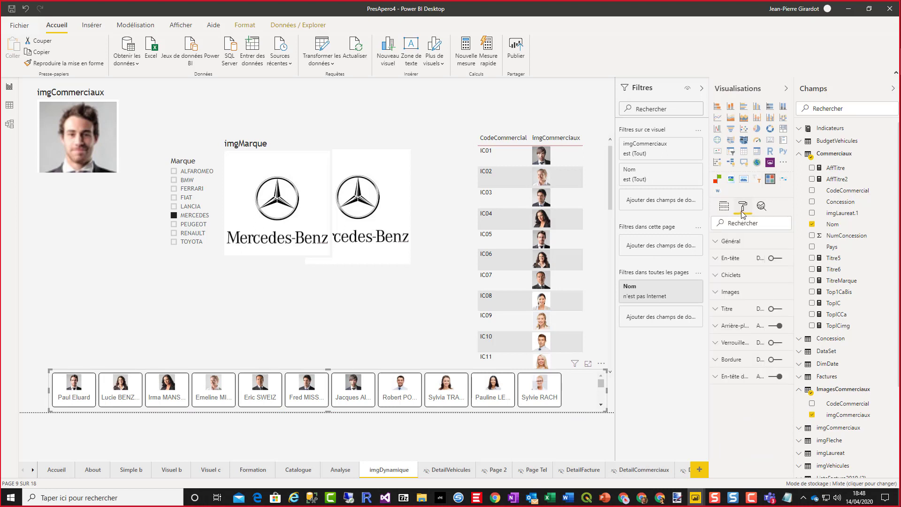
{"action": "left_click", "coordinate": [717, 276]}
{"action": "scroll", "coordinate": [787, 408], "scroll_direction": "down", "scroll_amount": 3}
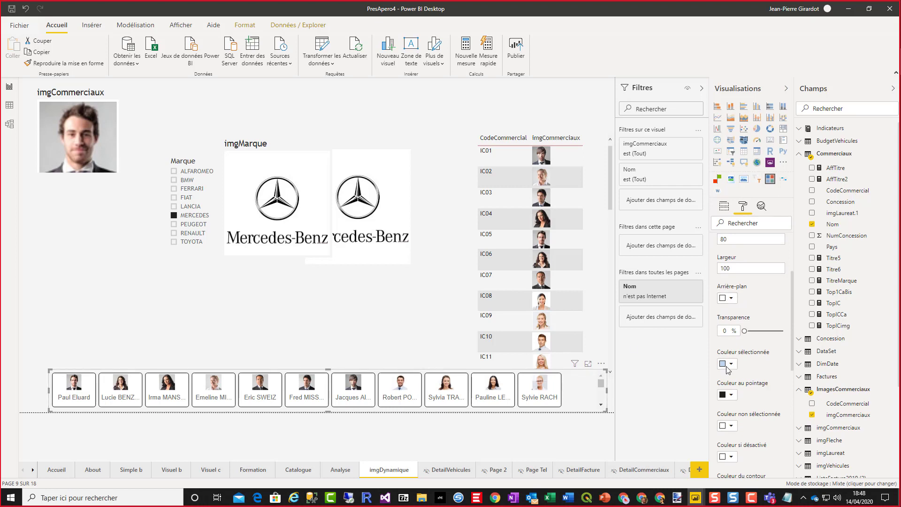
{"action": "left_click", "coordinate": [732, 364]}
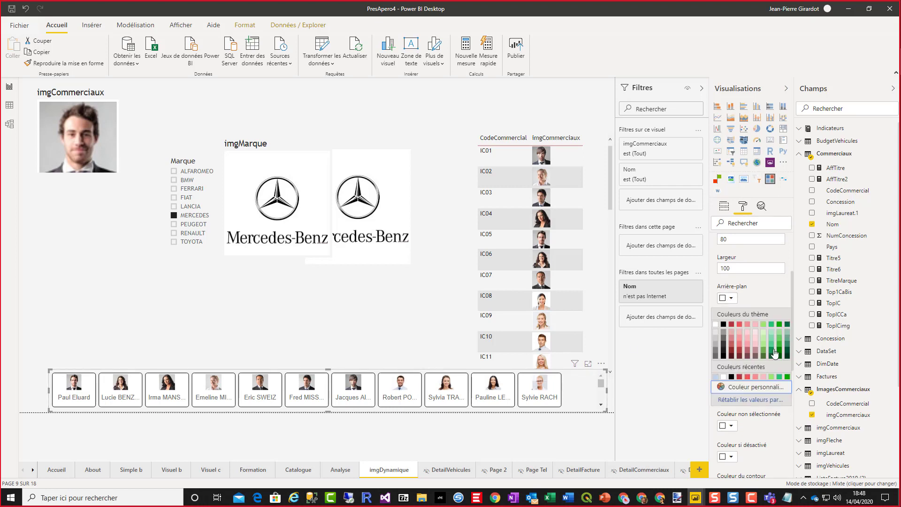
{"action": "left_click", "coordinate": [771, 327]}
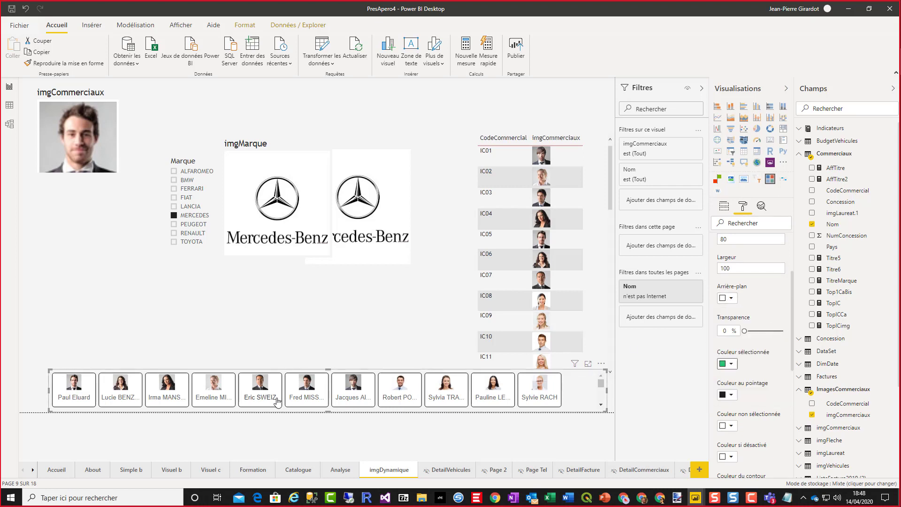
Set the Chiclet Slicer's outline style (Style du contour) to Carré and its padding (Remplissage) to 1.
{"action": "left_click", "coordinate": [303, 392]}
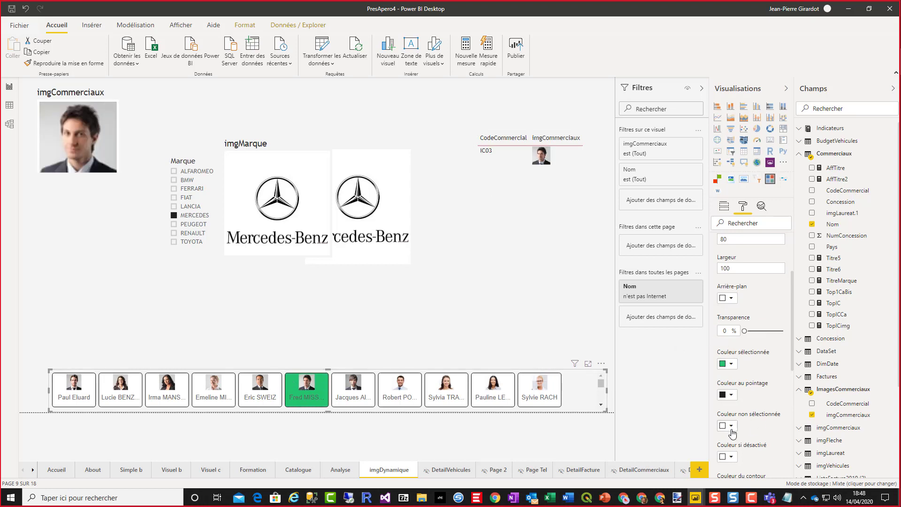
{"action": "scroll", "coordinate": [769, 431], "scroll_direction": "down", "scroll_amount": 1}
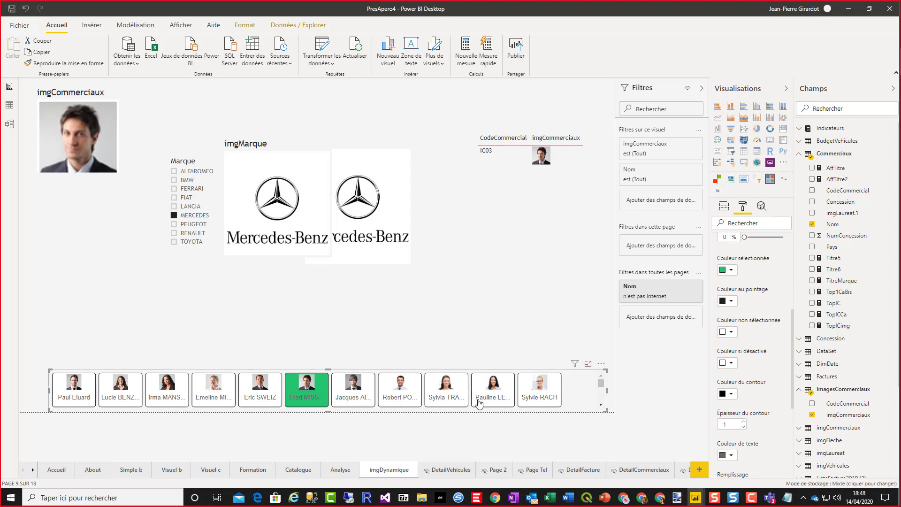
{"action": "left_click", "coordinate": [744, 422]}
{"action": "scroll", "coordinate": [757, 428], "scroll_direction": "down", "scroll_amount": 3}
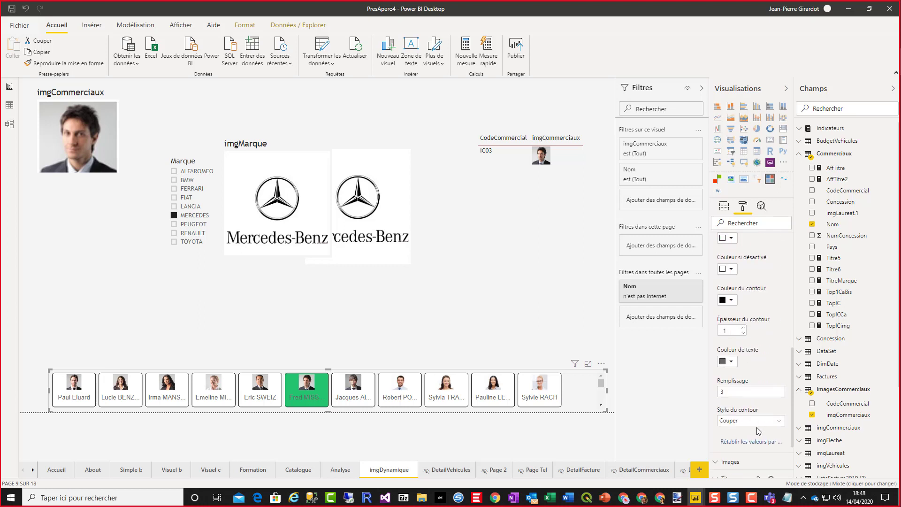
{"action": "scroll", "coordinate": [756, 427], "scroll_direction": "down", "scroll_amount": 2}
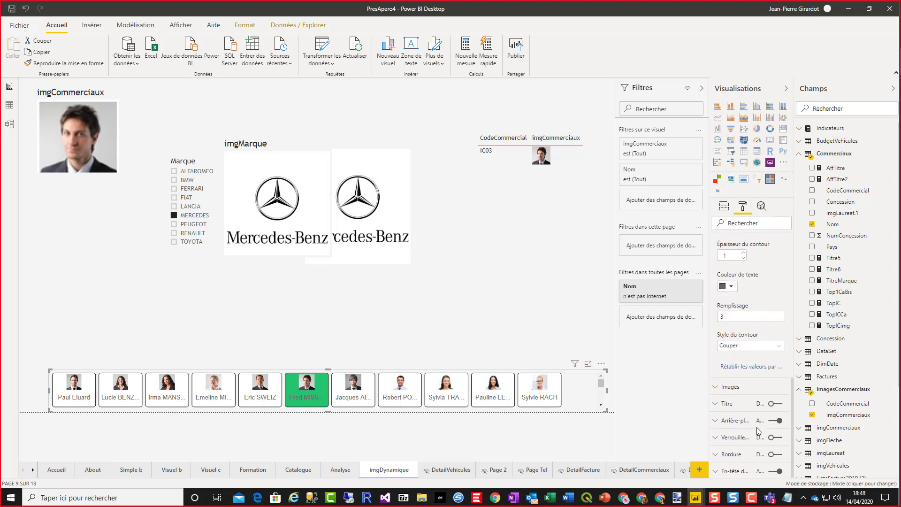
{"action": "left_click", "coordinate": [781, 347]}
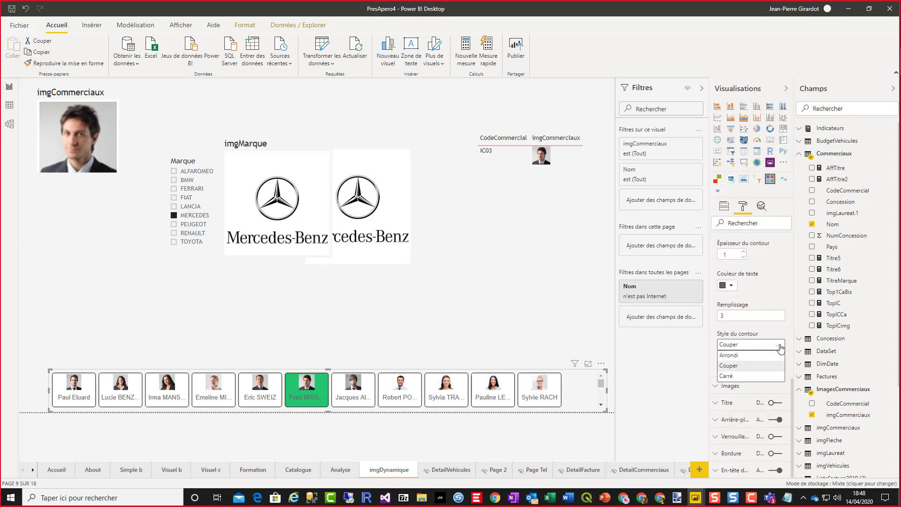
{"action": "left_click", "coordinate": [740, 377]}
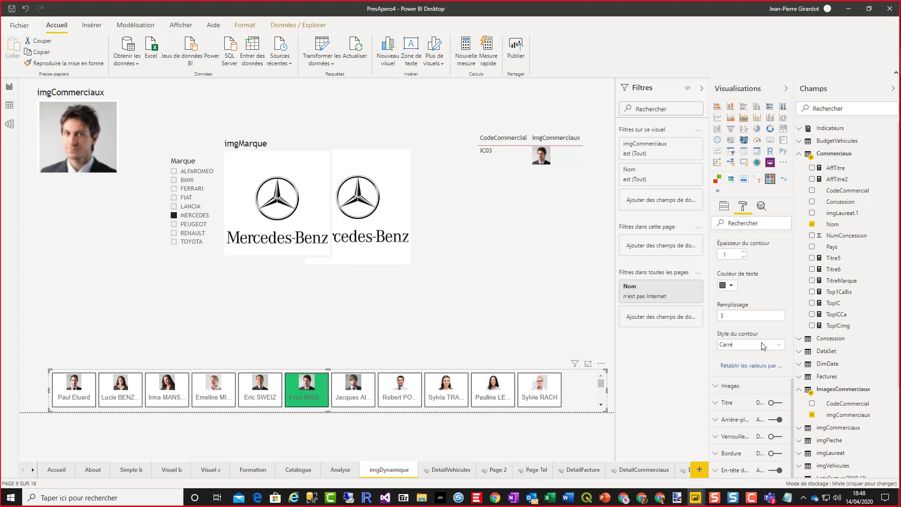
{"action": "left_click", "coordinate": [725, 315]}
{"action": "type", "text": "1"}
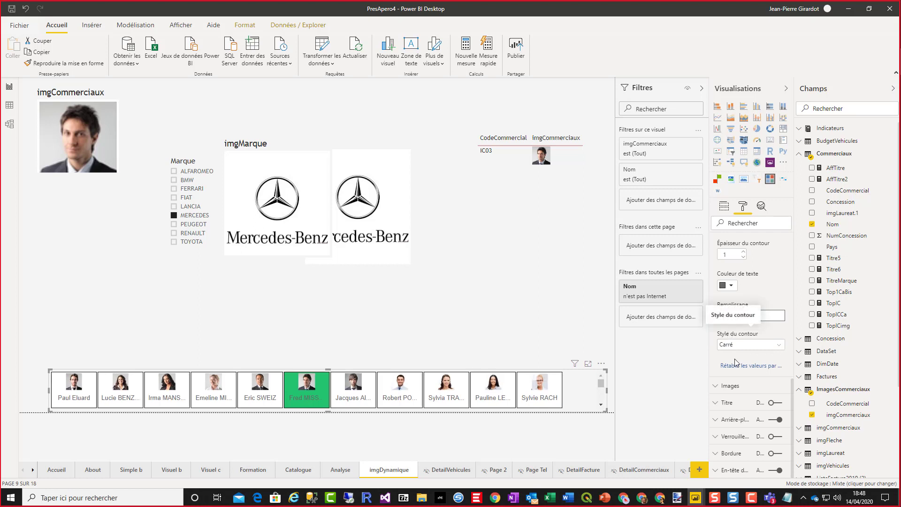
Test the chiclets' image split (Image fractionnée) at 30 and 80, and set it to 100.
{"action": "left_click", "coordinate": [716, 386]}
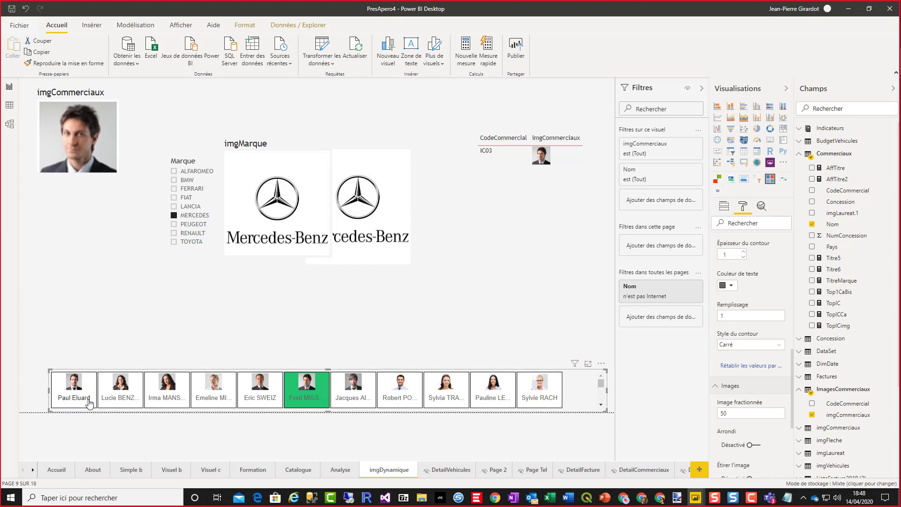
{"action": "left_click", "coordinate": [736, 417]}
{"action": "key", "text": "Return"}
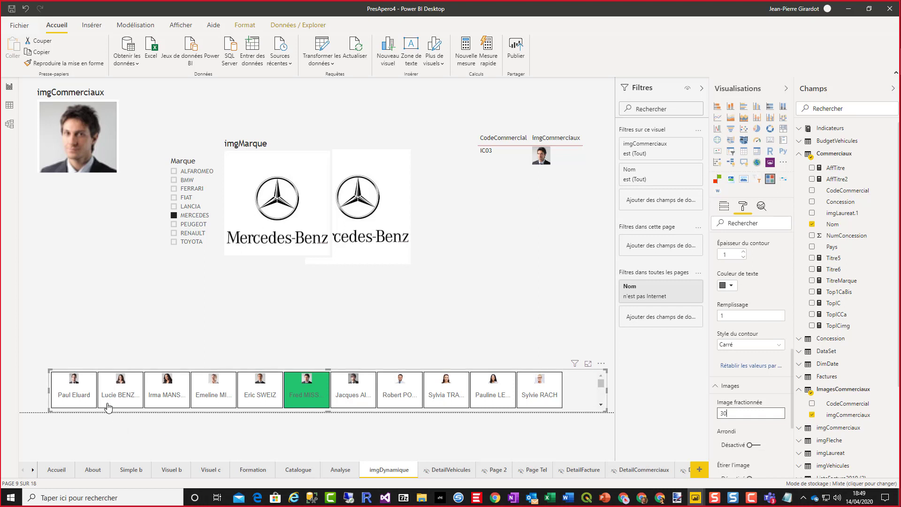
{"action": "left_click_drag", "start_coordinate": [733, 416], "coordinate": [713, 417]}
{"action": "key", "text": "Return"}
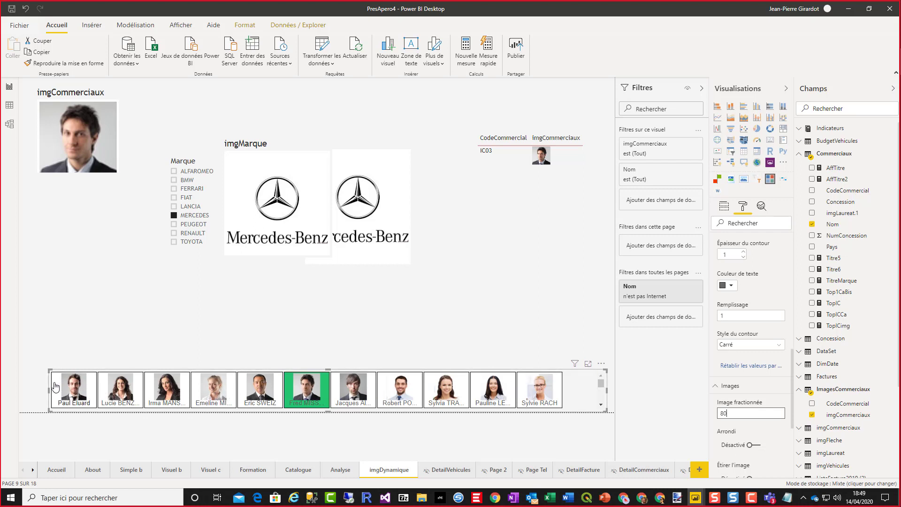
{"action": "left_click_drag", "start_coordinate": [737, 415], "coordinate": [708, 416]}
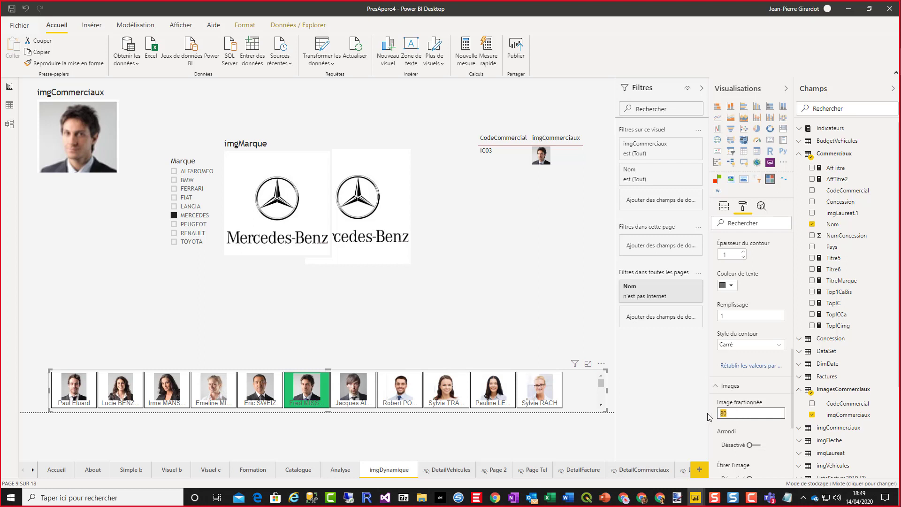
{"action": "type", "text": "100"}
{"action": "key", "text": "Return"}
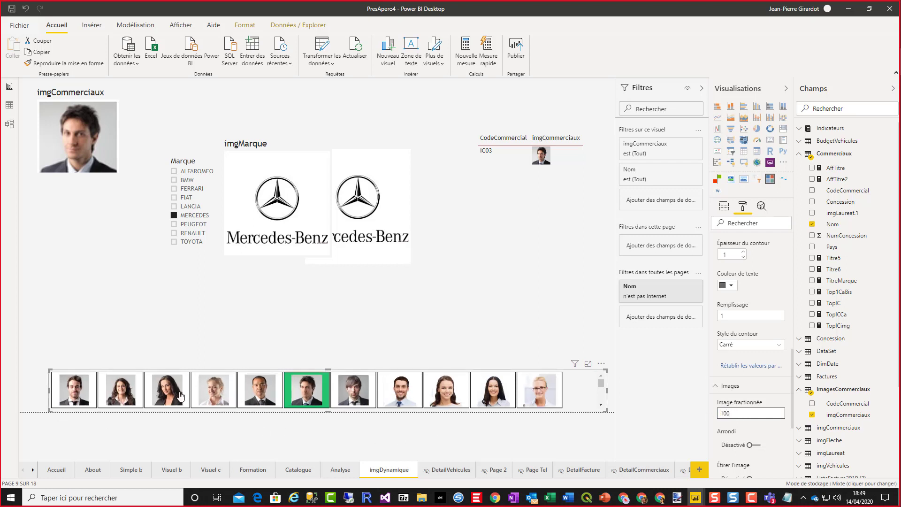
Filter the page by the second and third photos in turn, and add the fifth photo to the selection.
{"action": "left_click", "coordinate": [121, 398]}
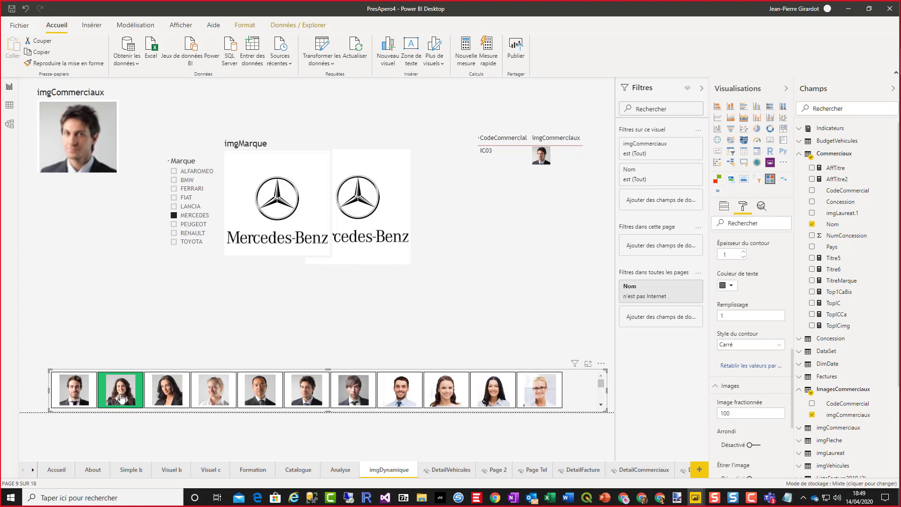
{"action": "left_click", "coordinate": [167, 397]}
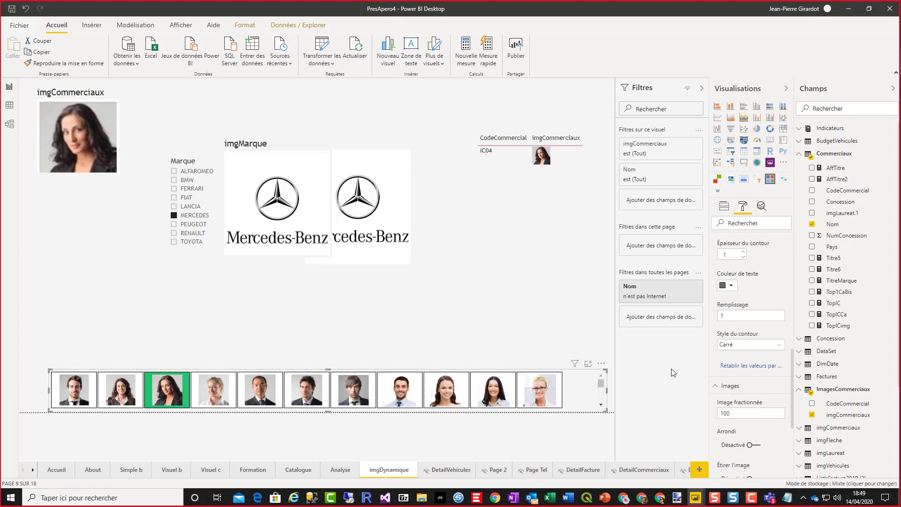
{"action": "left_click", "coordinate": [262, 392], "text": "ctrl"}
Test a combined selection of the seventh, fifth and third photos, and reduce it to the seventh photo only.
{"action": "left_click", "coordinate": [357, 389]}
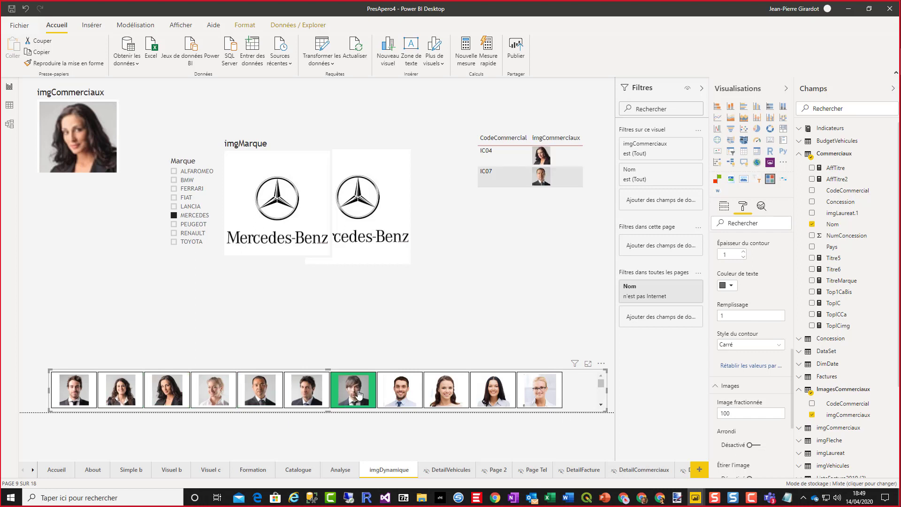
{"action": "left_click", "coordinate": [248, 401], "text": "ctrl"}
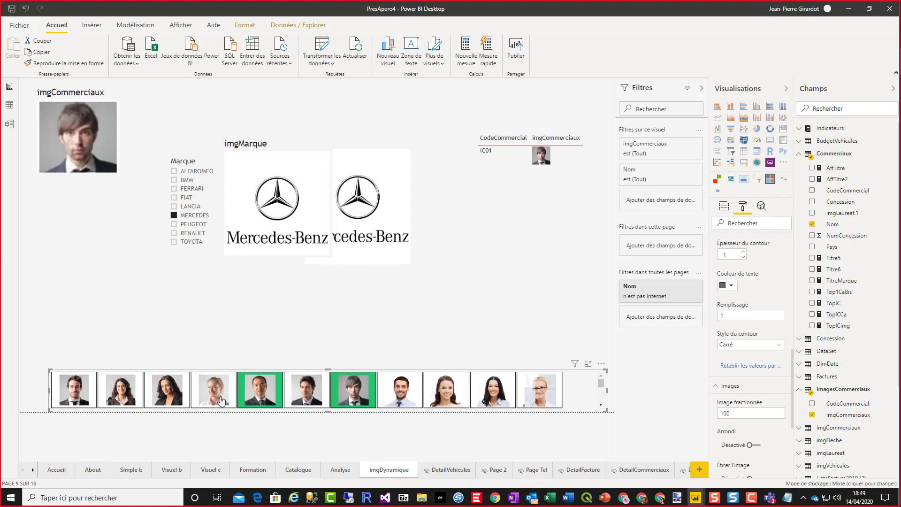
{"action": "left_click", "coordinate": [168, 396], "text": "ctrl"}
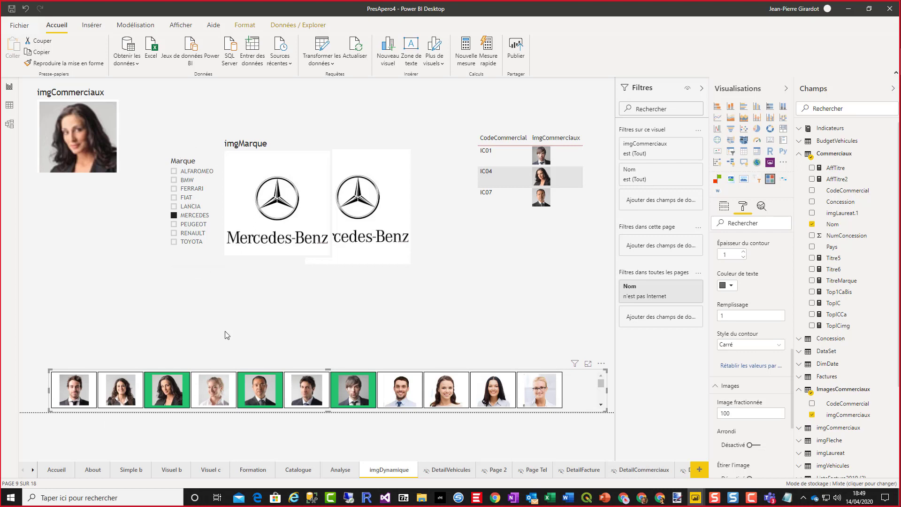
{"action": "left_click", "coordinate": [159, 398], "text": "ctrl"}
{"action": "left_click", "coordinate": [246, 401], "text": "ctrl"}
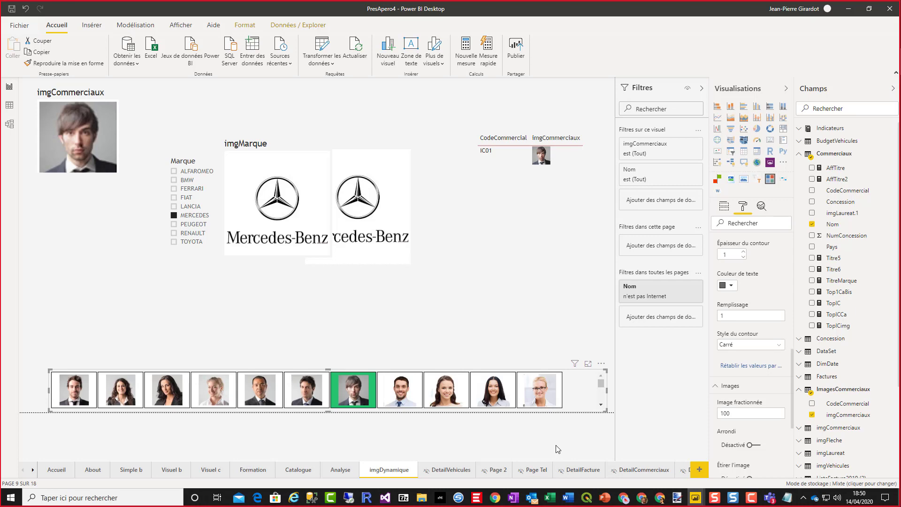
Switch to the IntegrerVideoCinema report and view the Film table's AfficheUrl column in the data view.
{"action": "mouse_move", "coordinate": [696, 501]}
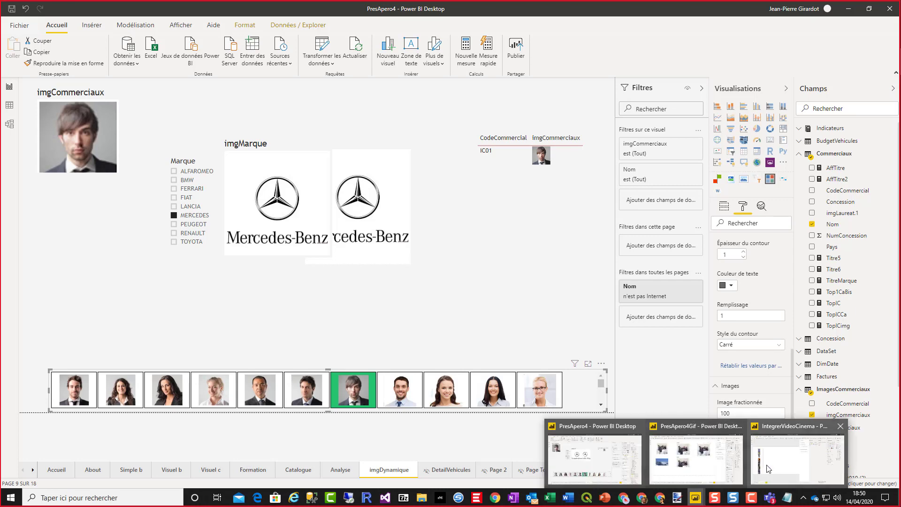
{"action": "left_click", "coordinate": [788, 464]}
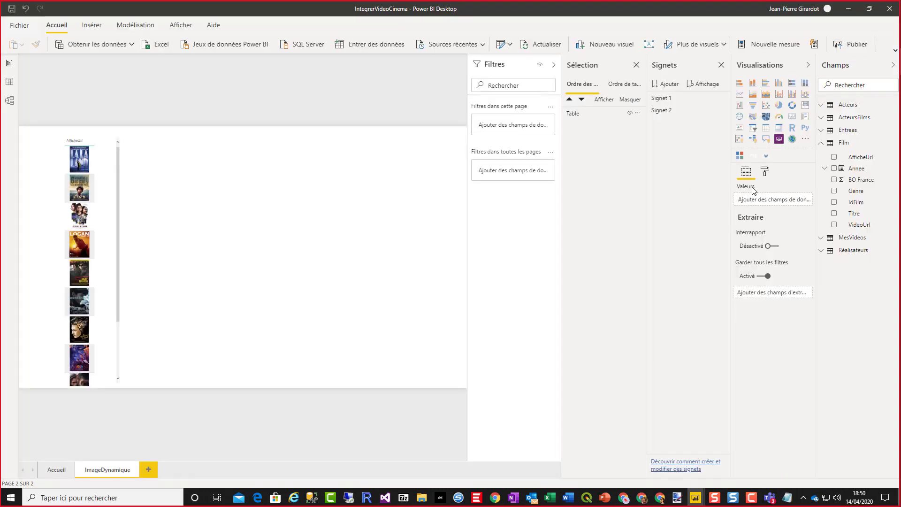
{"action": "left_click", "coordinate": [852, 122]}
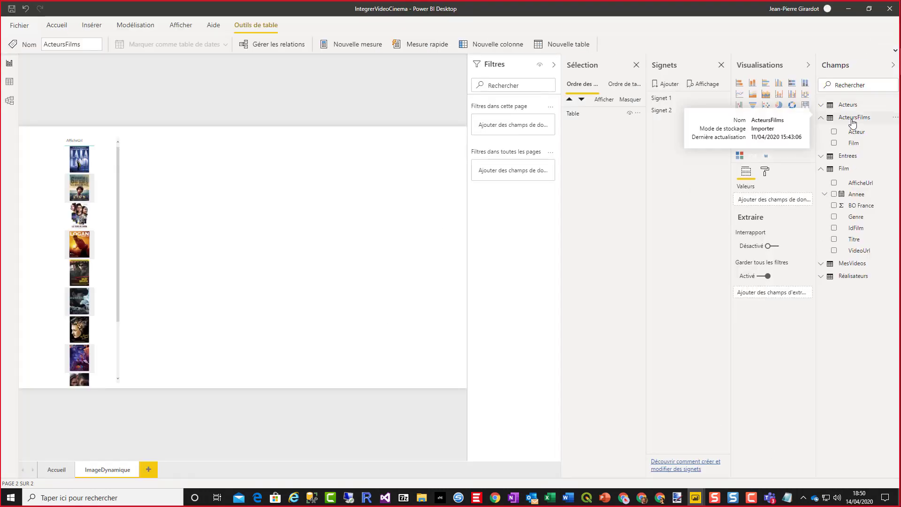
{"action": "left_click", "coordinate": [9, 81]}
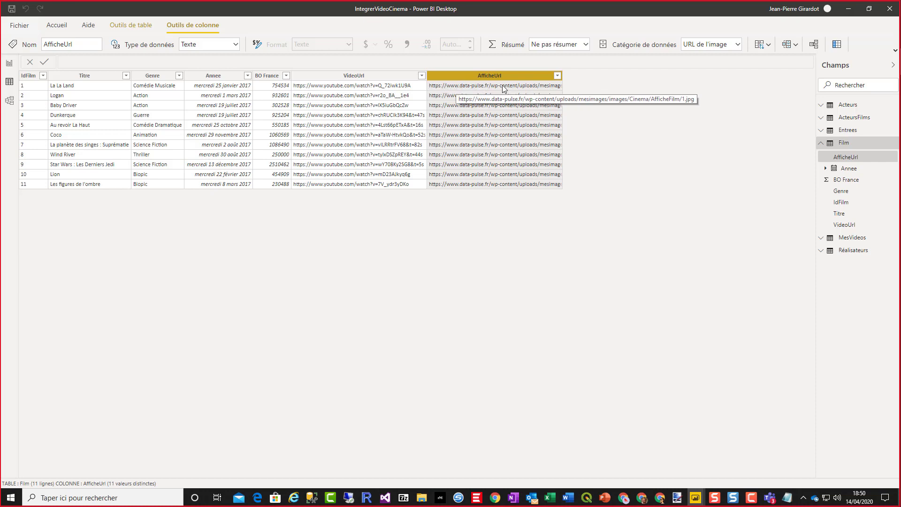
Open the Film query in Power Query and examine the poster URL in the Personnalisée ajoutée step's formula.
{"action": "left_click", "coordinate": [58, 27]}
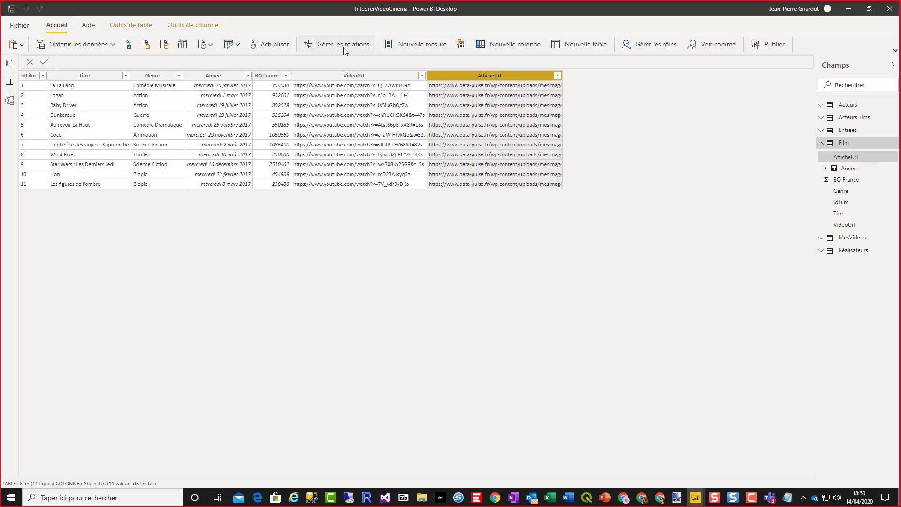
{"action": "left_click", "coordinate": [229, 44]}
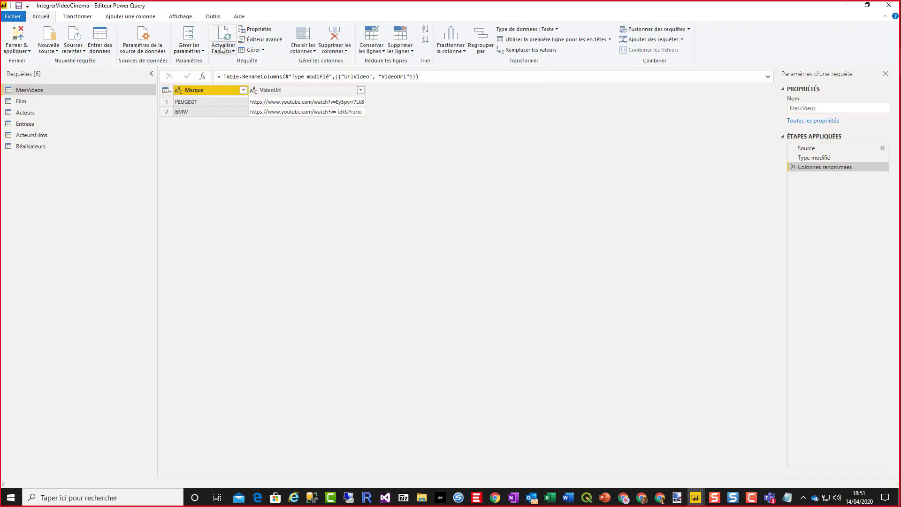
{"action": "left_click", "coordinate": [34, 102]}
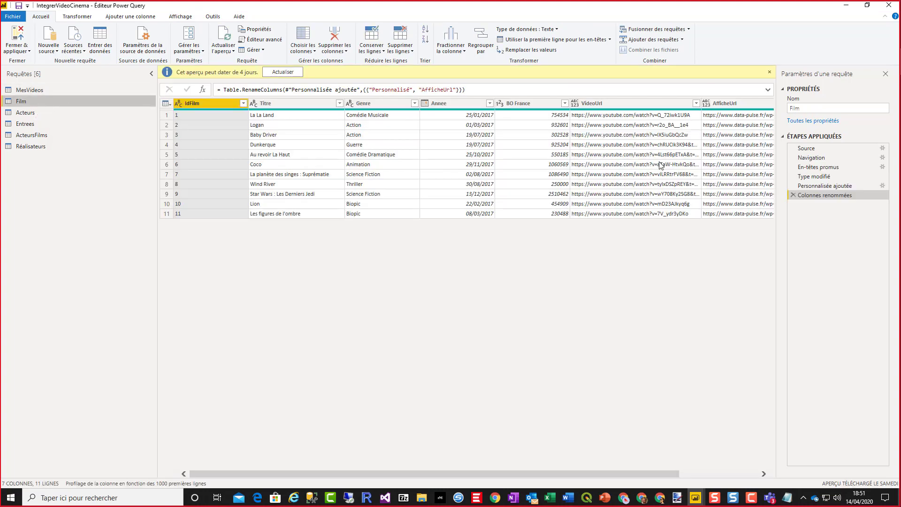
{"action": "left_click", "coordinate": [829, 186]}
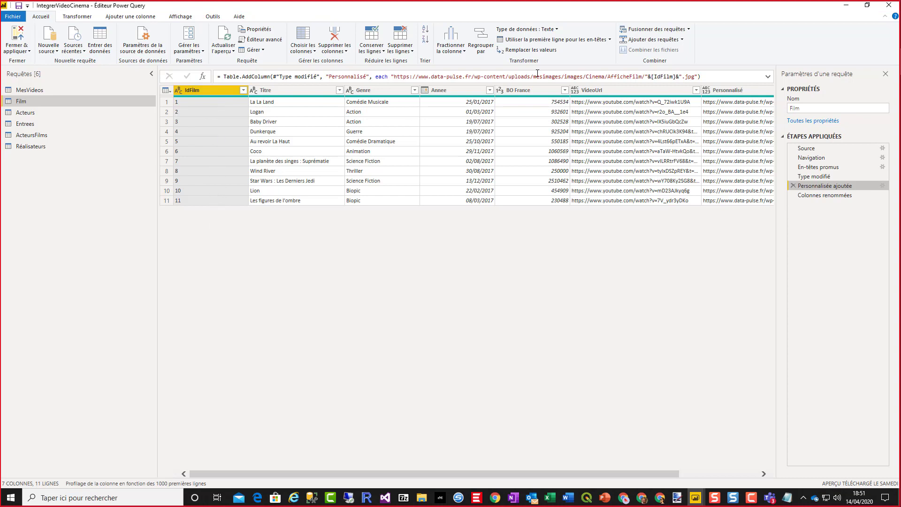
{"action": "left_click", "coordinate": [394, 76]}
{"action": "key", "text": "shift+Home"}
{"action": "left_click", "coordinate": [645, 76], "text": "shift"}
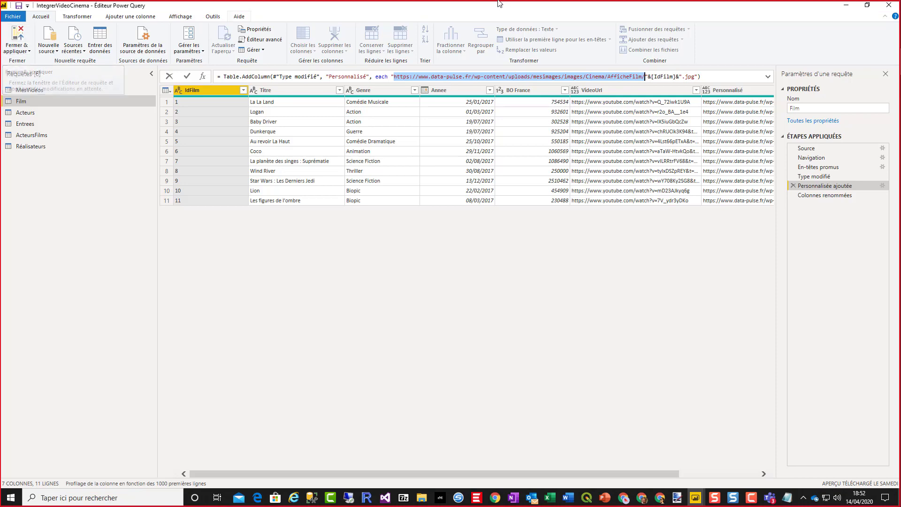
Return to the ImageDynamique report page and review the data category options of the Film table's AfficheUrl field.
{"action": "left_click", "coordinate": [846, 6]}
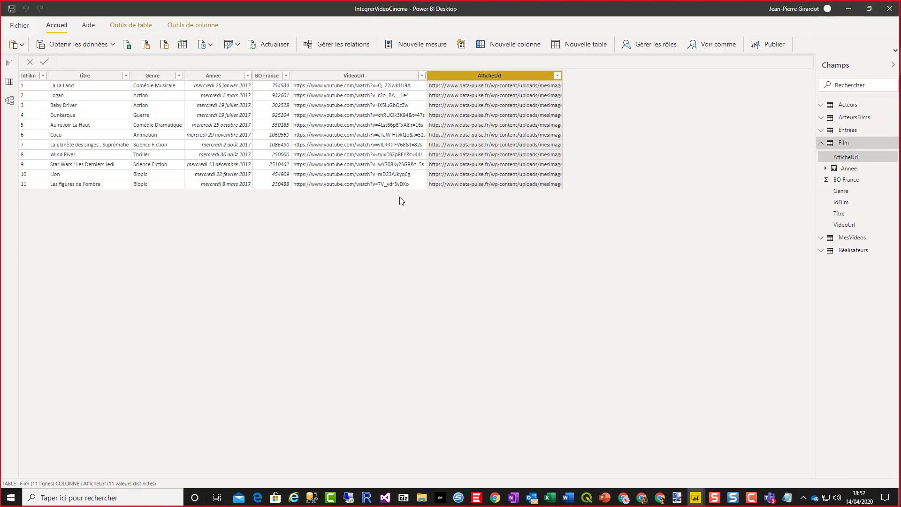
{"action": "left_click", "coordinate": [9, 65]}
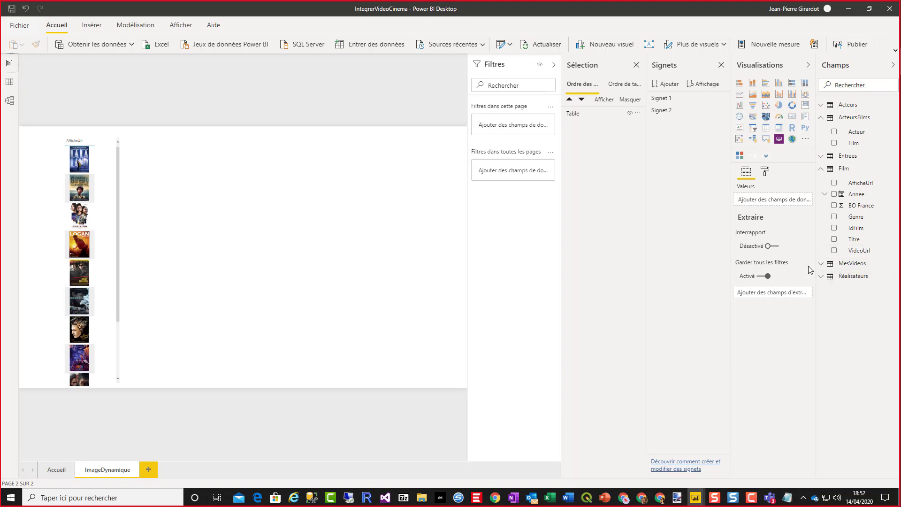
{"action": "left_click", "coordinate": [862, 184]}
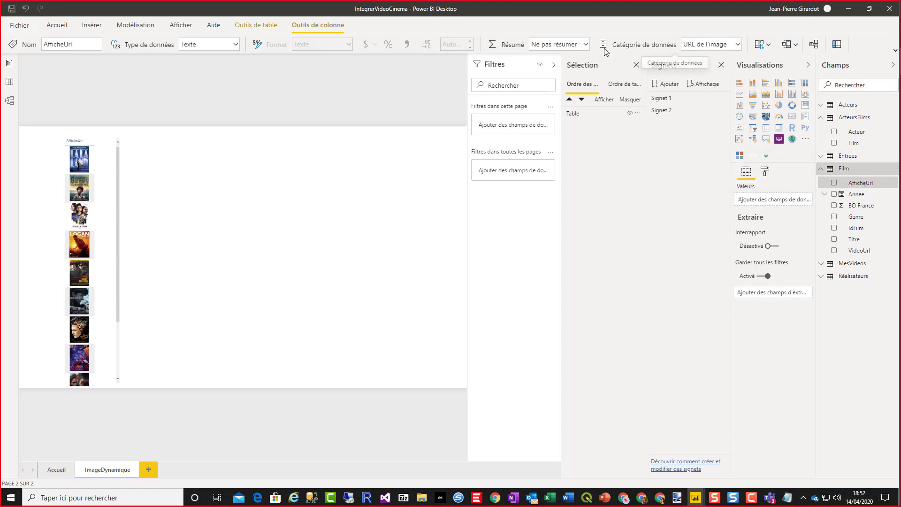
{"action": "left_click", "coordinate": [738, 45]}
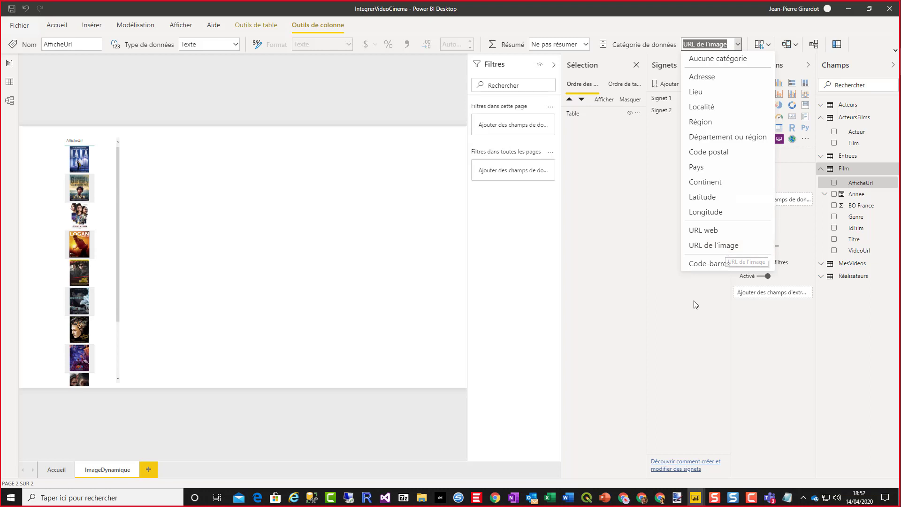
{"action": "left_click", "coordinate": [133, 243]}
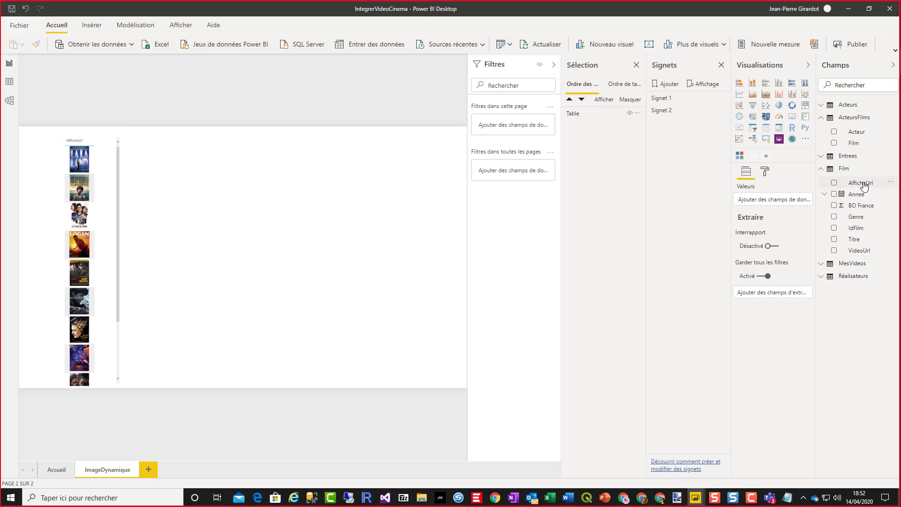
Add a second visual of the Film table's AfficheUrl field and import the Image by CloudScope visual from the marketplace.
{"action": "left_click_drag", "start_coordinate": [860, 182], "coordinate": [334, 171]}
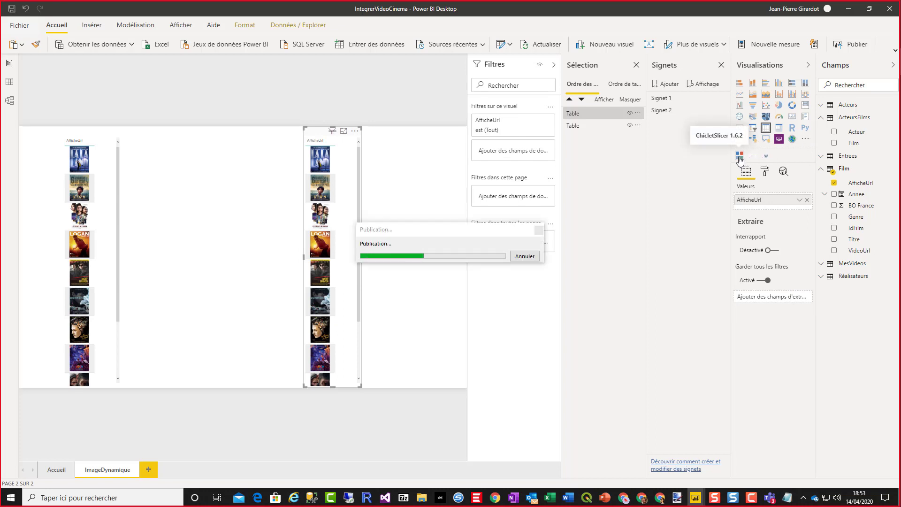
{"action": "left_click", "coordinate": [807, 139]}
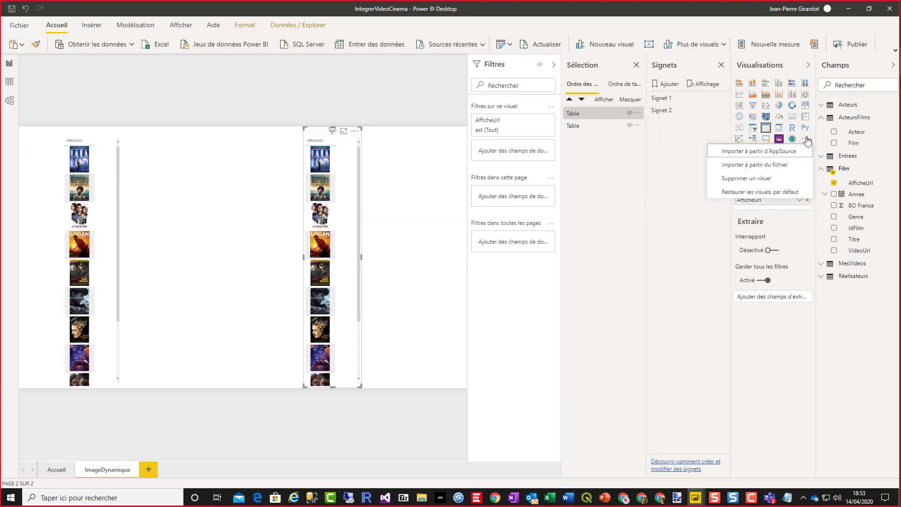
{"action": "left_click", "coordinate": [769, 156]}
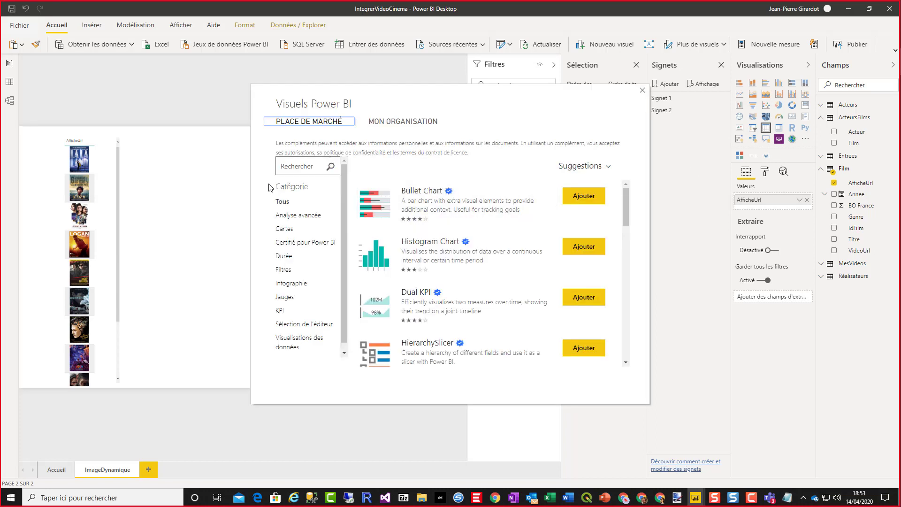
{"action": "left_click", "coordinate": [298, 166]}
{"action": "type", "text": "cloud"}
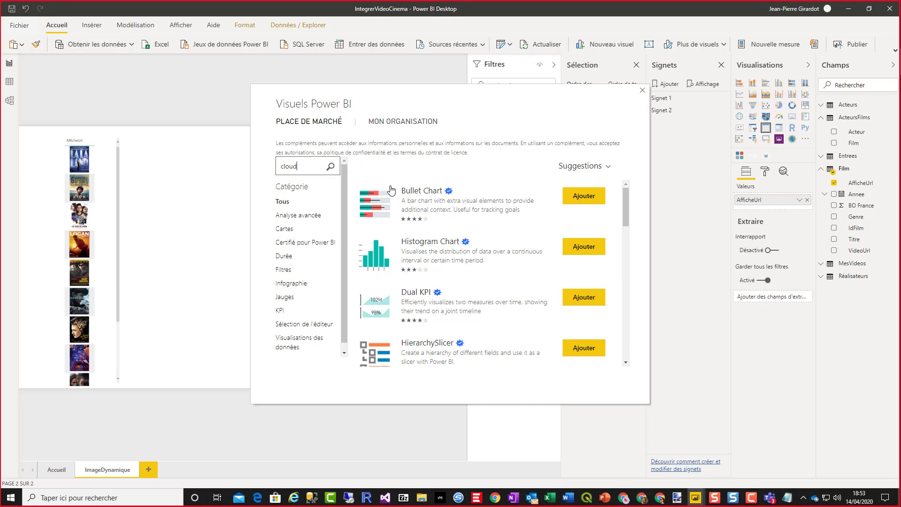
{"action": "left_click", "coordinate": [331, 167]}
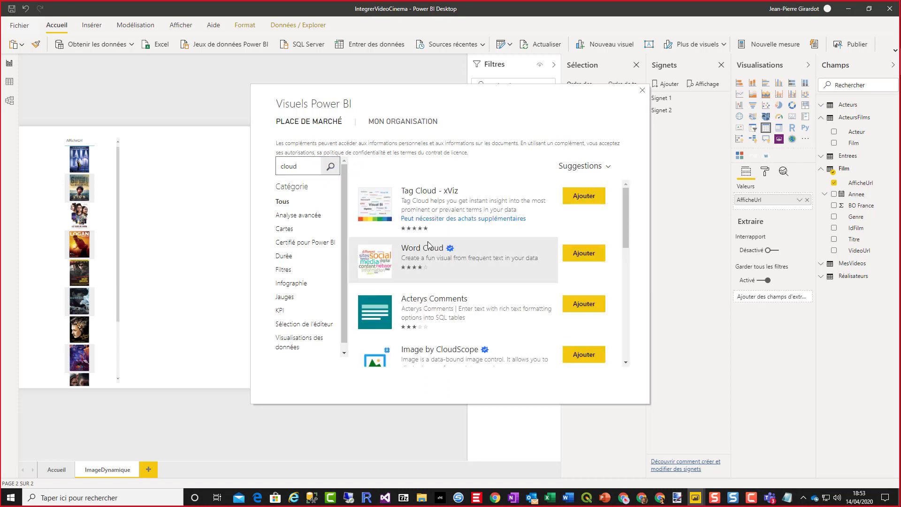
{"action": "scroll", "coordinate": [427, 242], "scroll_direction": "down", "scroll_amount": 5}
{"action": "left_click", "coordinate": [432, 228]}
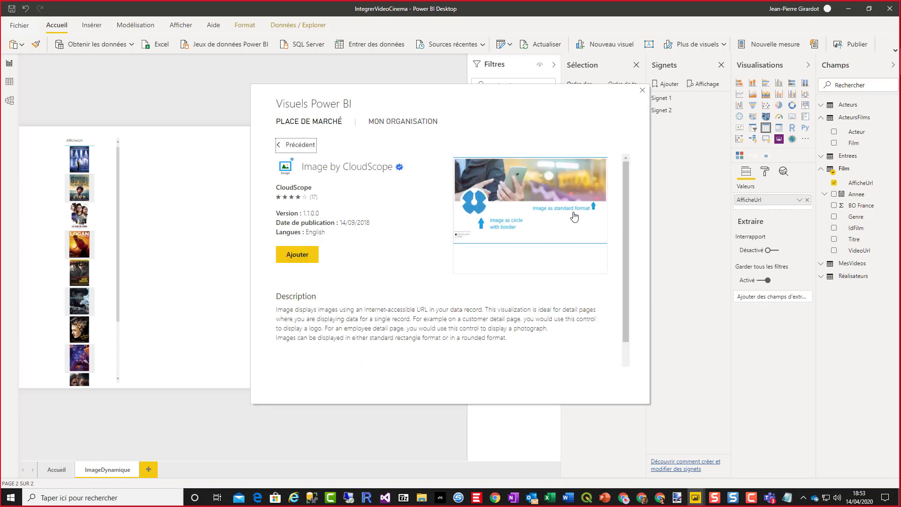
{"action": "left_click", "coordinate": [304, 255]}
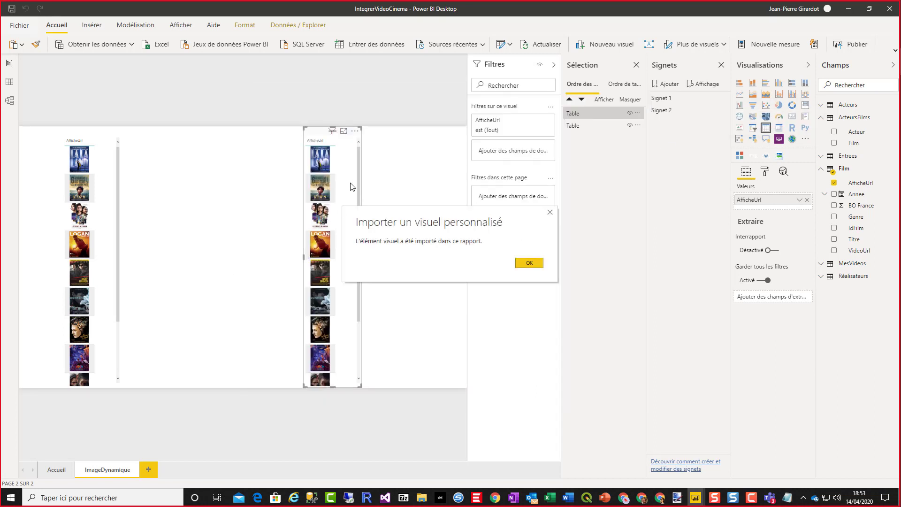
{"action": "left_click", "coordinate": [528, 263]}
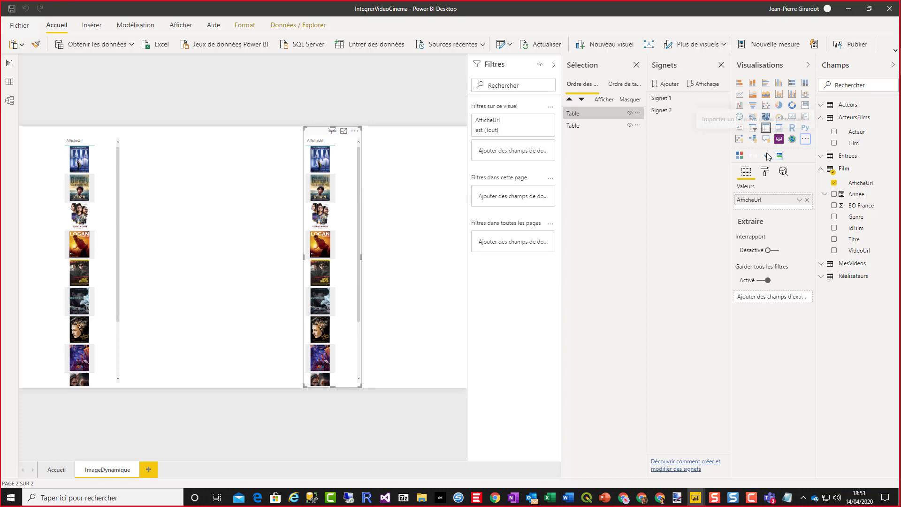
Convert the second AfficheUrl table to the Image visual, make it wider and shorter, and test it with the second and third posters.
{"action": "left_click", "coordinate": [780, 156]}
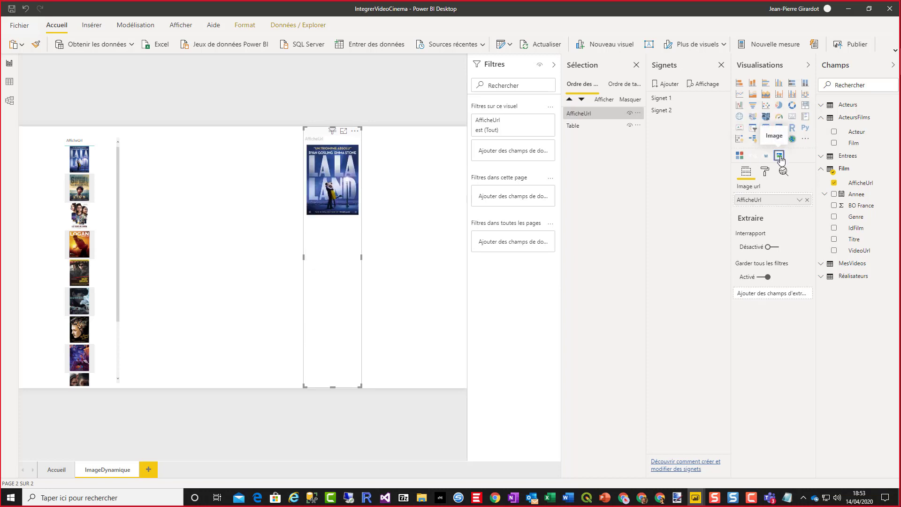
{"action": "left_click", "coordinate": [83, 186]}
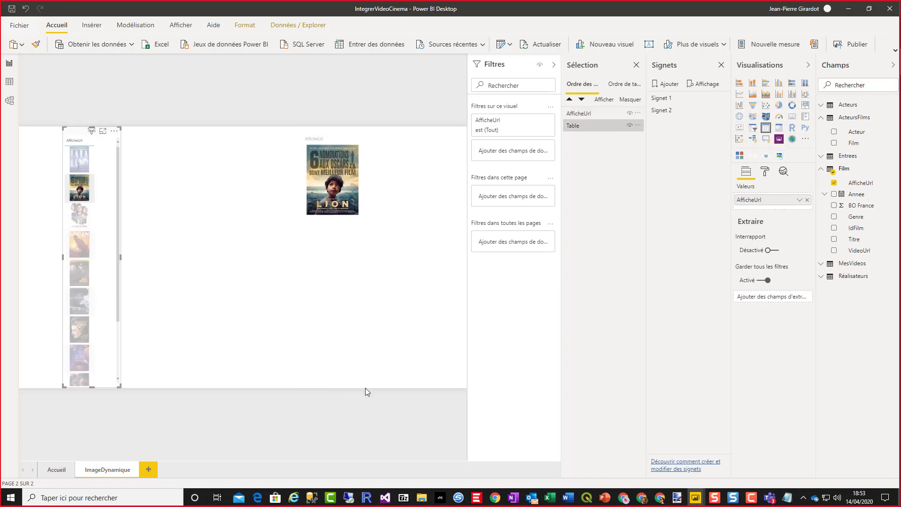
{"action": "left_click_drag", "start_coordinate": [360, 385], "coordinate": [404, 269]}
{"action": "left_click", "coordinate": [81, 214]}
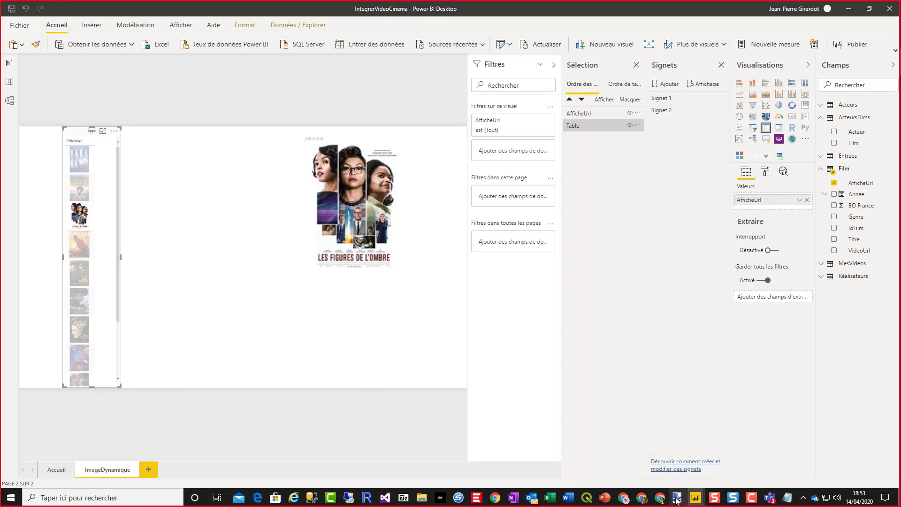
Switch to the PresApero4 report's Analyse page and filter the dashboard to the BMW brand.
{"action": "mouse_move", "coordinate": [694, 502]}
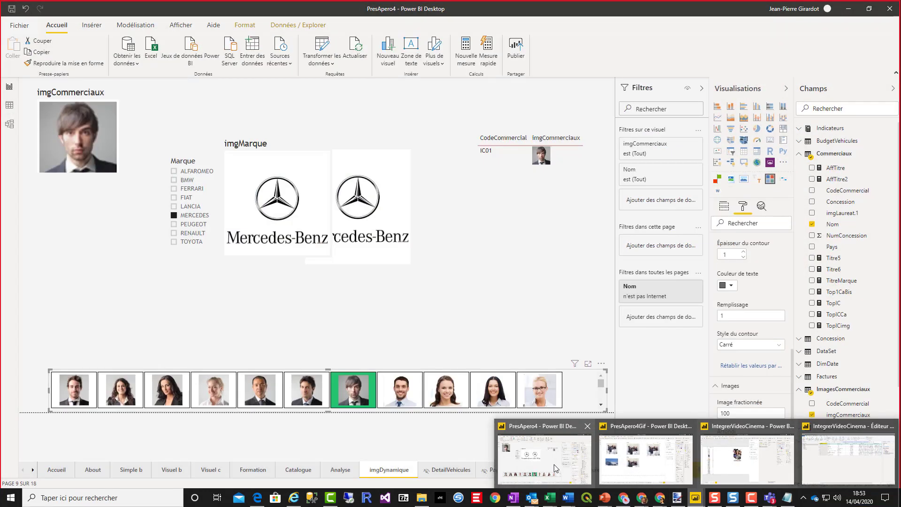
{"action": "left_click", "coordinate": [560, 469]}
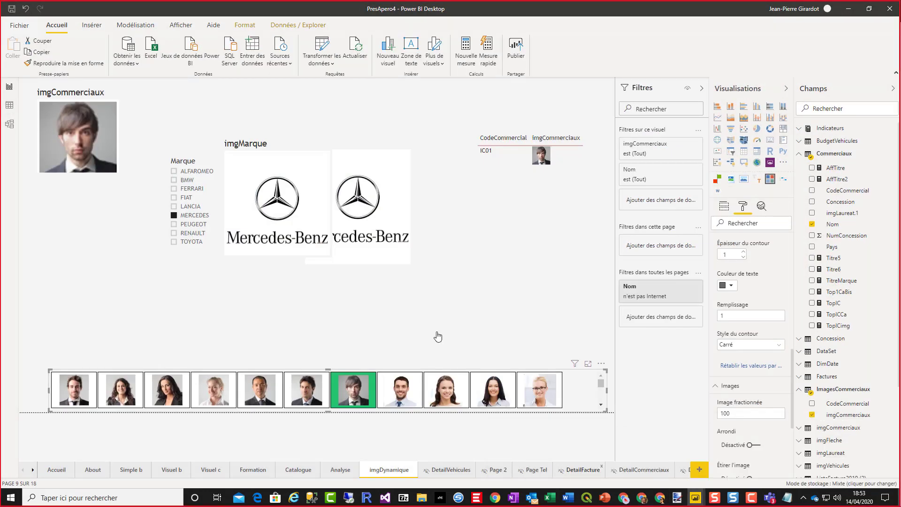
{"action": "left_click", "coordinate": [343, 470]}
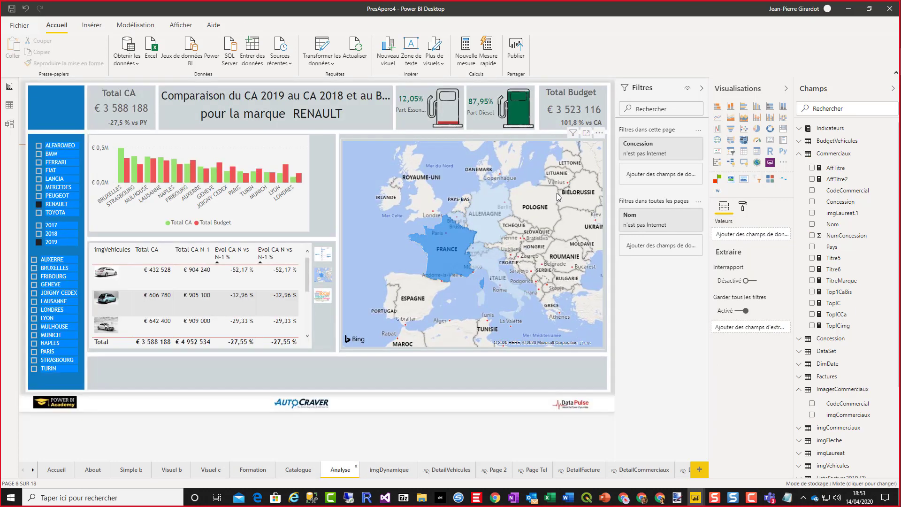
{"action": "left_click", "coordinate": [552, 123]}
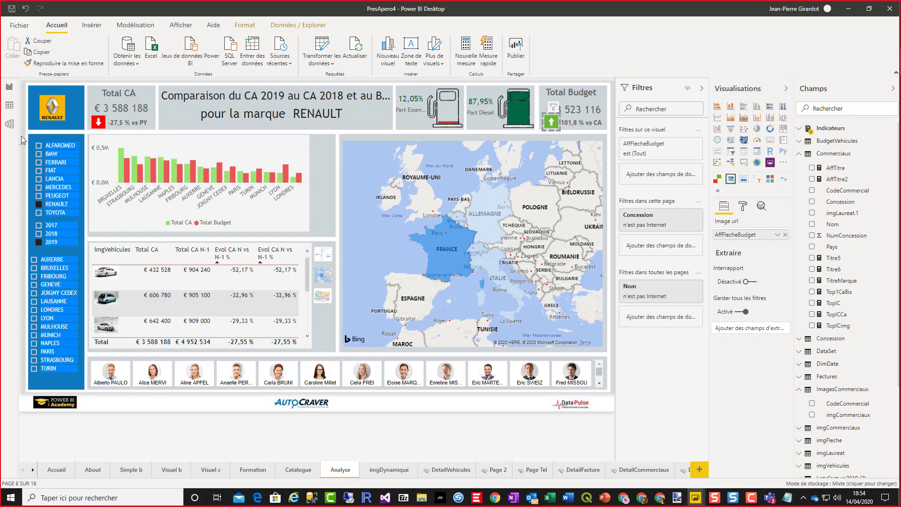
{"action": "left_click", "coordinate": [39, 154]}
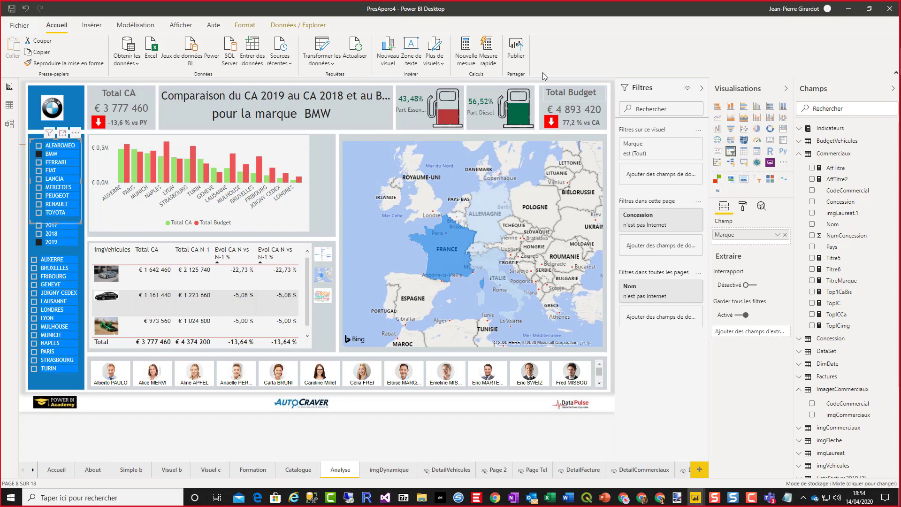
Find the AffFlecheBudget measure behind the Total Budget arrow image and examine its formula.
{"action": "left_click", "coordinate": [553, 123]}
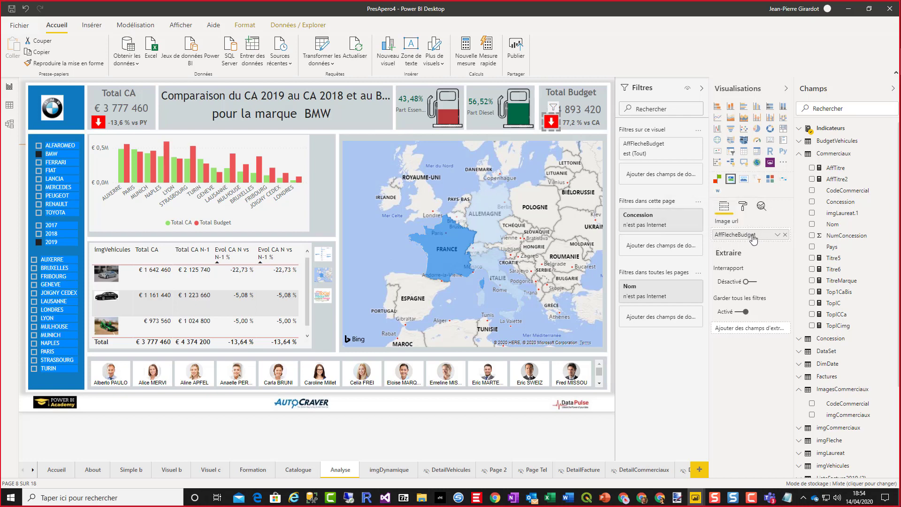
{"action": "left_click", "coordinate": [838, 107]}
{"action": "type", "text": "aff"}
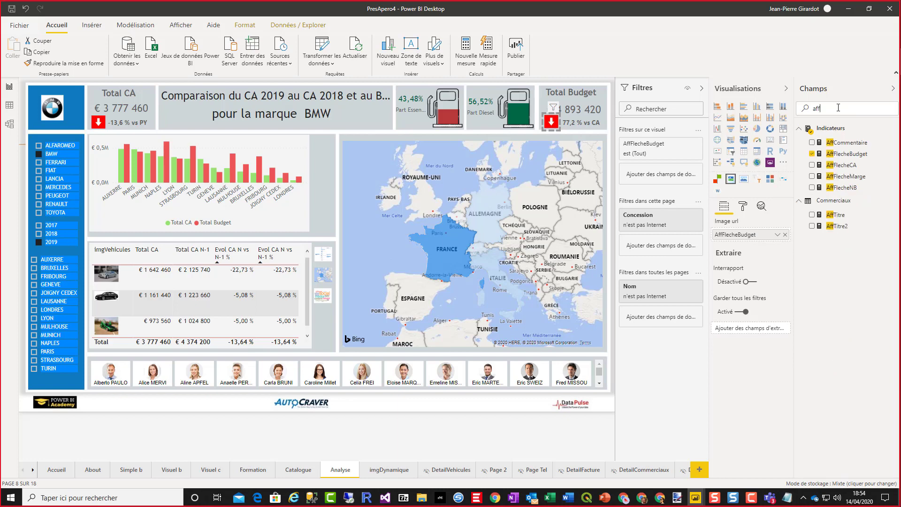
{"action": "left_click", "coordinate": [848, 155]}
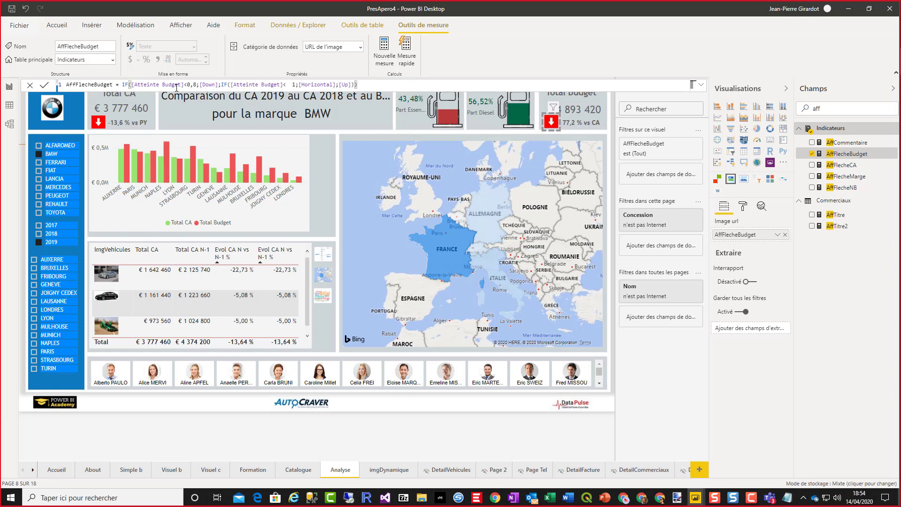
Search the fields for "atte" and examine the Atteinte Budget measure's formula.
{"action": "double_click", "coordinate": [824, 110]}
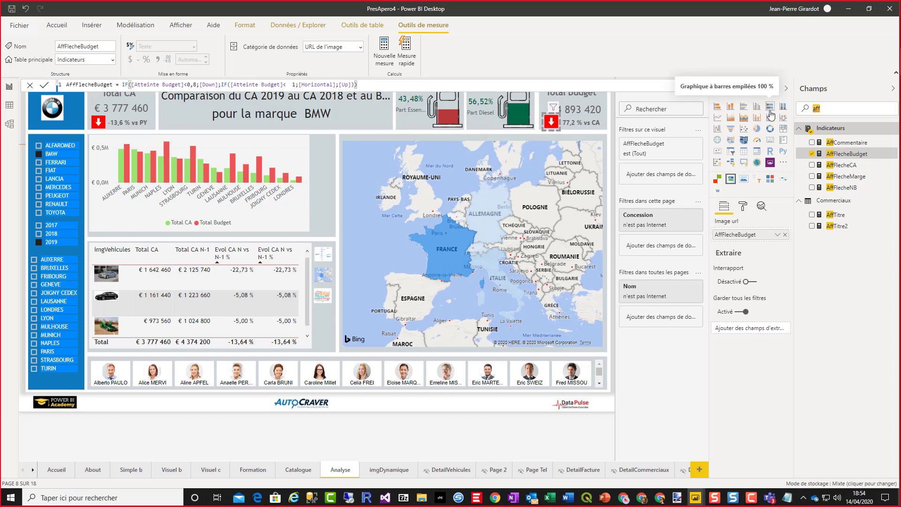
{"action": "type", "text": "atte"}
{"action": "left_click", "coordinate": [842, 144]}
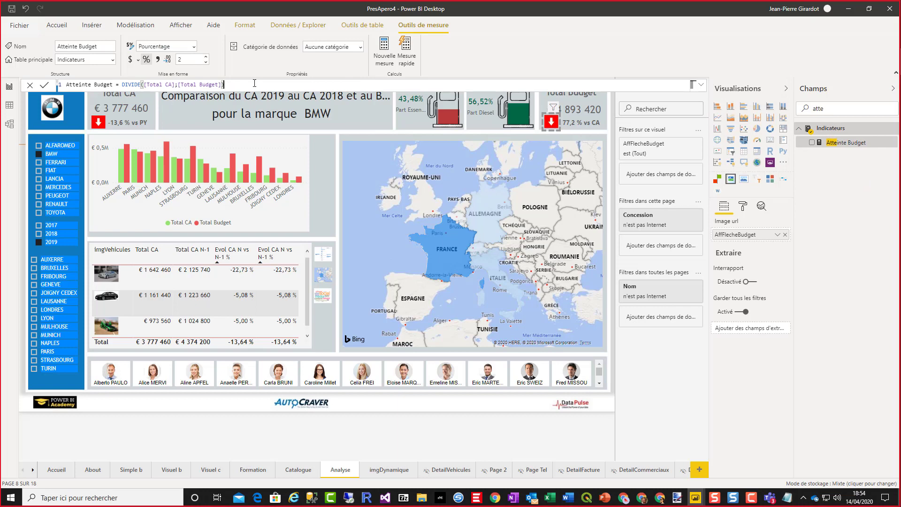
{"action": "scroll", "coordinate": [253, 84], "scroll_direction": "up", "scroll_amount": 2}
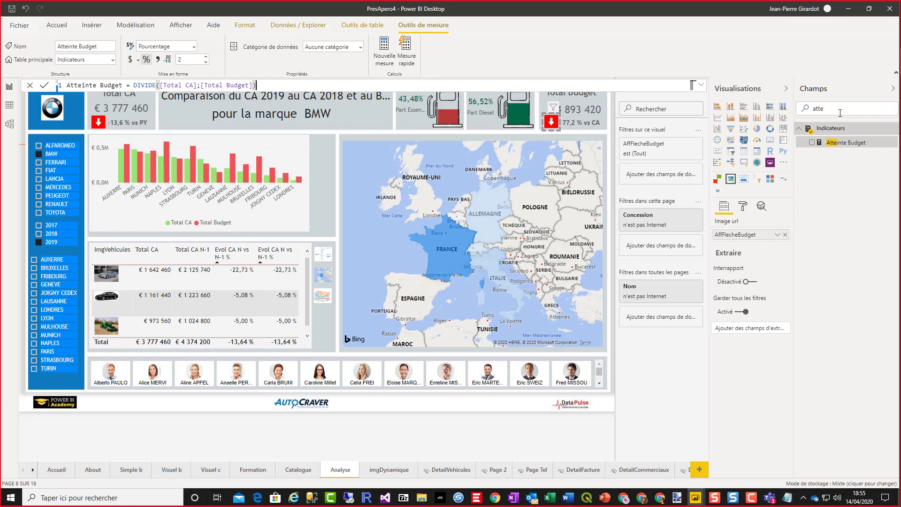
Search the fields for "aff" and review the arrow conditions in the AffFlecheBudget measure's formula.
{"action": "key", "text": "BackSpace"}
{"action": "key", "text": "BackSpace"}
{"action": "key", "text": "BackSpace"}
{"action": "type", "text": "ff"}
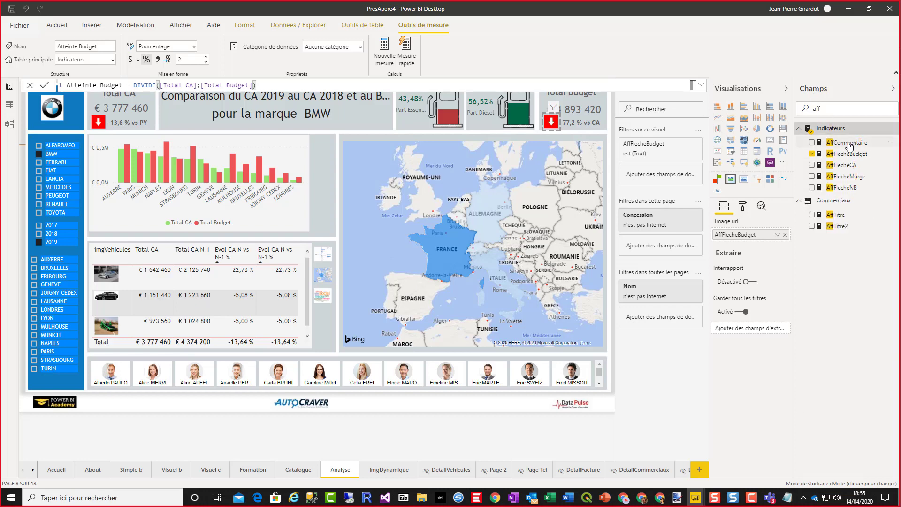
{"action": "left_click", "coordinate": [842, 157]}
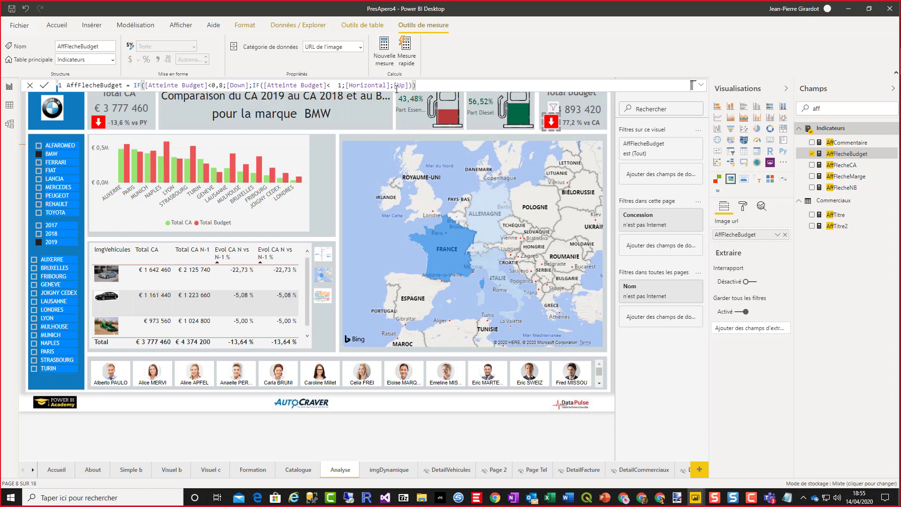
Find the Up measure and examine the FILTER on imgFleche with Sens equal to "UP" inside its MINX formula.
{"action": "left_click_drag", "start_coordinate": [825, 109], "coordinate": [797, 110]}
{"action": "type", "text": "up"}
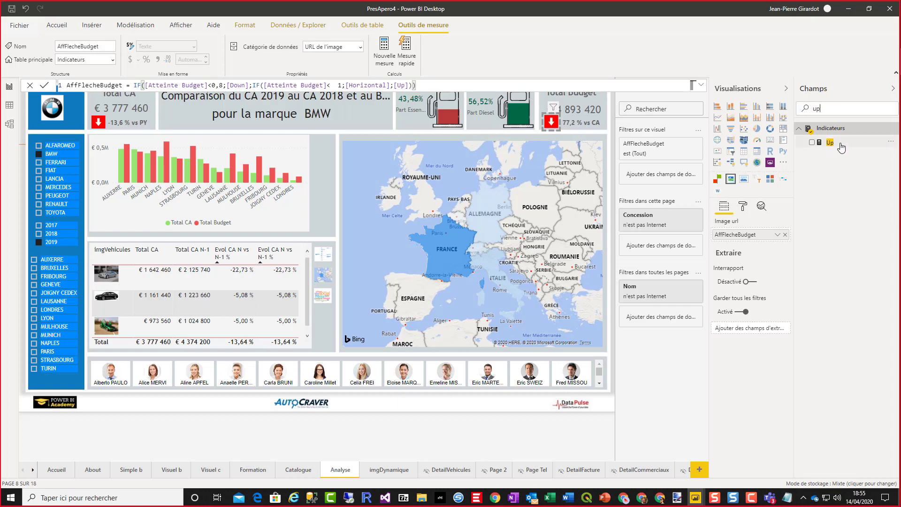
{"action": "left_click", "coordinate": [829, 142]}
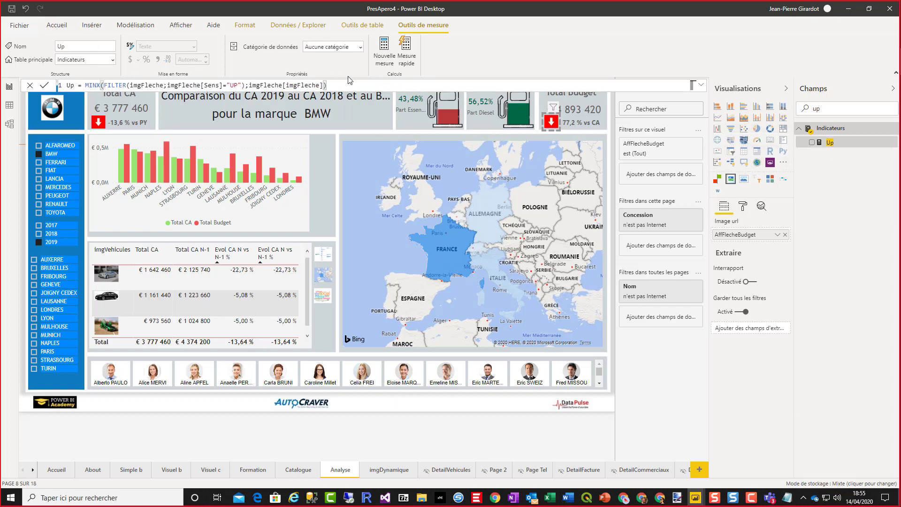
{"action": "scroll", "coordinate": [350, 86], "scroll_direction": "up", "scroll_amount": 2}
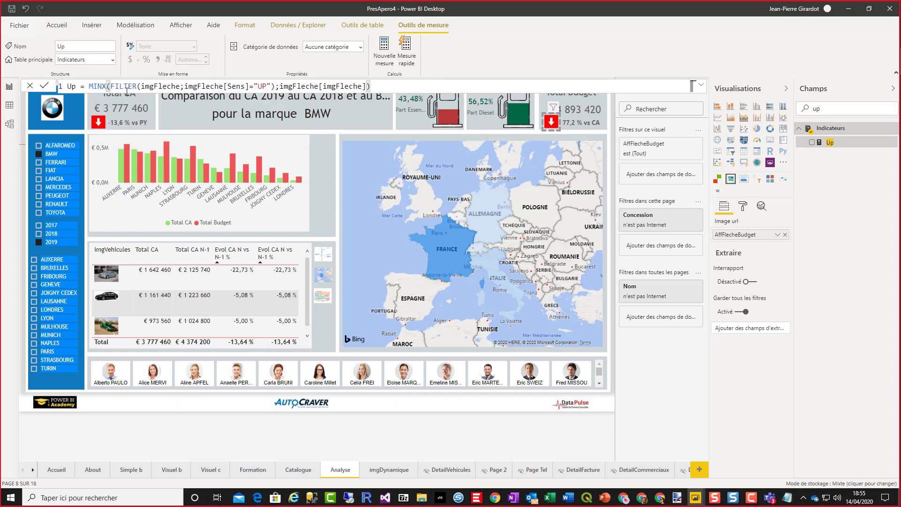
{"action": "double_click", "coordinate": [180, 86]}
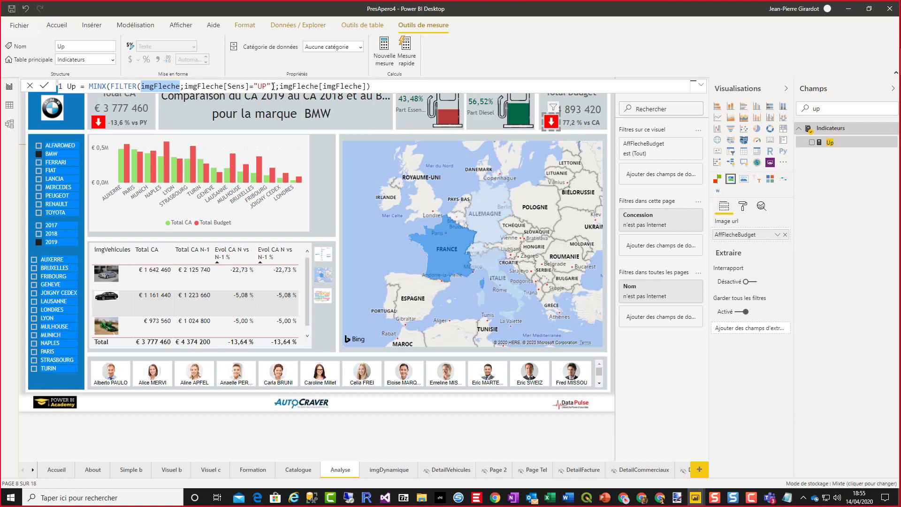
{"action": "left_click_drag", "start_coordinate": [271, 86], "coordinate": [184, 86]}
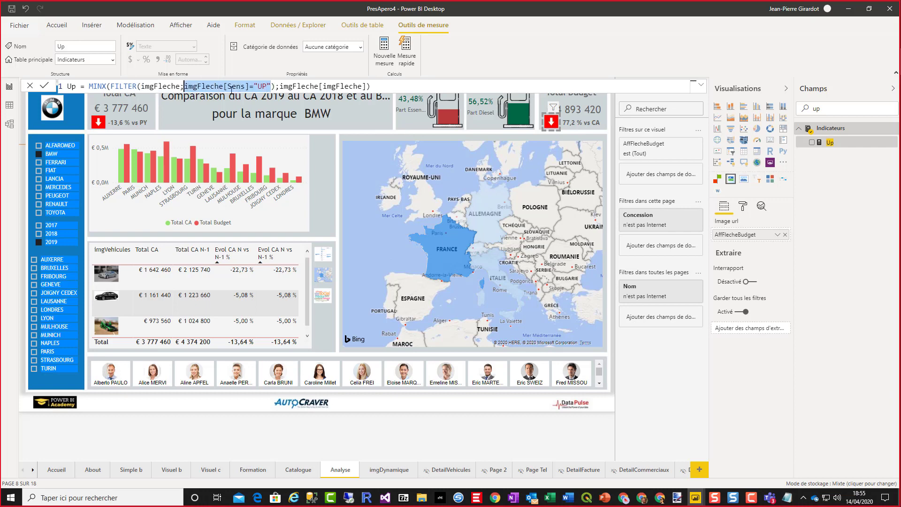
{"action": "key", "text": "shift+Right"}
{"action": "key", "text": "shift+Left"}
{"action": "left_click_drag", "start_coordinate": [274, 86], "coordinate": [112, 87]}
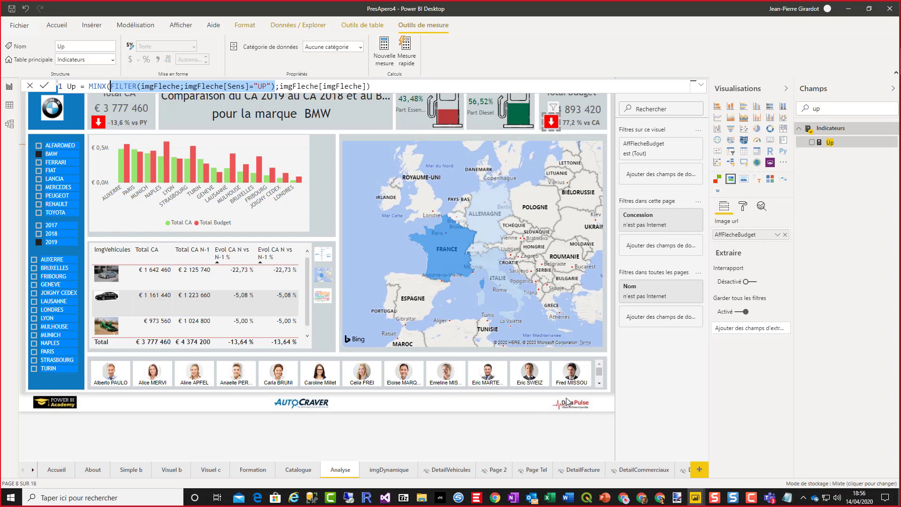
Add a new report page and show the Up measure in an Image visual placed near the upper middle of the page.
{"action": "left_click", "coordinate": [700, 472]}
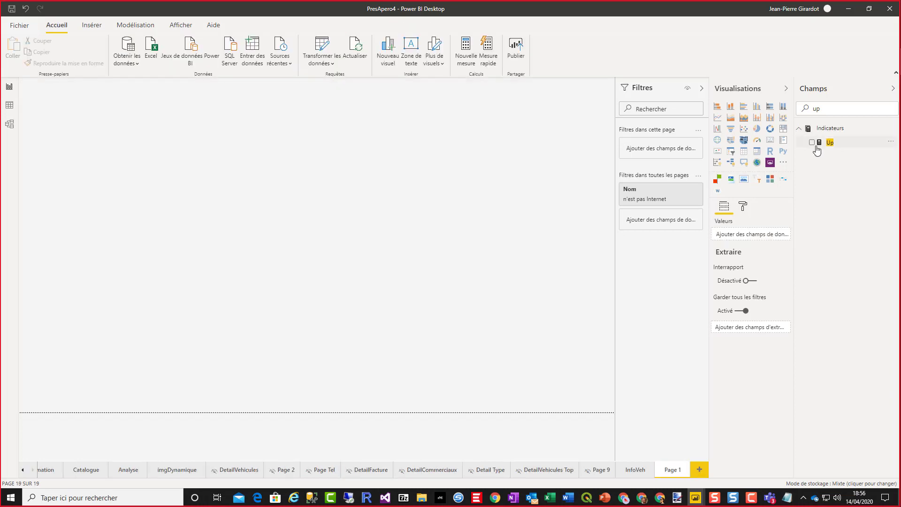
{"action": "left_click", "coordinate": [812, 143]}
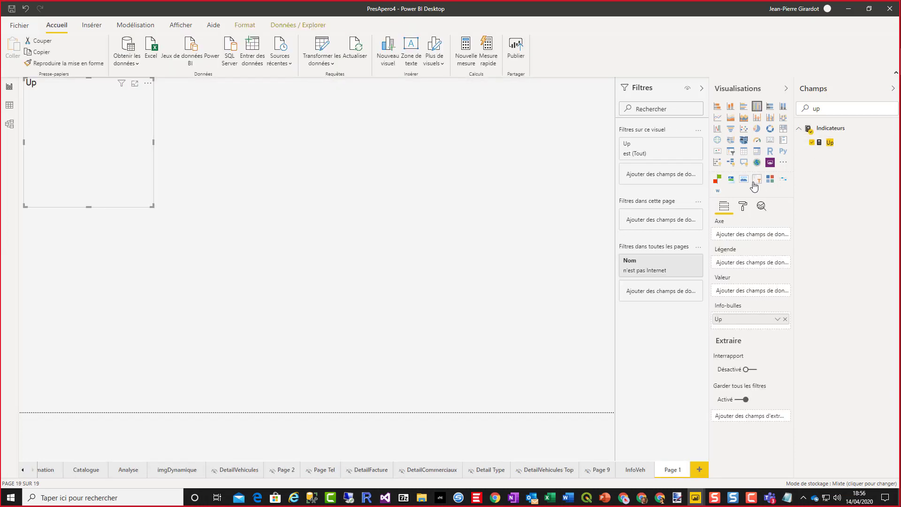
{"action": "left_click", "coordinate": [730, 180]}
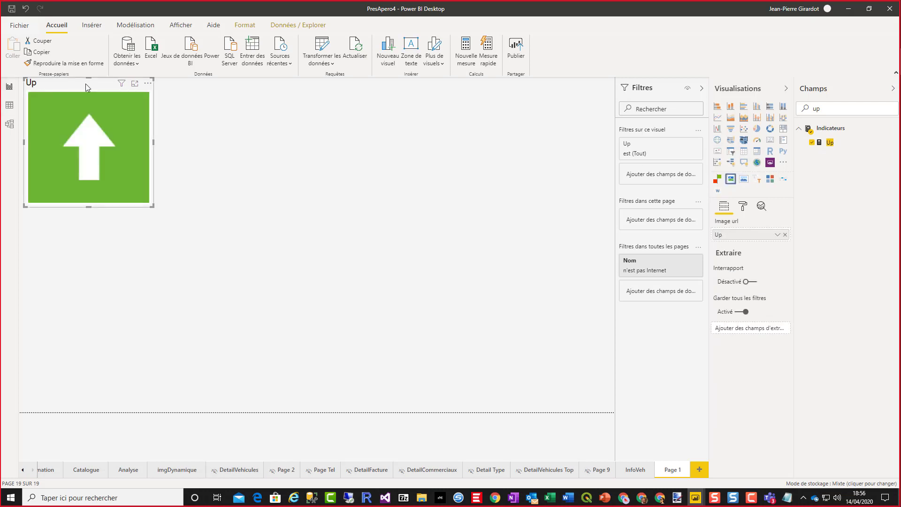
{"action": "left_click_drag", "start_coordinate": [85, 83], "coordinate": [261, 146]}
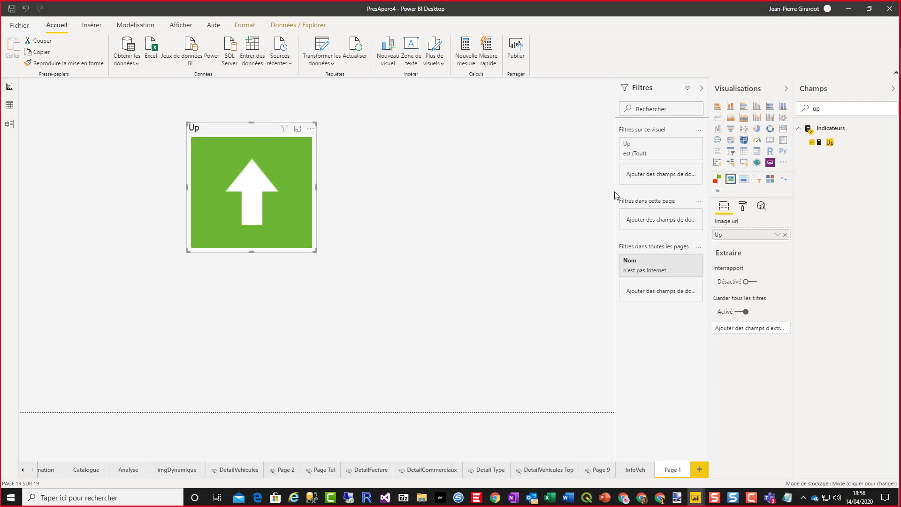
Find the Horizontal measure and show it in an Image visual beside the Up image on Page 1.
{"action": "type", "text": "h"}
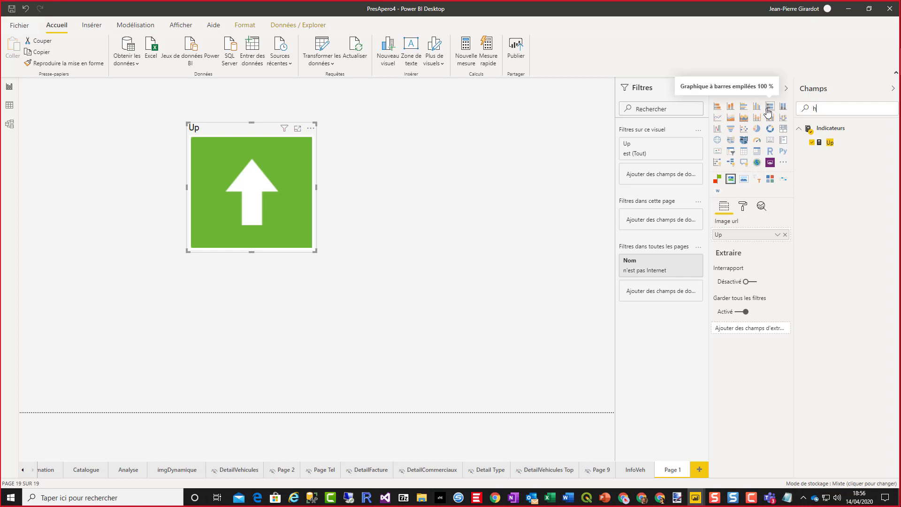
{"action": "type", "text": "orizon"}
{"action": "left_click", "coordinate": [848, 143]}
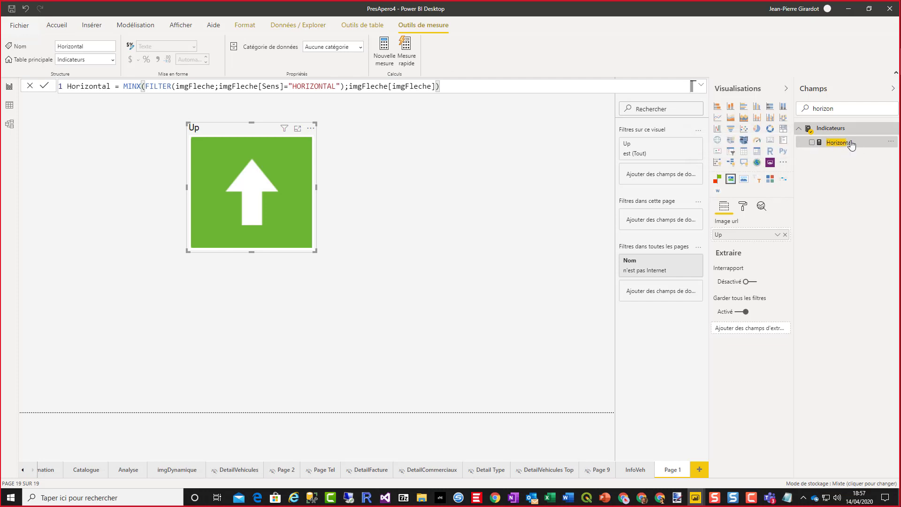
{"action": "left_click_drag", "start_coordinate": [849, 143], "coordinate": [527, 217]}
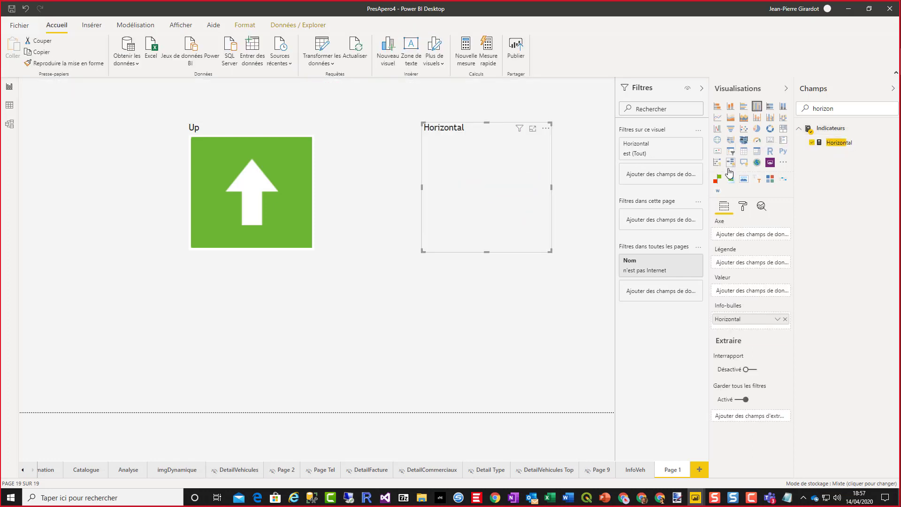
{"action": "left_click", "coordinate": [730, 185]}
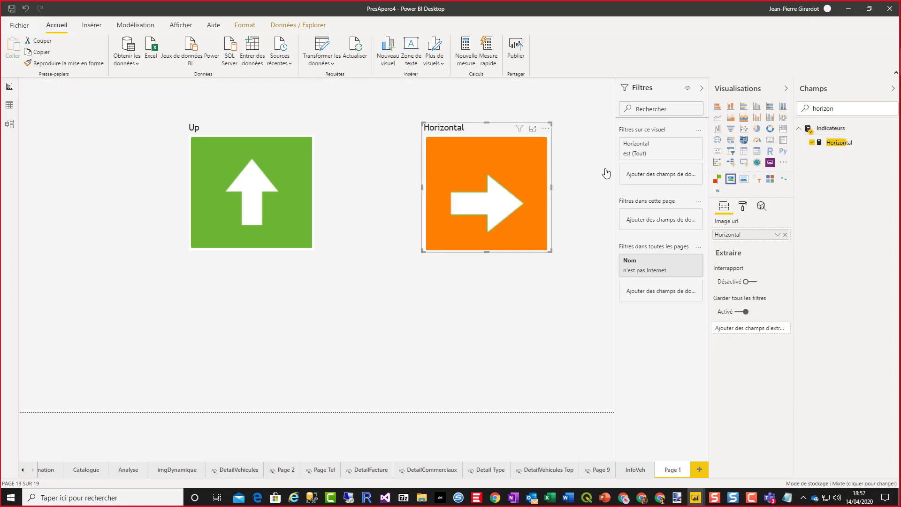
Return to the Analyse page and search the fields for "aff".
{"action": "left_click", "coordinate": [128, 472]}
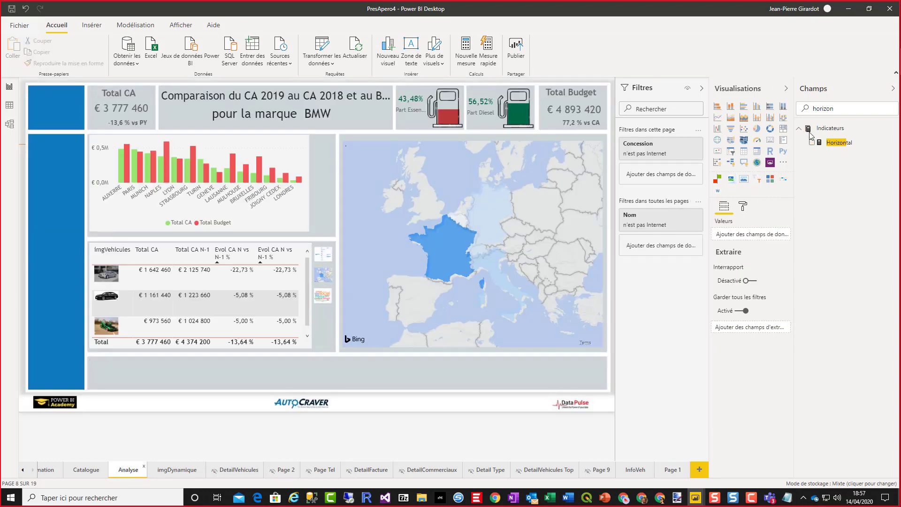
{"action": "left_click_drag", "start_coordinate": [856, 110], "coordinate": [776, 115]}
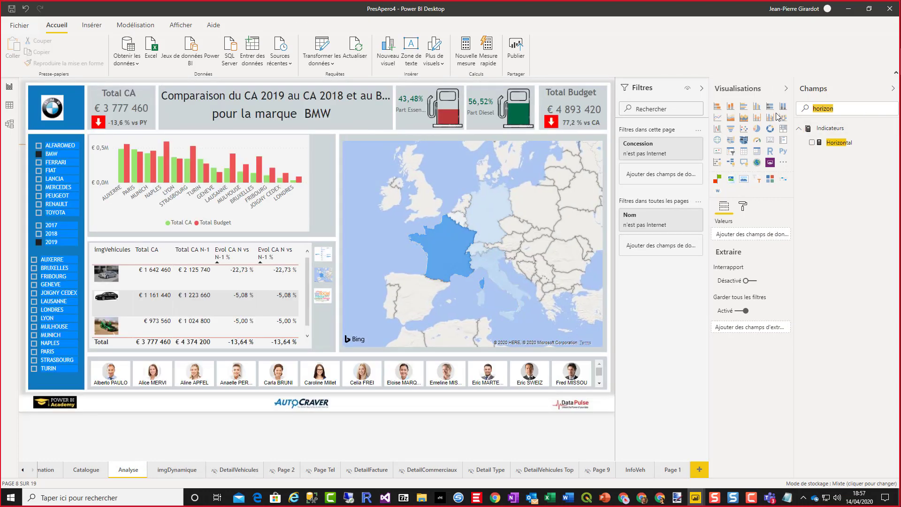
{"action": "type", "text": "aff"}
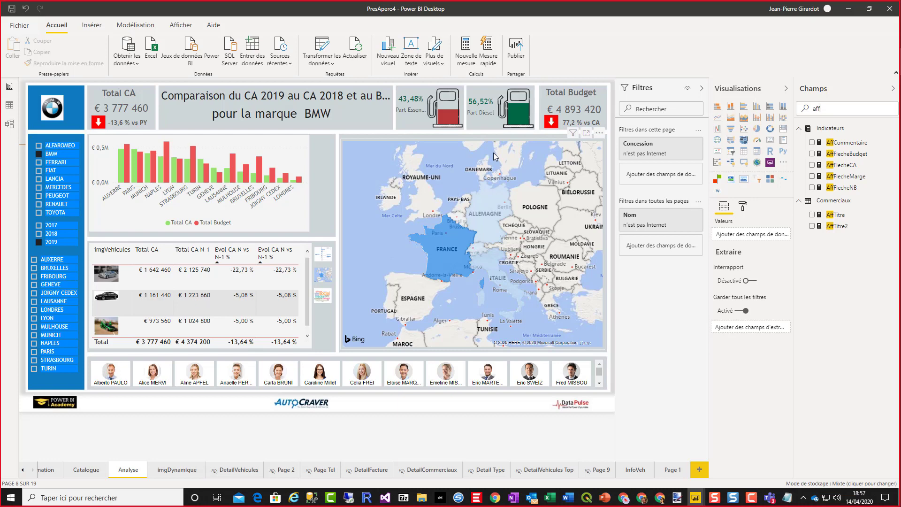
Move the AffFlecheCA arrow image over the page title and back to the Total CA card, shrinking it beside the percentage.
{"action": "left_click", "coordinate": [103, 127]}
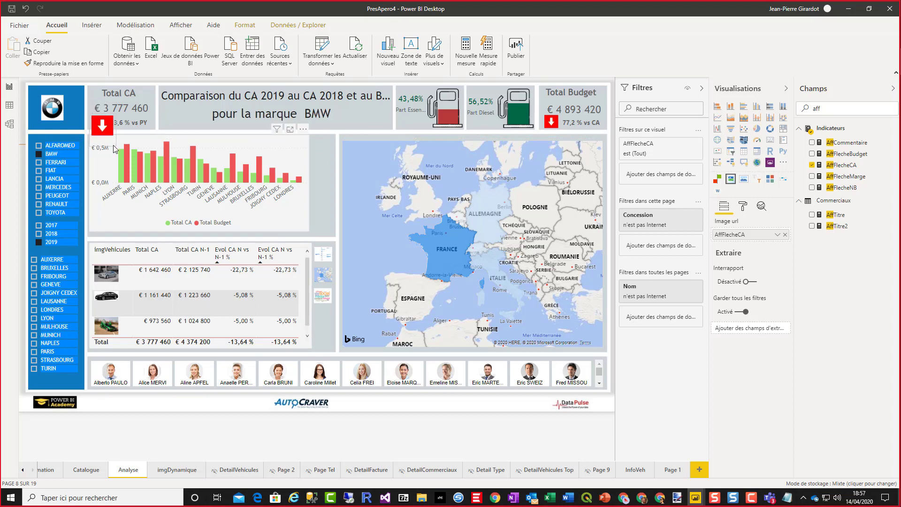
{"action": "left_click", "coordinate": [103, 135]}
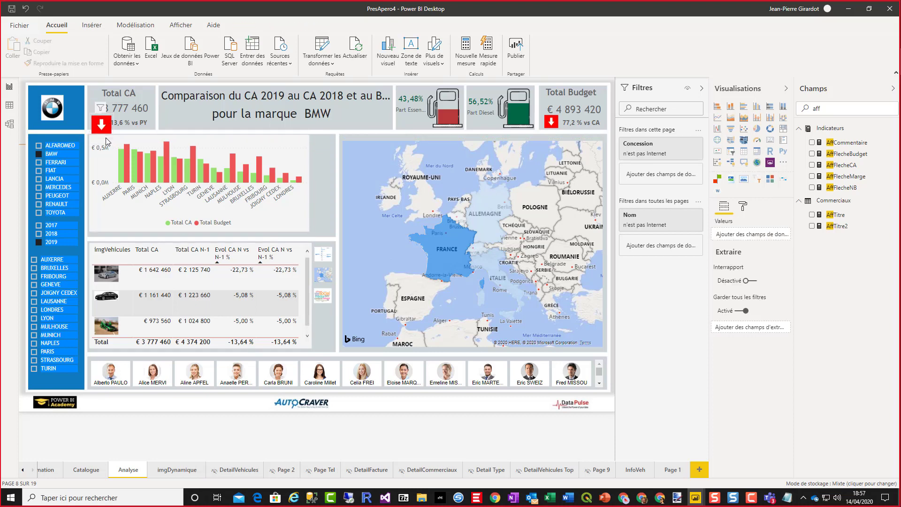
{"action": "left_click_drag", "start_coordinate": [106, 137], "coordinate": [352, 128]}
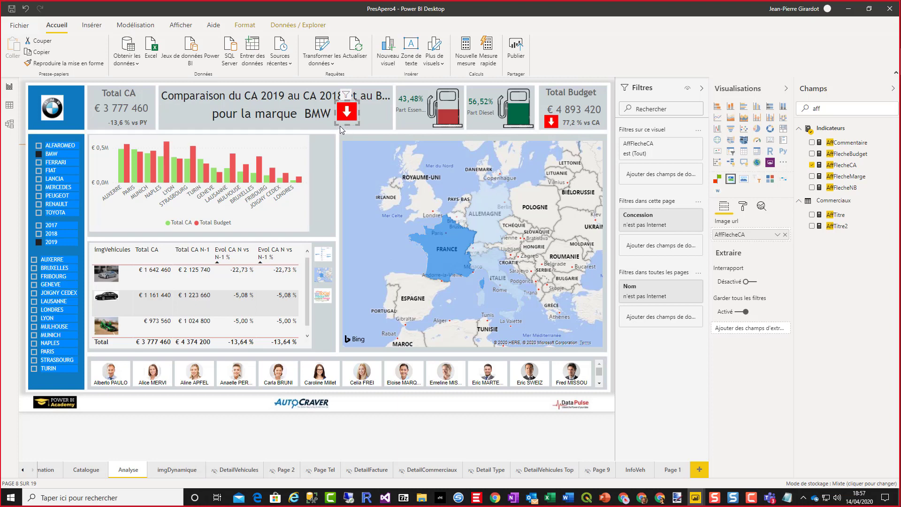
{"action": "left_click_drag", "start_coordinate": [341, 125], "coordinate": [98, 137]}
{"action": "left_click", "coordinate": [97, 130]}
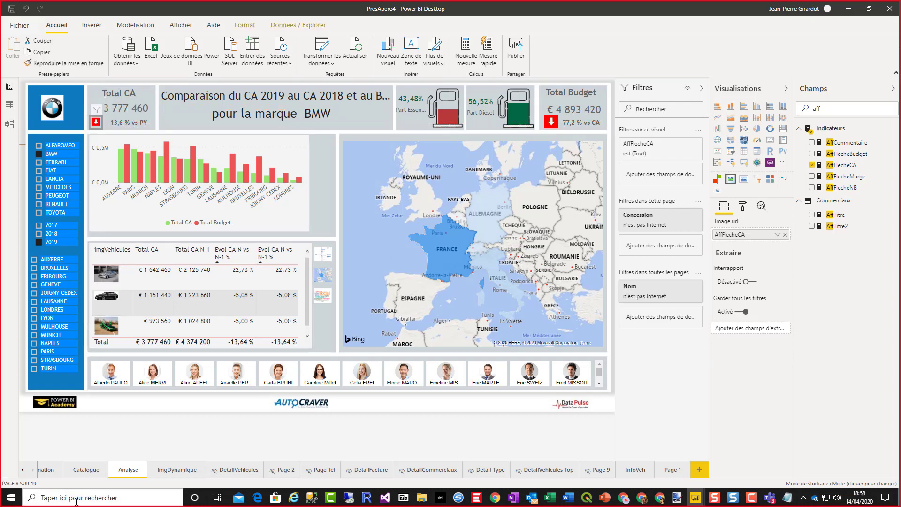
View the KPI arrow images and brand logo selector on the Visuel c page, and return to the Analyse page.
{"action": "left_click", "coordinate": [22, 469]}
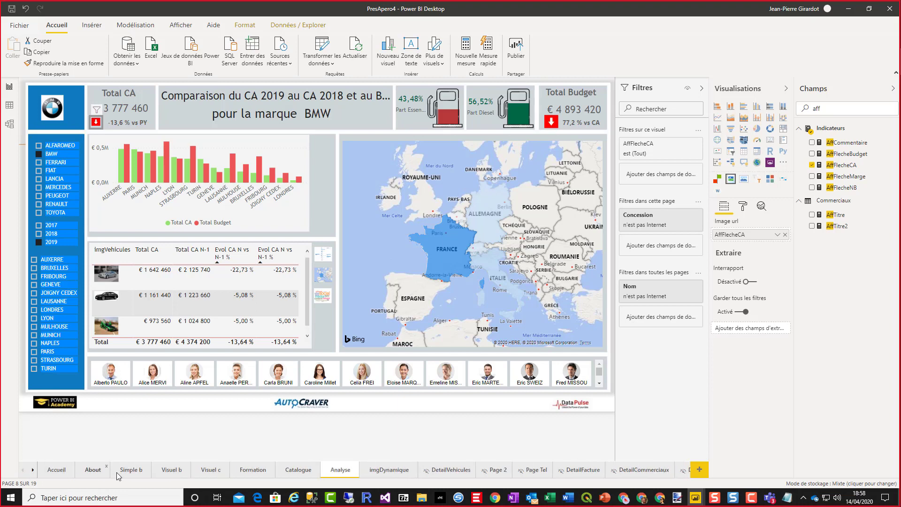
{"action": "left_click", "coordinate": [211, 469]}
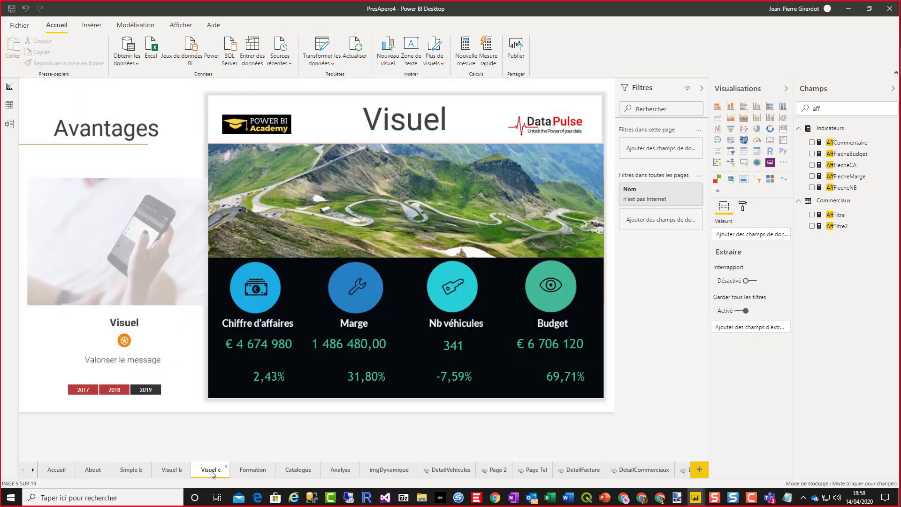
{"action": "left_click", "coordinate": [171, 470]}
{"action": "left_click", "coordinate": [205, 468]}
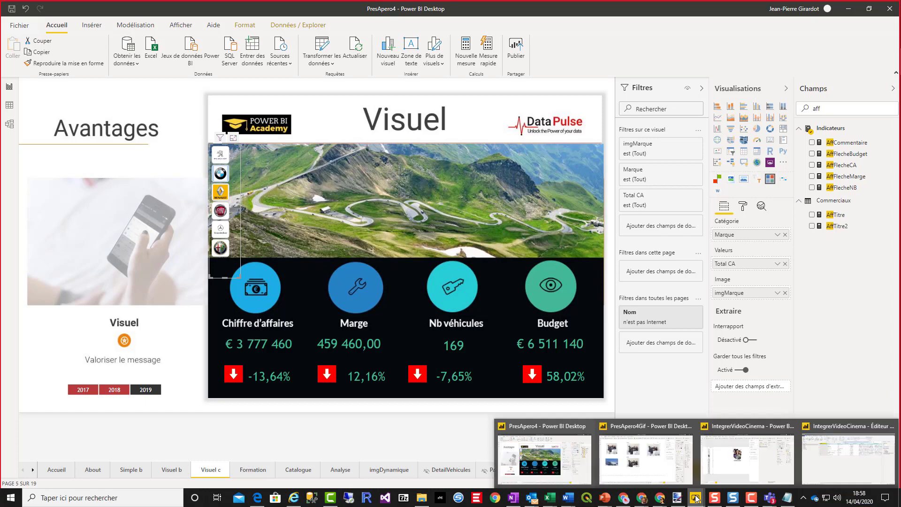
{"action": "left_click", "coordinate": [338, 470]}
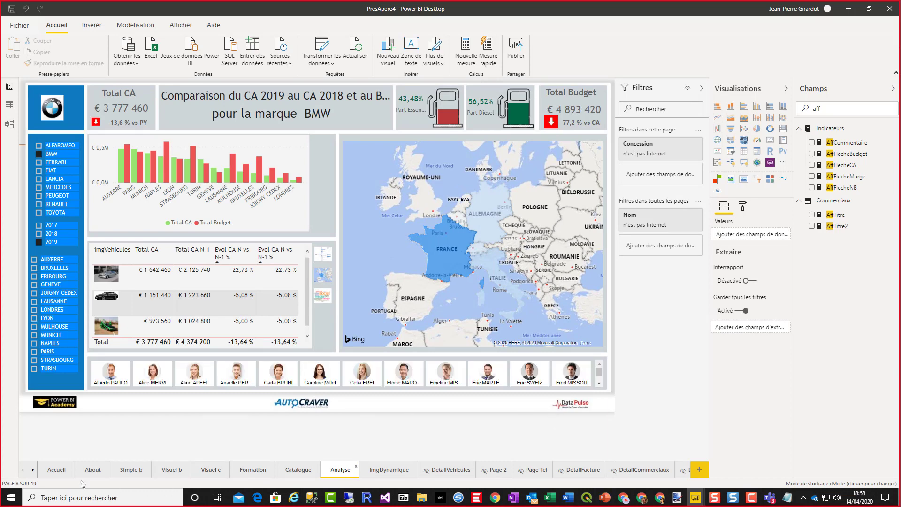
Open the InfoVeh page and check which image fields feed the vehicle picture and the brand logo.
{"action": "left_click", "coordinate": [32, 472]}
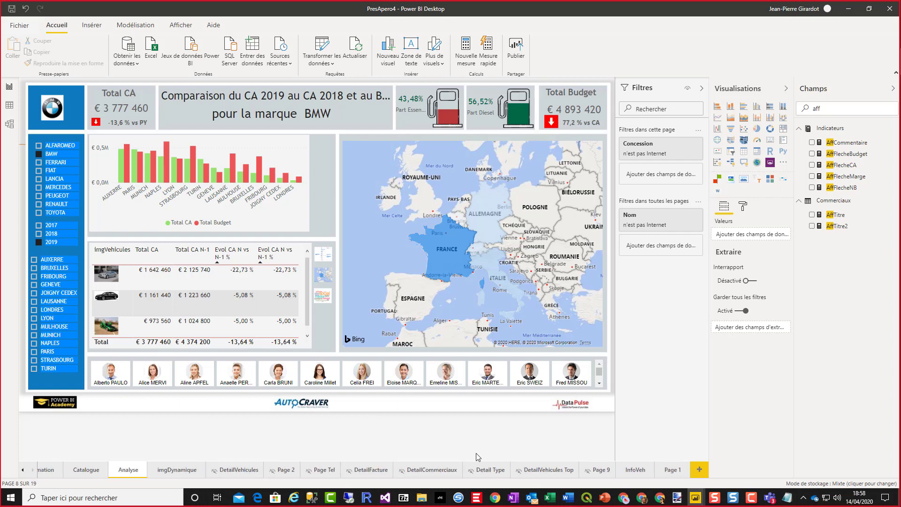
{"action": "left_click", "coordinate": [636, 470]}
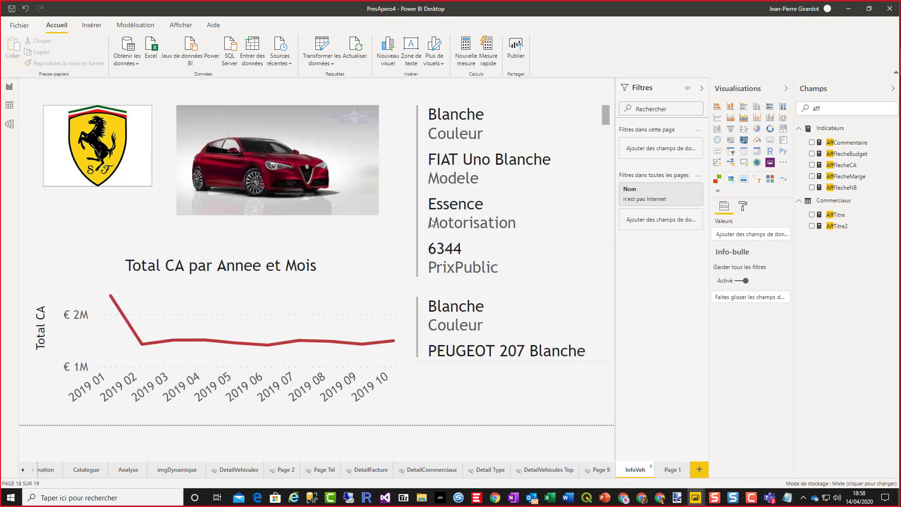
{"action": "left_click", "coordinate": [335, 218]}
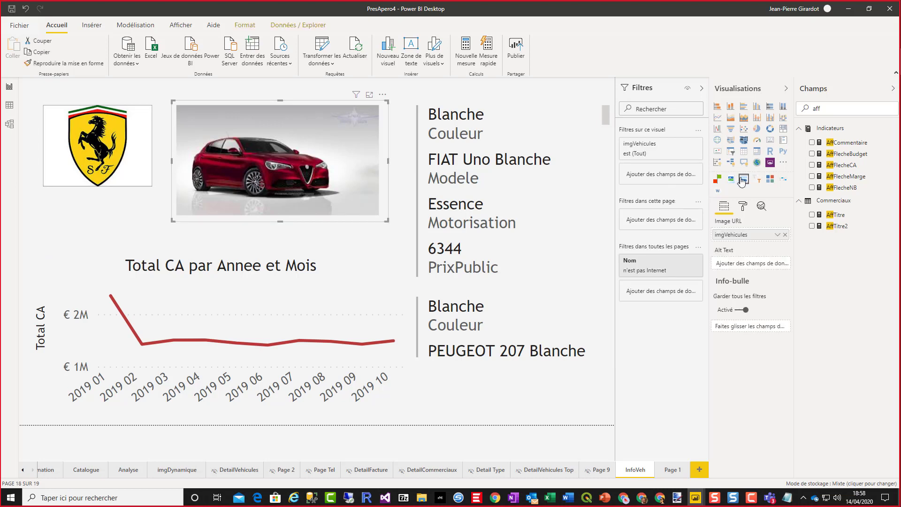
{"action": "left_click", "coordinate": [125, 184]}
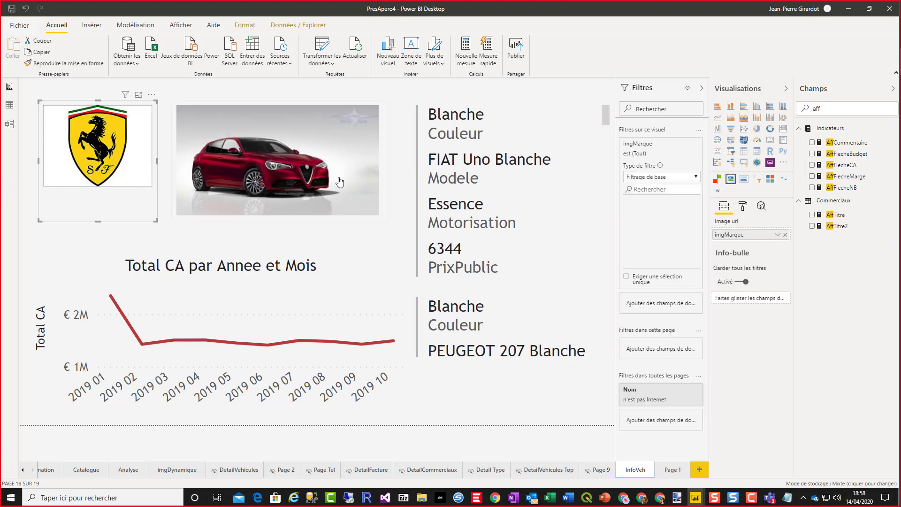
{"action": "left_click", "coordinate": [348, 203]}
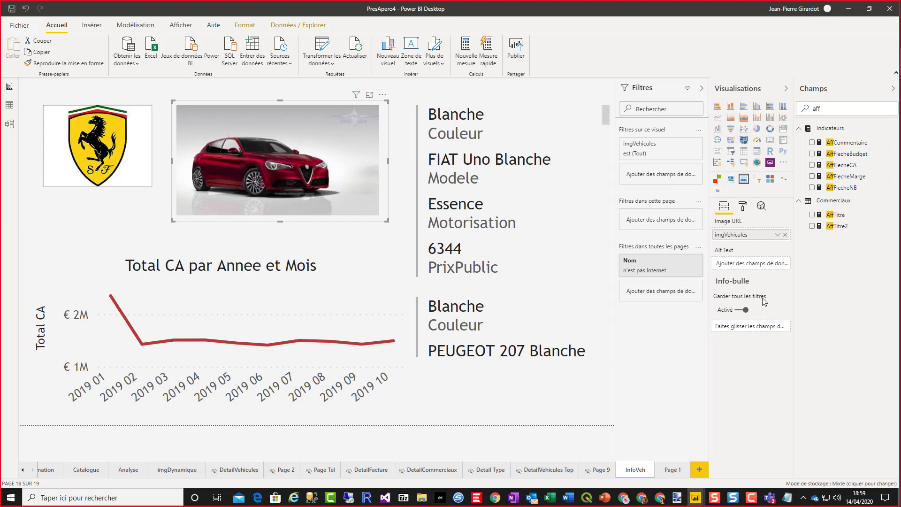
Examine the InfoVeh page's Info-bulle setting and preview the tooltip on a vehicle in the Analyse page's table.
{"action": "left_click", "coordinate": [742, 206]}
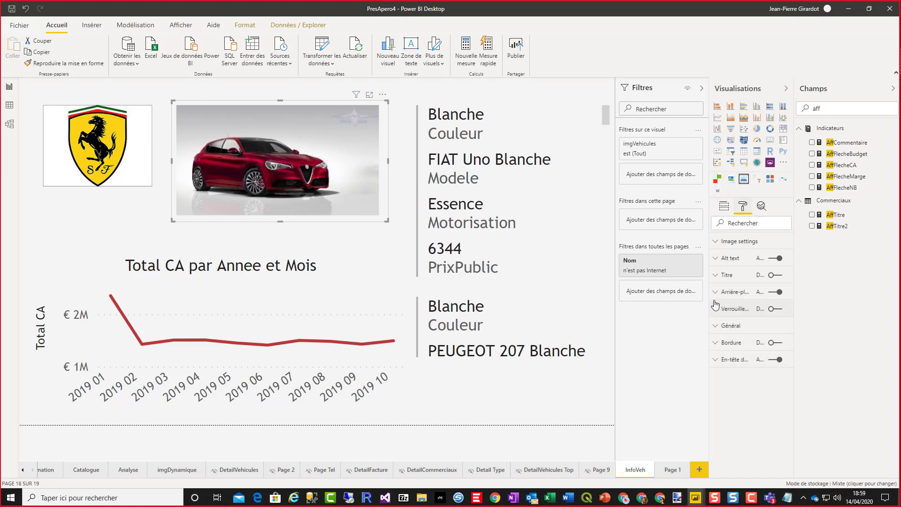
{"action": "left_click", "coordinate": [529, 424]}
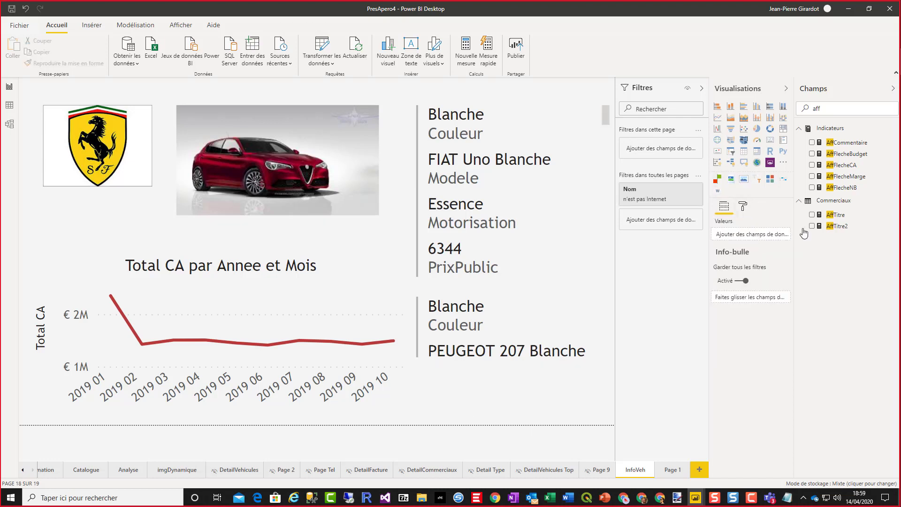
{"action": "left_click", "coordinate": [744, 209]}
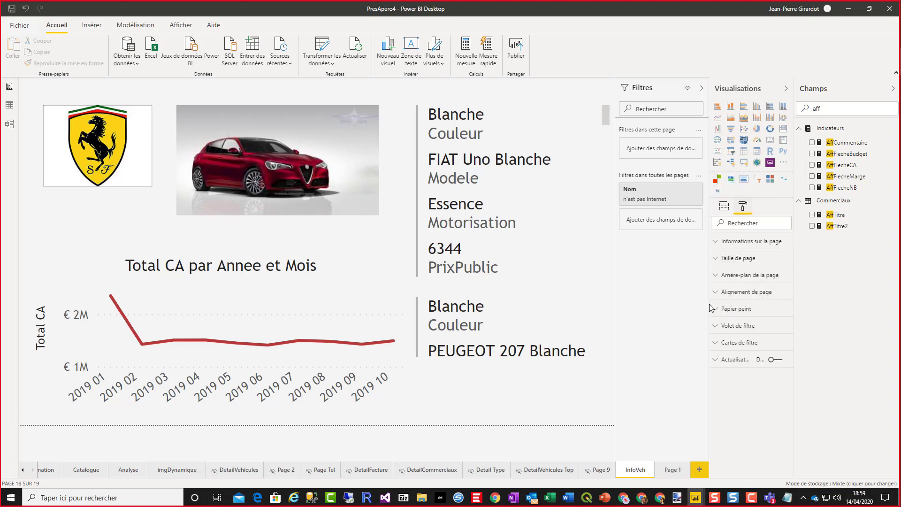
{"action": "left_click", "coordinate": [714, 242]}
{"action": "scroll", "coordinate": [752, 418], "scroll_direction": "down", "scroll_amount": 2}
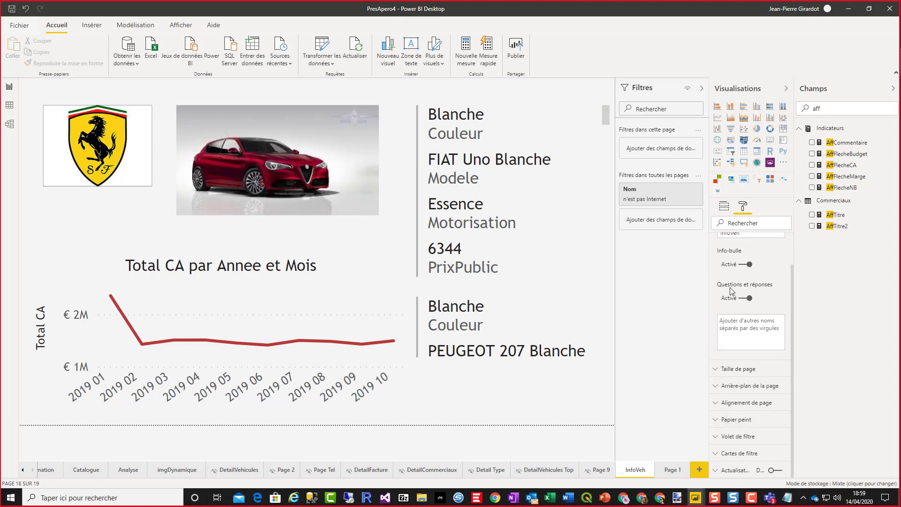
{"action": "left_click", "coordinate": [128, 469]}
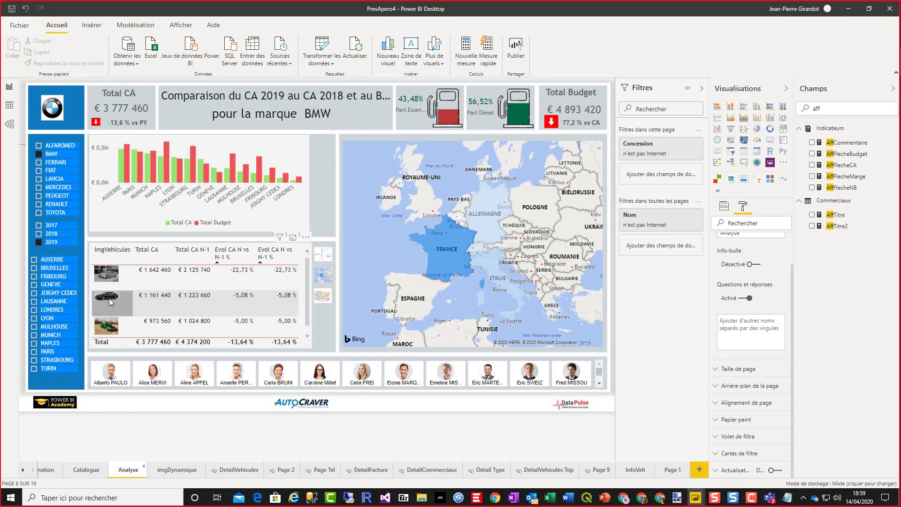
{"action": "mouse_move", "coordinate": [111, 301]}
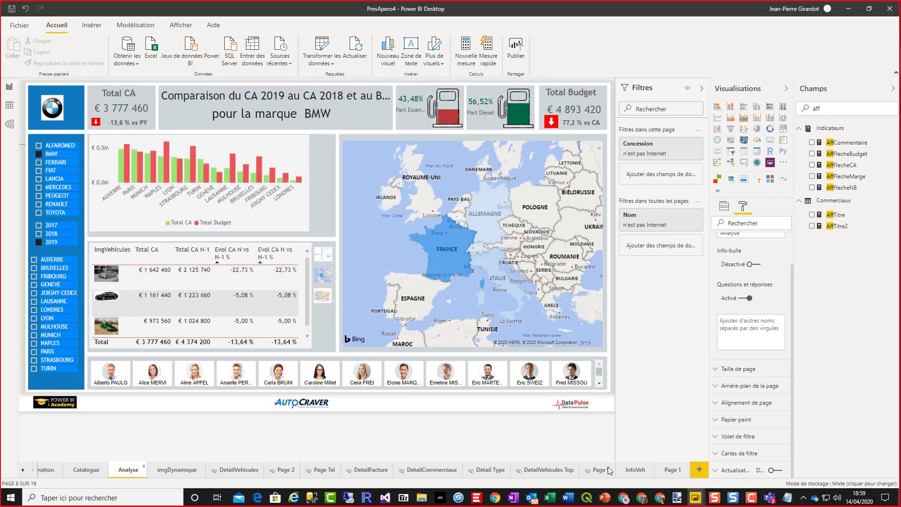
Add the AffFlecheBudget measure to the InfoVeh page as an Image visual below the brand logo.
{"action": "left_click", "coordinate": [670, 470]}
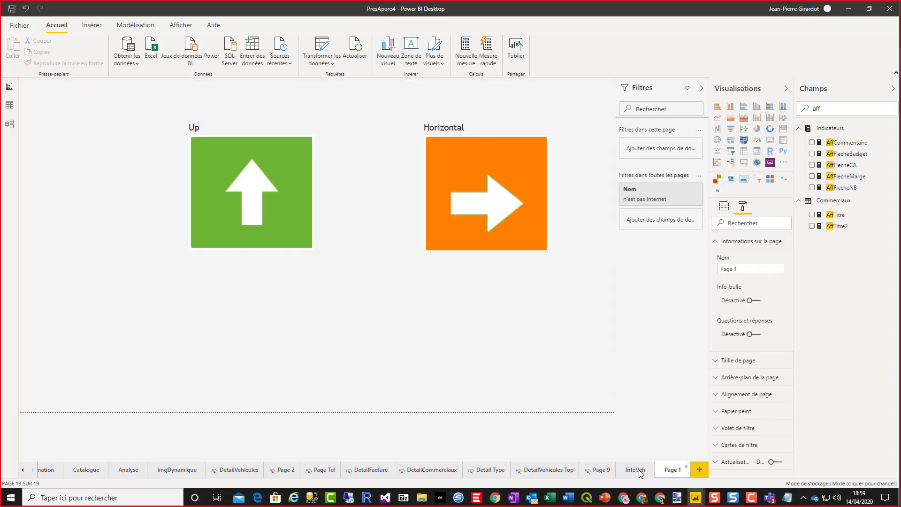
{"action": "left_click", "coordinate": [635, 469]}
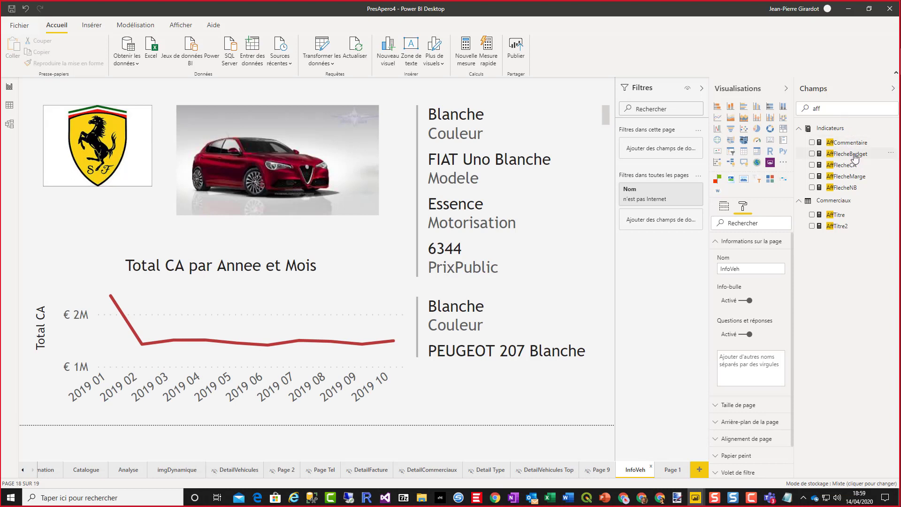
{"action": "left_click_drag", "start_coordinate": [854, 158], "coordinate": [94, 228]}
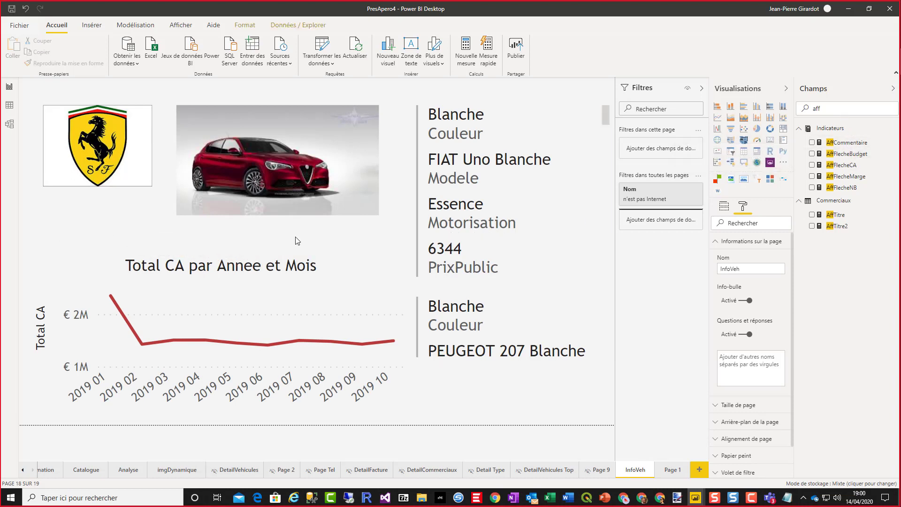
{"action": "left_click", "coordinate": [730, 179]}
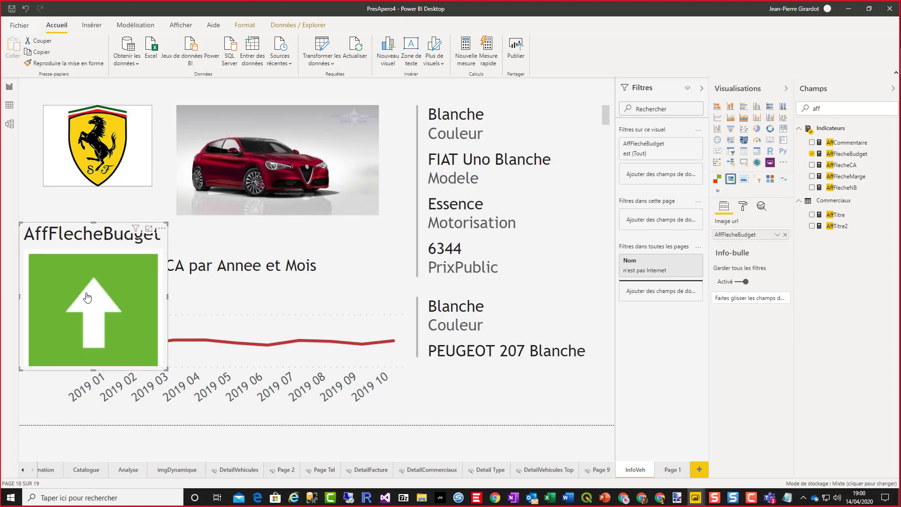
Turn off the AffFlecheBudget image's title, shrink the visual and place it between the brand logo and the line chart.
{"action": "left_click_drag", "start_coordinate": [167, 370], "coordinate": [89, 352]}
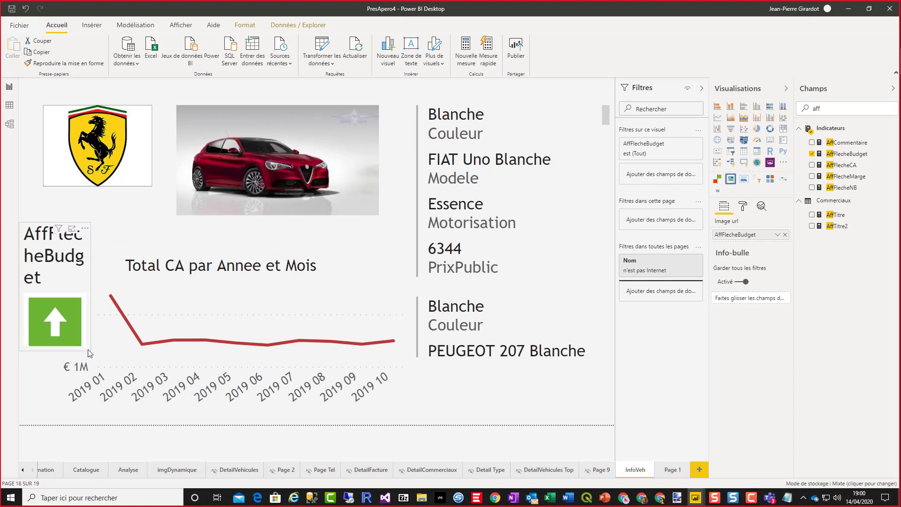
{"action": "left_click", "coordinate": [744, 207]}
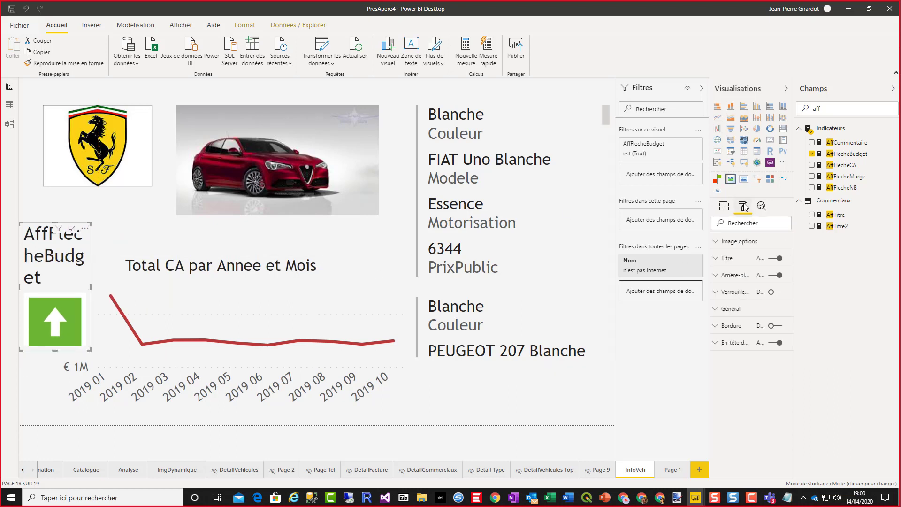
{"action": "left_click", "coordinate": [774, 258]}
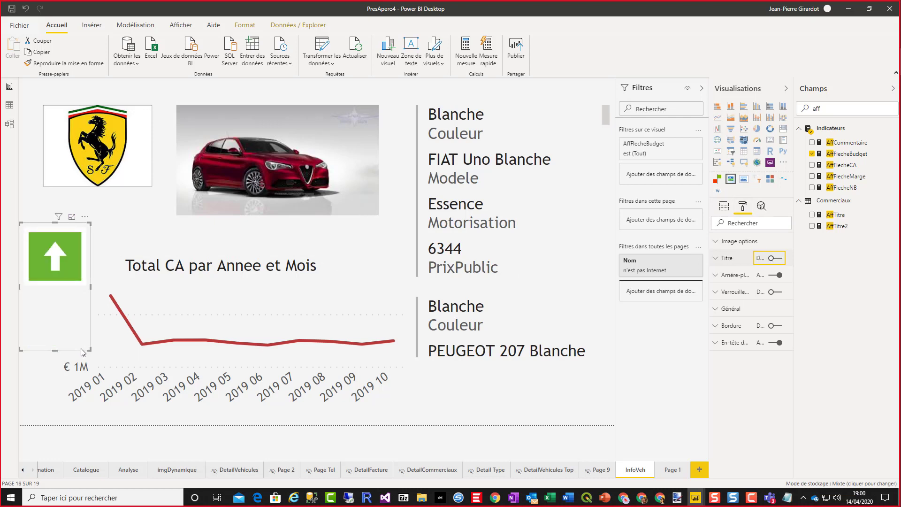
{"action": "left_click_drag", "start_coordinate": [88, 350], "coordinate": [92, 253]}
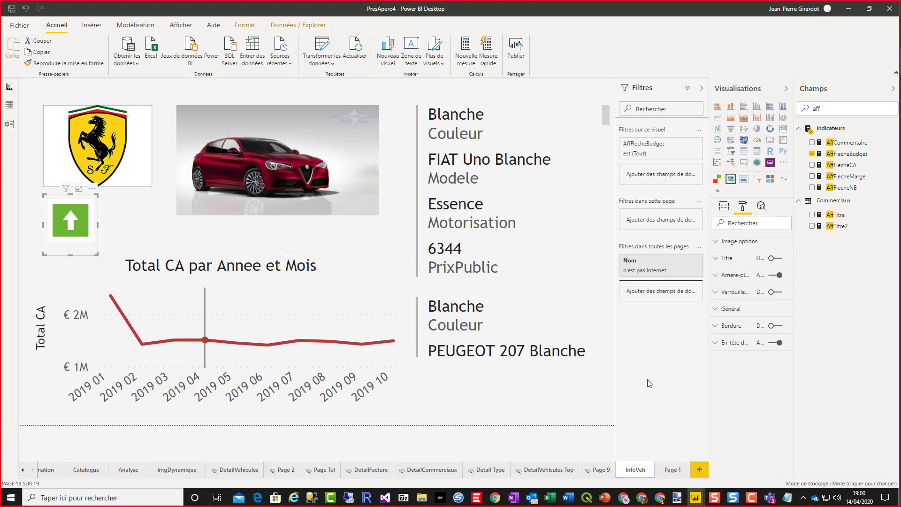
Preview the vehicle tooltip in the Analyse page's table for several BMW models, filter the page to RENAULT, and preview it again.
{"action": "left_click", "coordinate": [128, 471]}
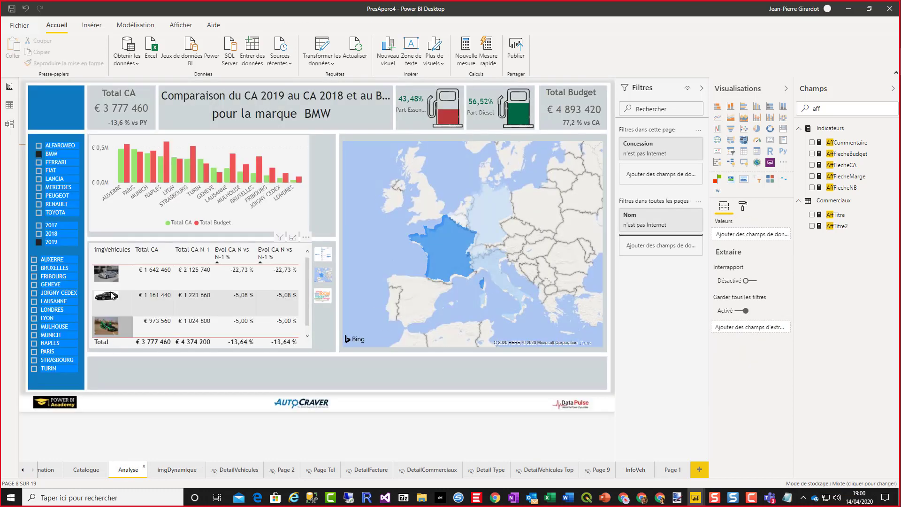
{"action": "mouse_move", "coordinate": [110, 298]}
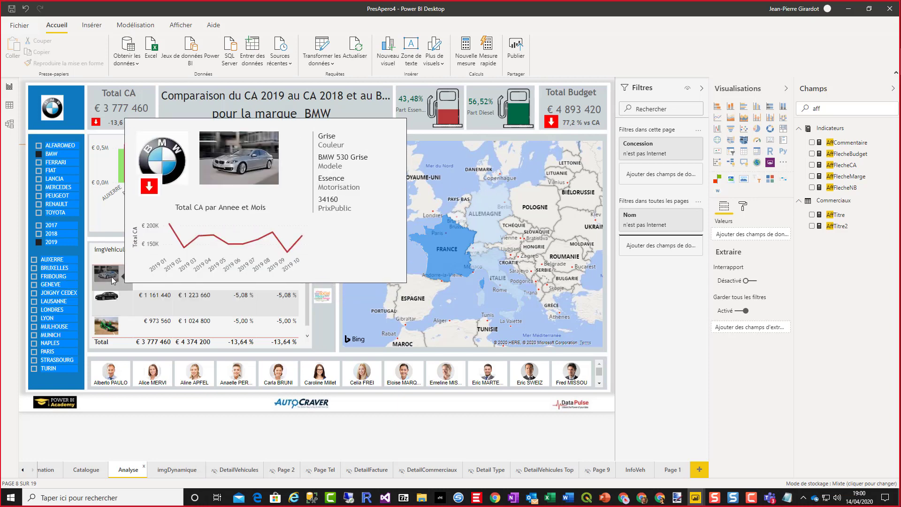
{"action": "mouse_move", "coordinate": [99, 335]}
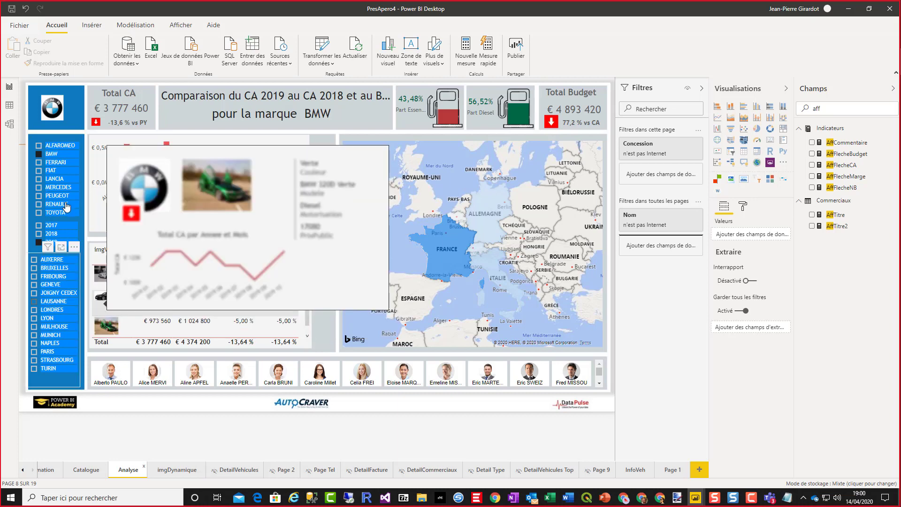
{"action": "left_click", "coordinate": [54, 205]}
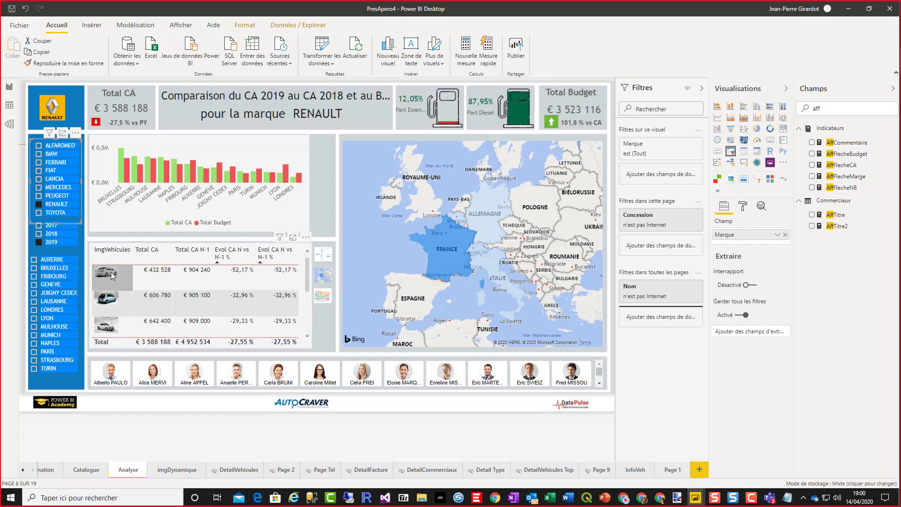
{"action": "mouse_move", "coordinate": [113, 277]}
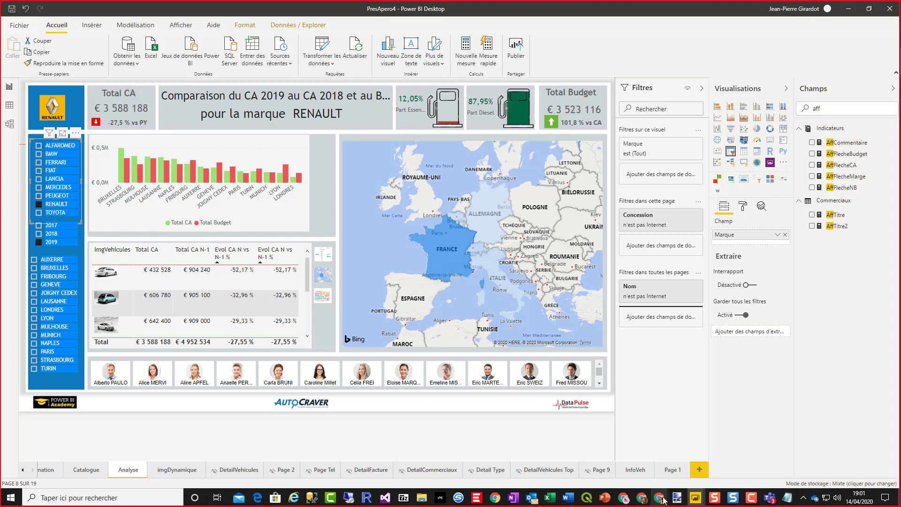
Switch to the IntegrerVideoCinema report, open its Accueil page and select the film Coco in the poster slicer.
{"action": "mouse_move", "coordinate": [695, 501]}
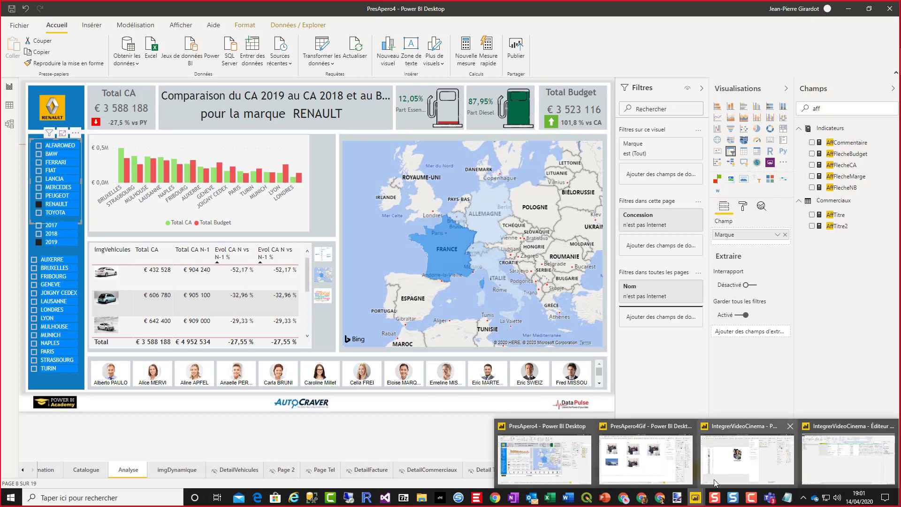
{"action": "left_click", "coordinate": [747, 453]}
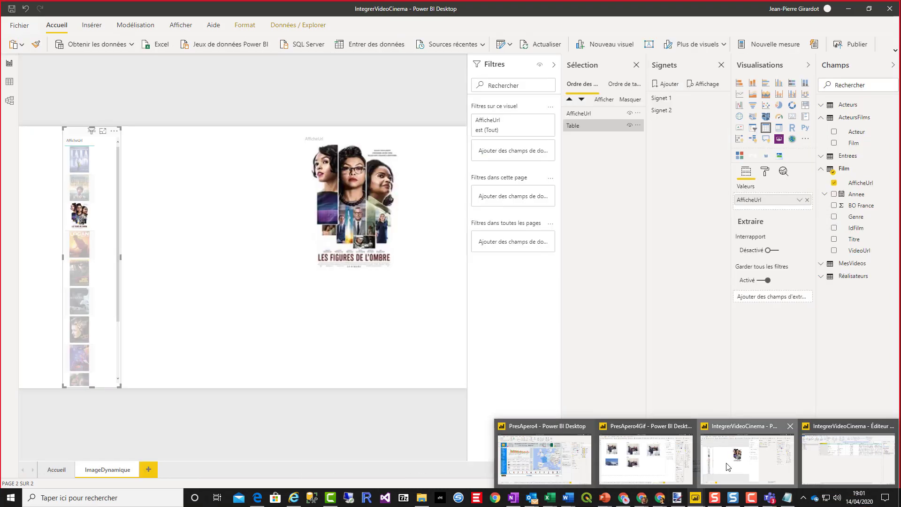
{"action": "left_click", "coordinate": [58, 470]}
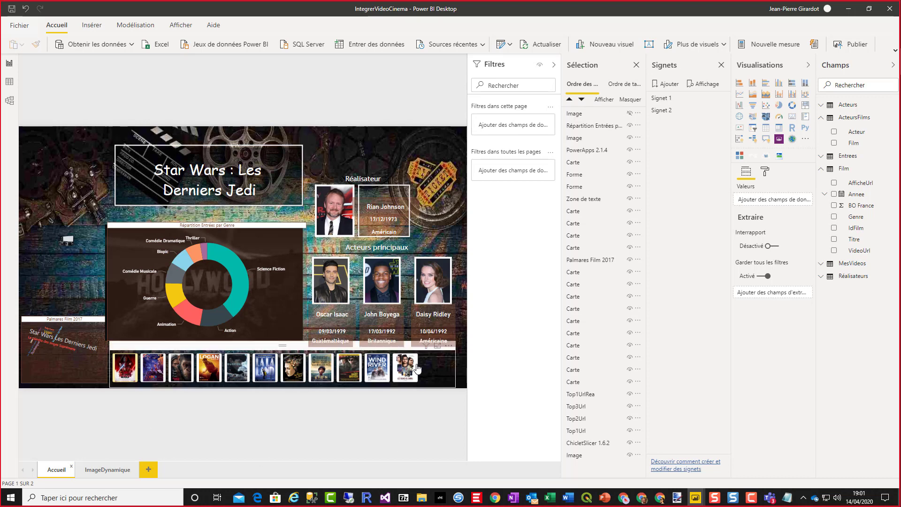
{"action": "left_click", "coordinate": [155, 373]}
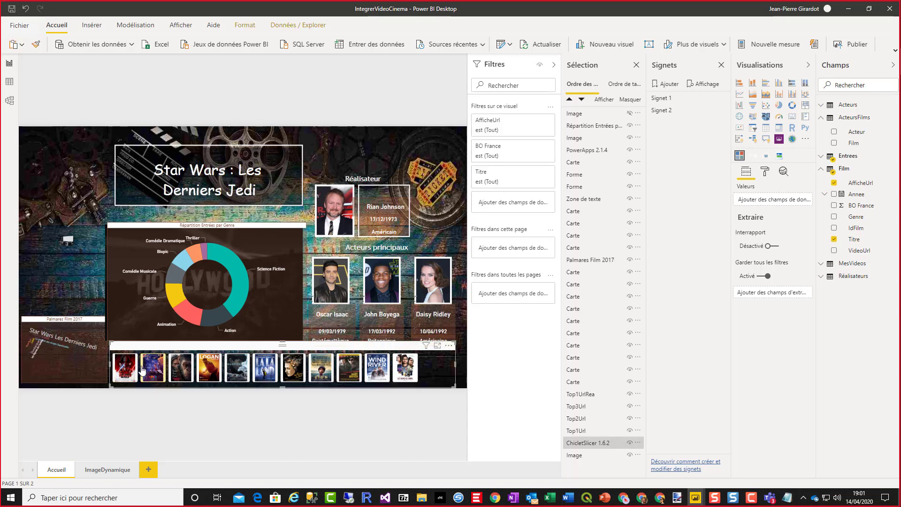
{"action": "left_click", "coordinate": [152, 364]}
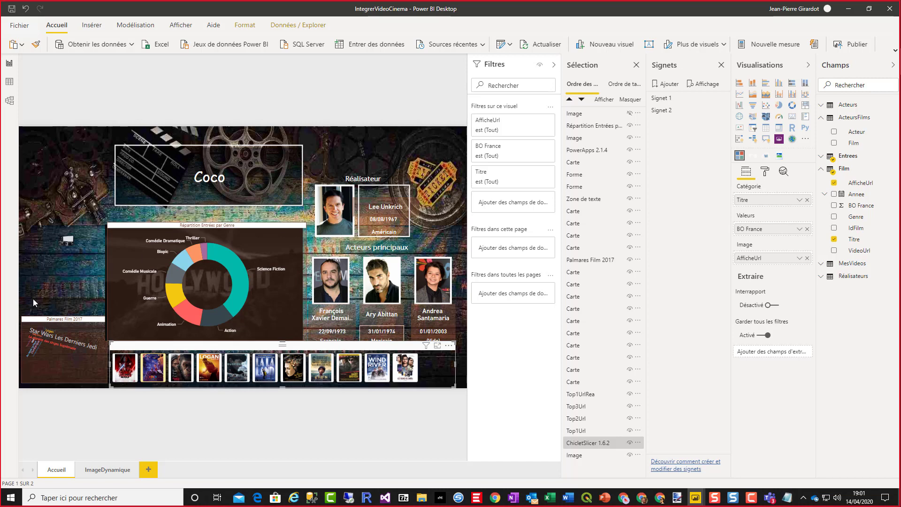
Reveal the film trailer video on the Accueil page, play the Star Wars trailer and dismiss the PowerApps sharing notice.
{"action": "left_click", "coordinate": [69, 241], "text": "ctrl"}
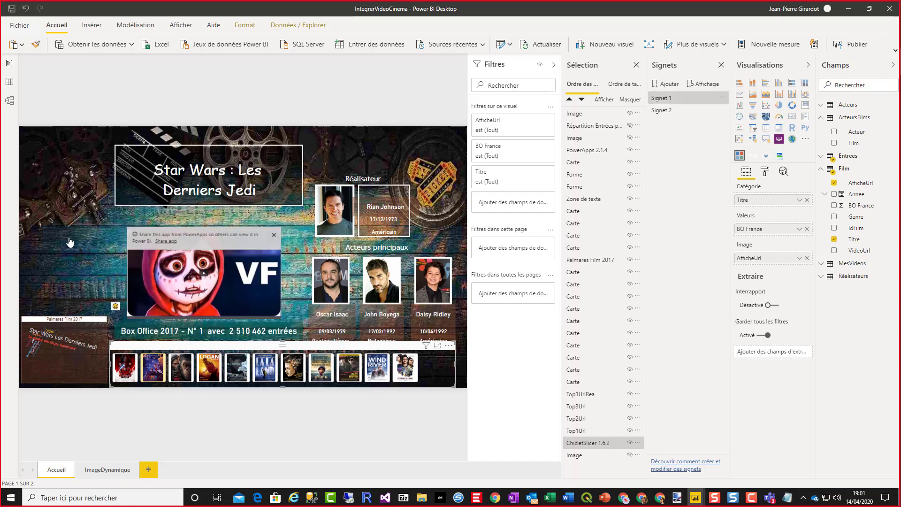
{"action": "left_click", "coordinate": [204, 276]}
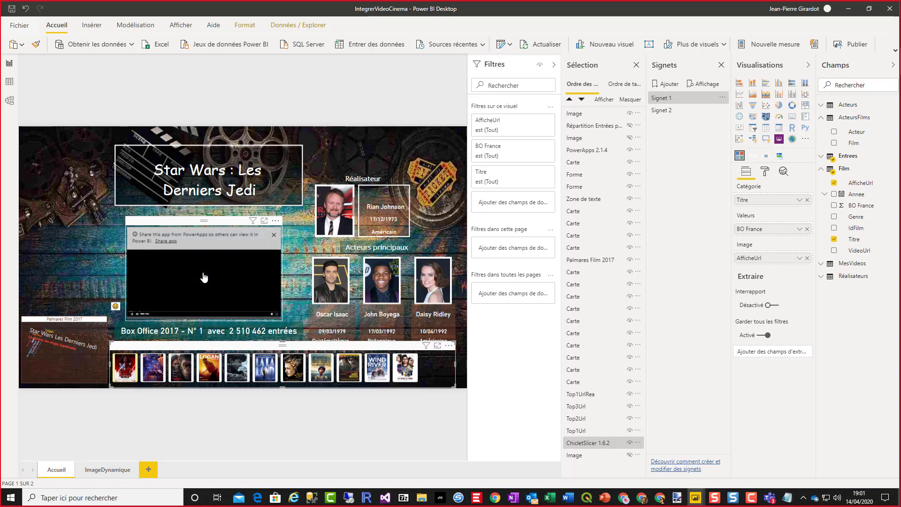
{"action": "left_click", "coordinate": [275, 240]}
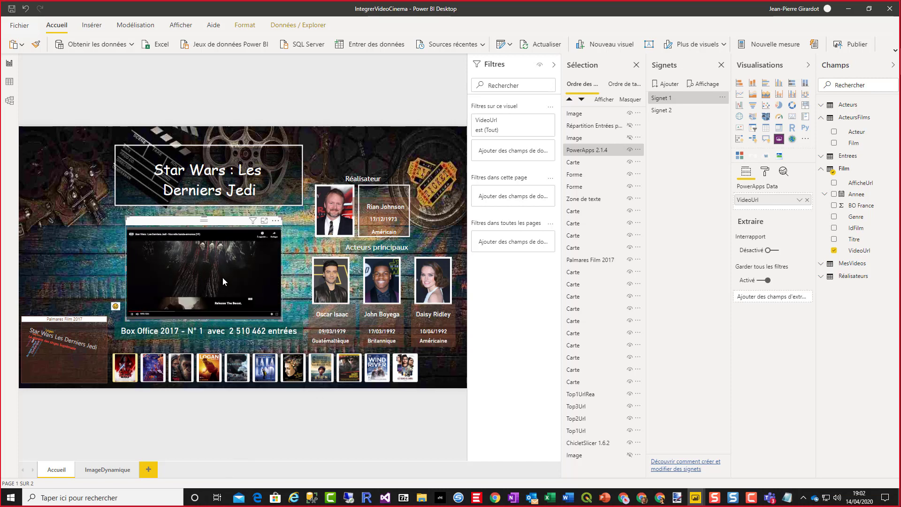
Select La La Land and Au revoir Là-haut, playing each trailer, and select Les figures de l'ombre in the poster slicer.
{"action": "left_click", "coordinate": [259, 378]}
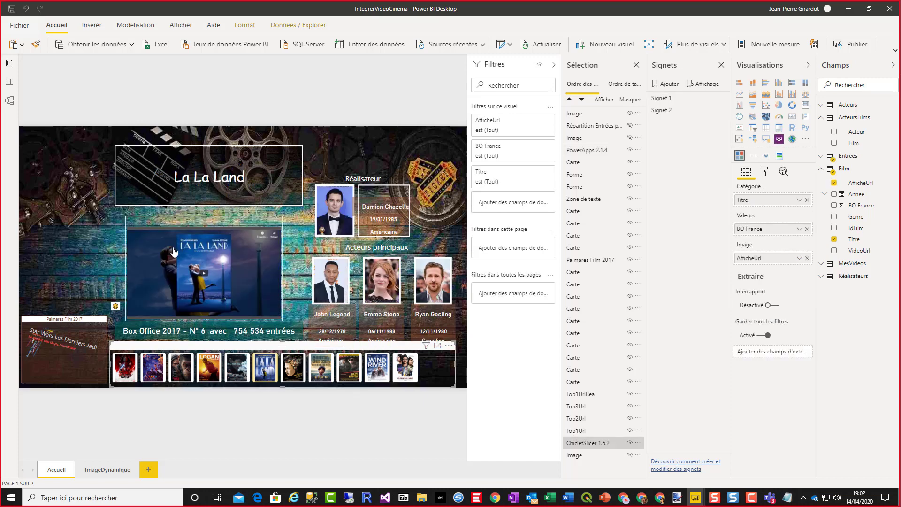
{"action": "left_click", "coordinate": [206, 276]}
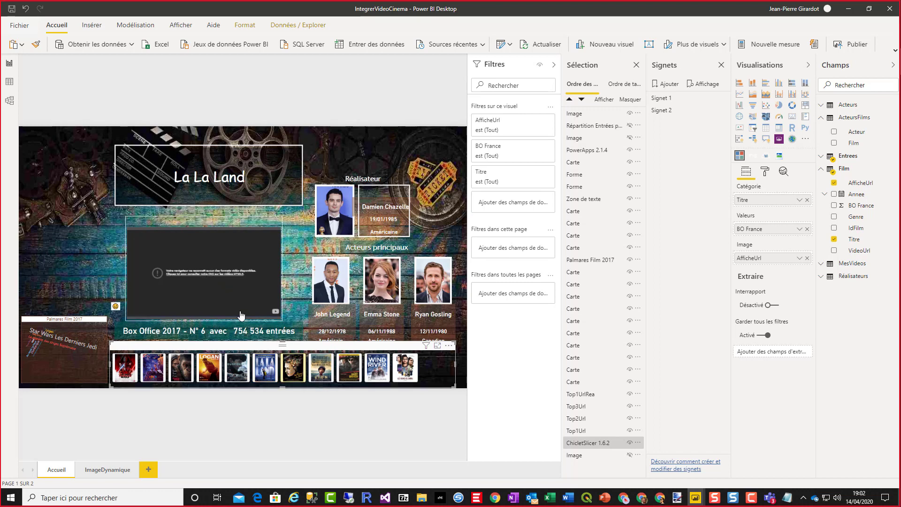
{"action": "left_click", "coordinate": [296, 373]}
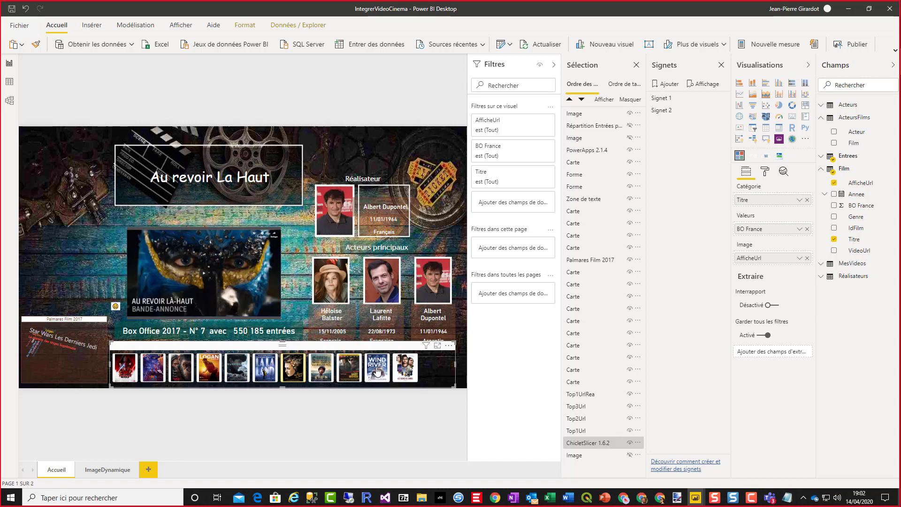
{"action": "left_click", "coordinate": [205, 278]}
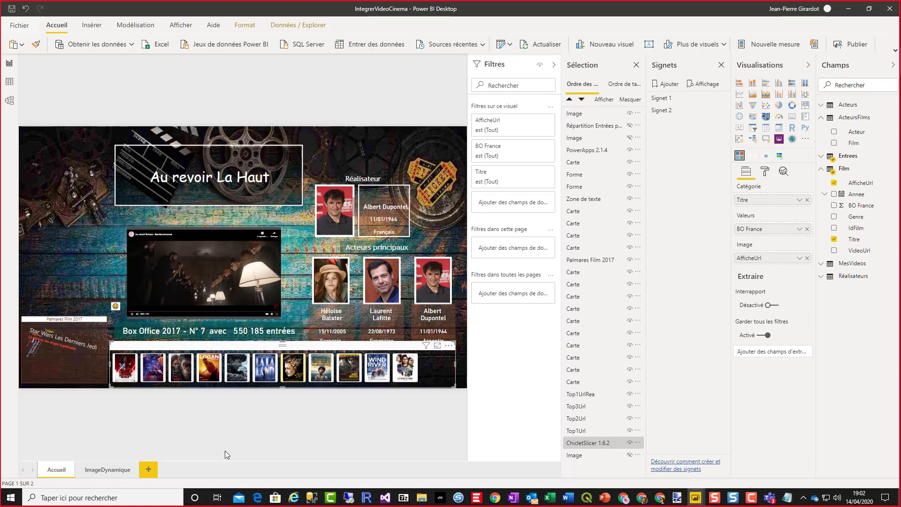
{"action": "left_click", "coordinate": [406, 372]}
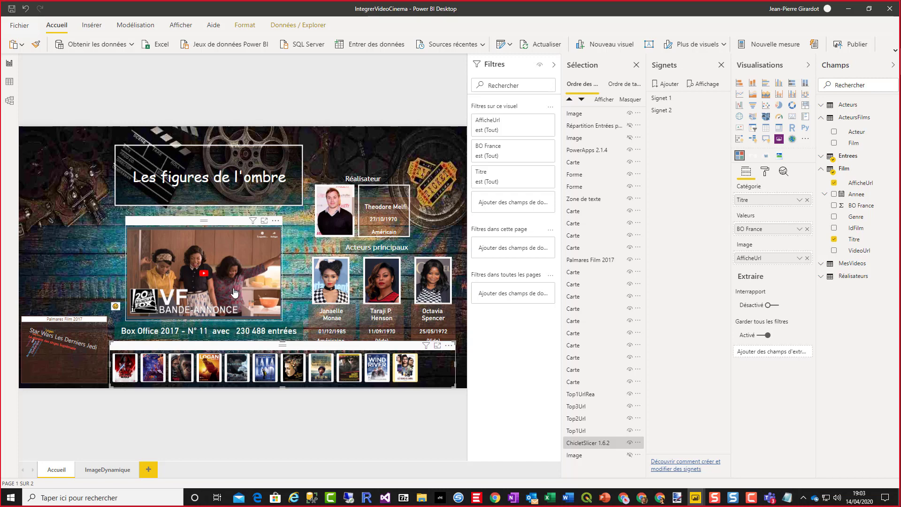
Toggle the Accueil page to the genre breakdown chart and back to the trailer, and select the PowerApps video visual.
{"action": "left_click", "coordinate": [116, 309], "text": "ctrl"}
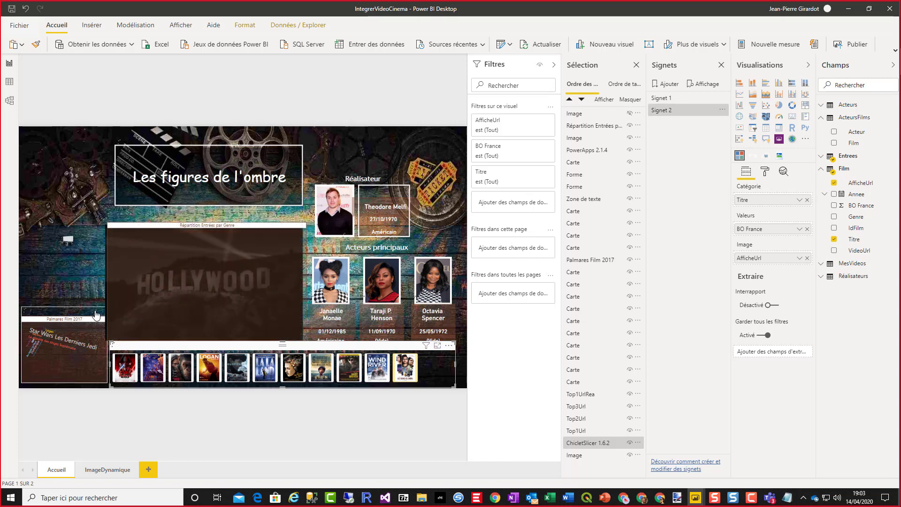
{"action": "left_click", "coordinate": [69, 242], "text": "ctrl"}
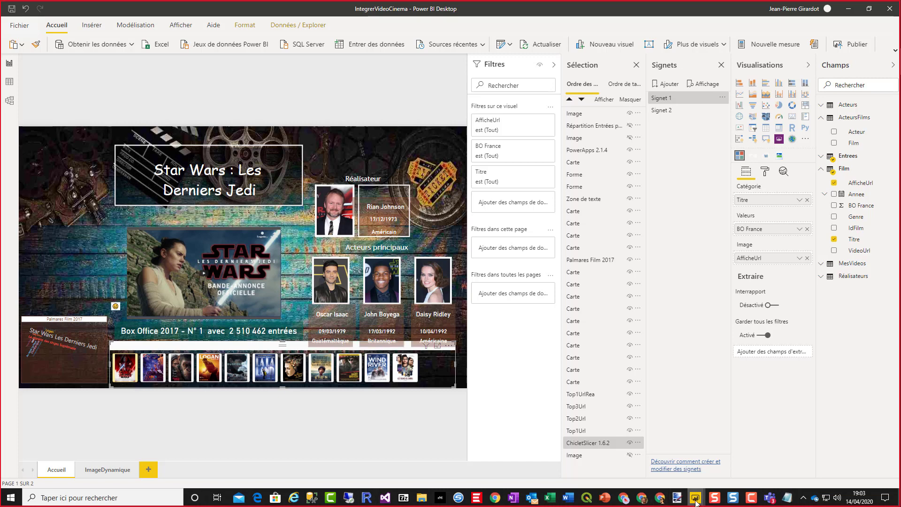
{"action": "left_click", "coordinate": [230, 223]}
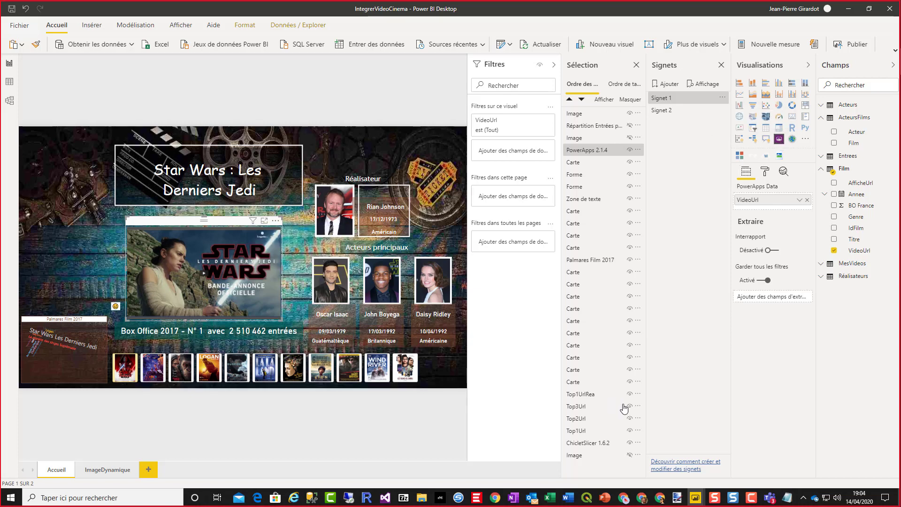
Switch to the PresApero4Gif report and open its Formation page.
{"action": "mouse_move", "coordinate": [695, 499]}
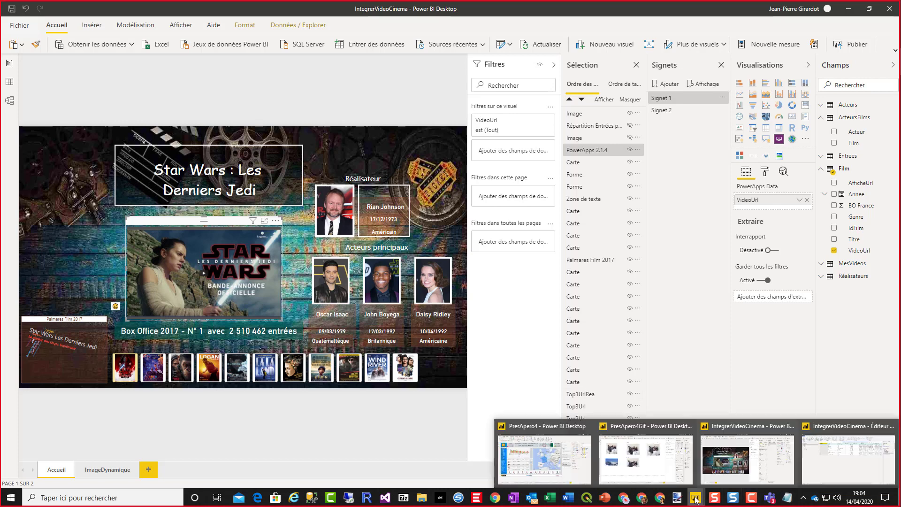
{"action": "left_click", "coordinate": [557, 469]}
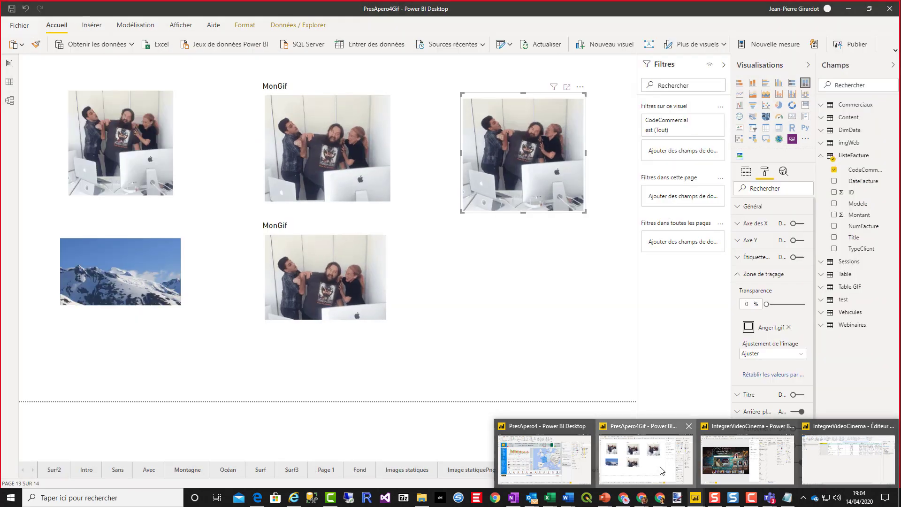
{"action": "left_click", "coordinate": [618, 478]}
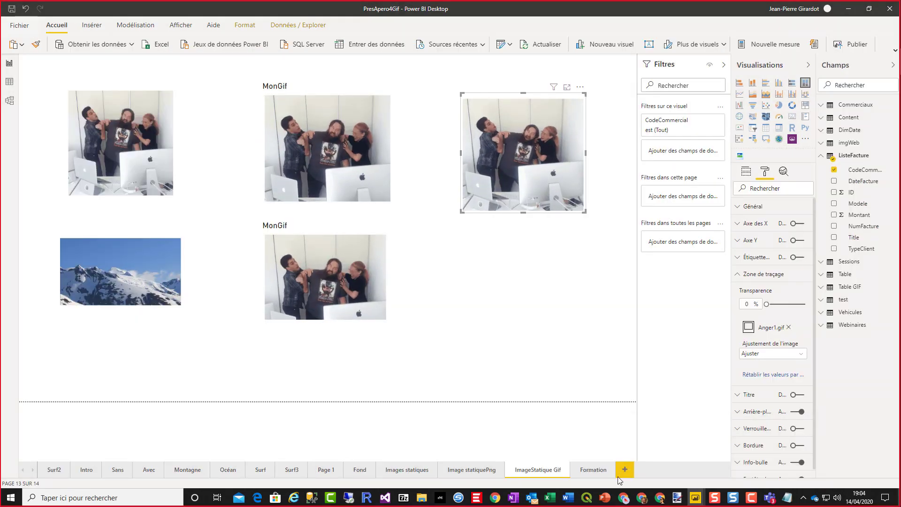
{"action": "left_click", "coordinate": [591, 472]}
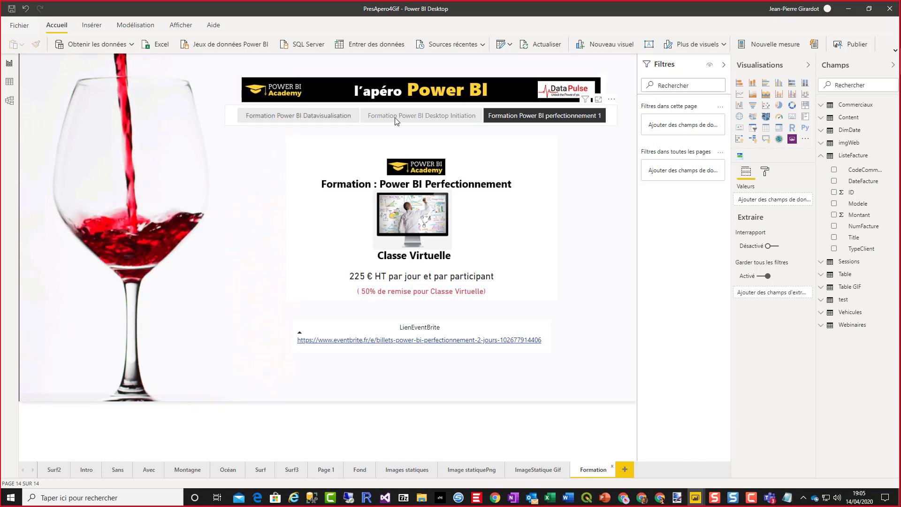
Filter the Formation page by the Desktop Initiation, perfectionnement 1 and Datavisualisation sessions in turn, viewing each course's details.
{"action": "left_click", "coordinate": [442, 116]}
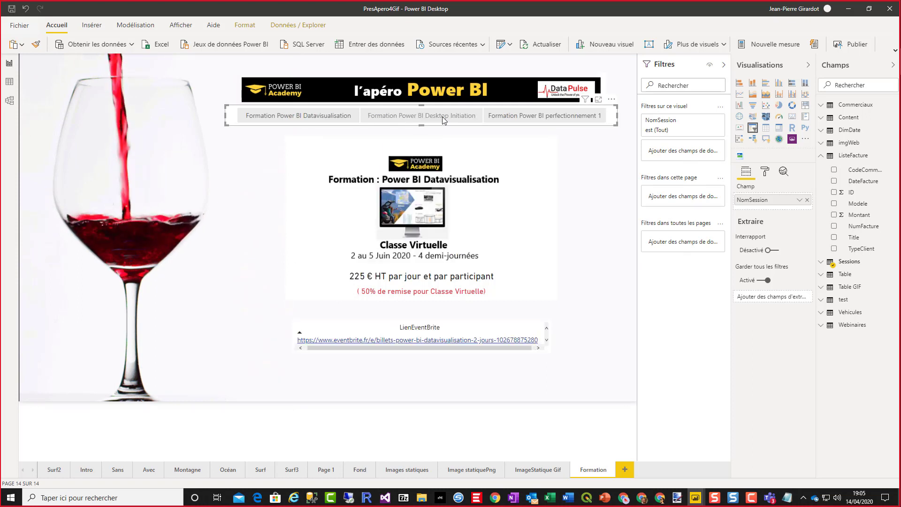
{"action": "left_click", "coordinate": [443, 119]}
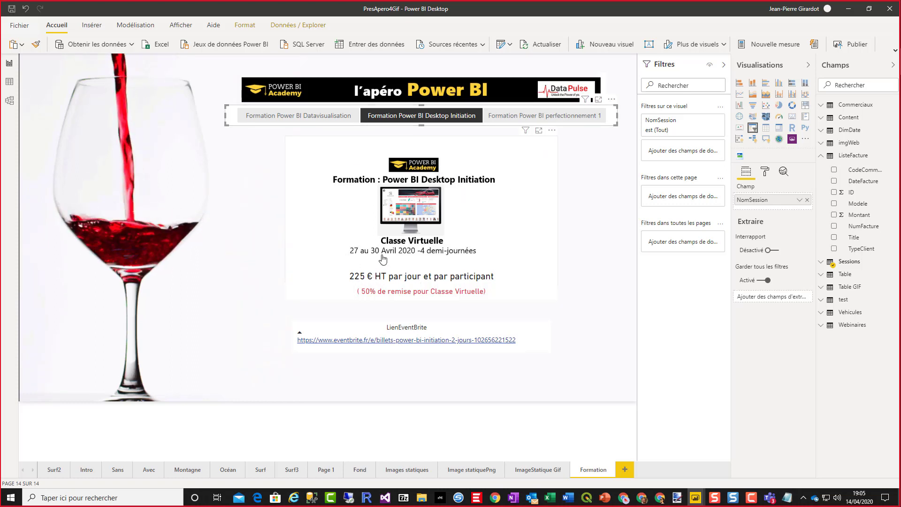
{"action": "left_click", "coordinate": [540, 121]}
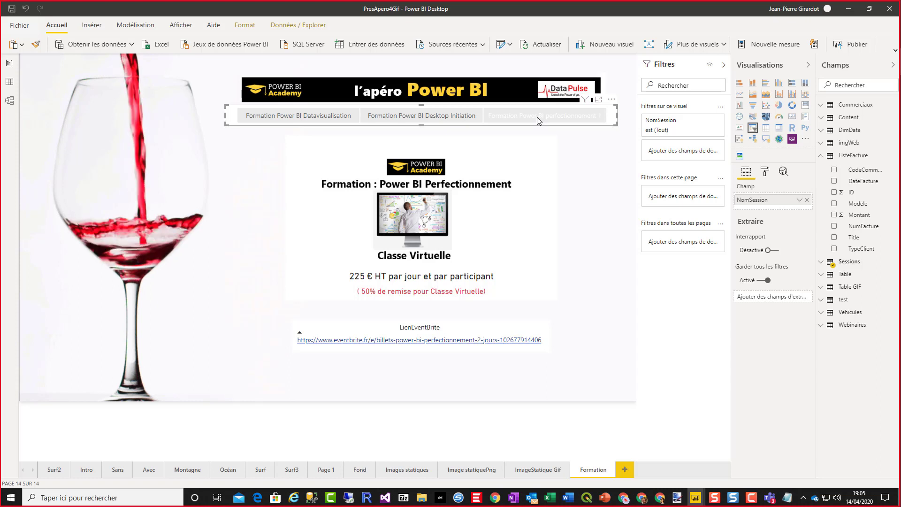
{"action": "left_click", "coordinate": [283, 117]}
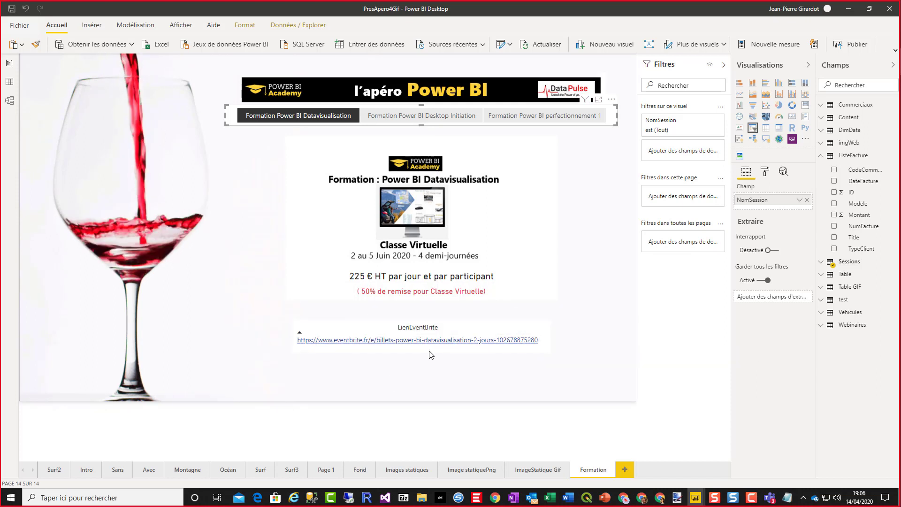
Select the LienEventBrite table, open the Power Query Editor and examine the Sessions query's columns through ImageSession.
{"action": "left_click", "coordinate": [547, 350]}
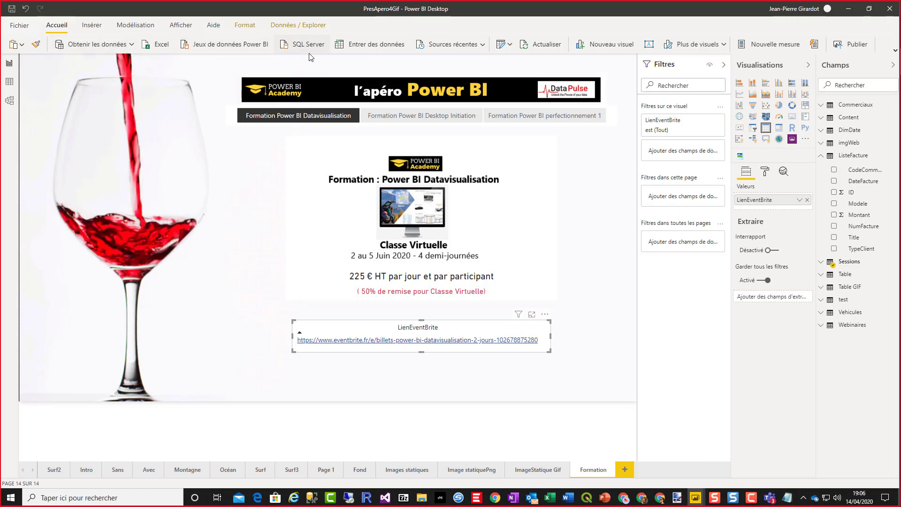
{"action": "left_click", "coordinate": [502, 45]}
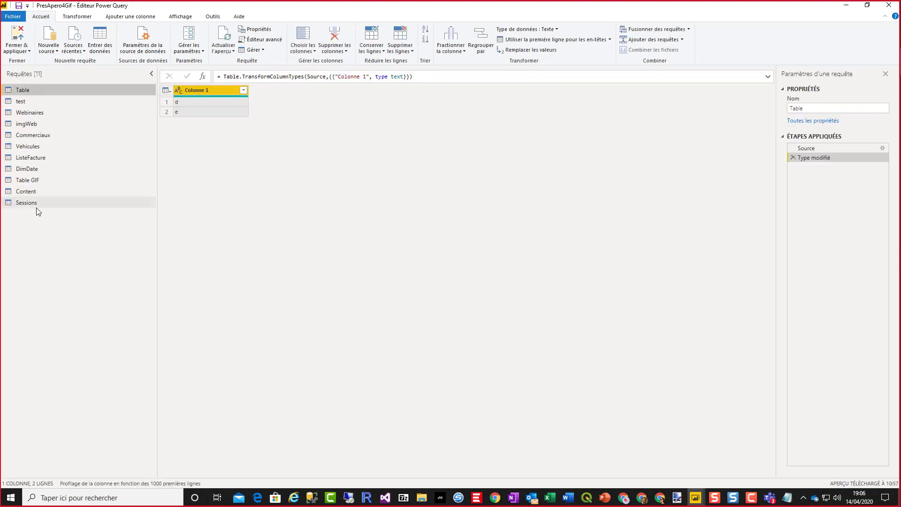
{"action": "left_click", "coordinate": [58, 201]}
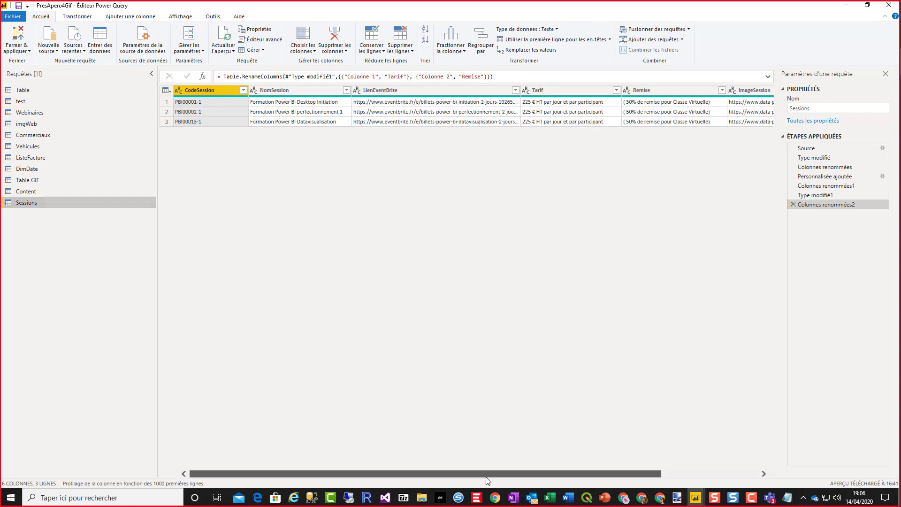
{"action": "left_click_drag", "start_coordinate": [474, 474], "coordinate": [662, 482]}
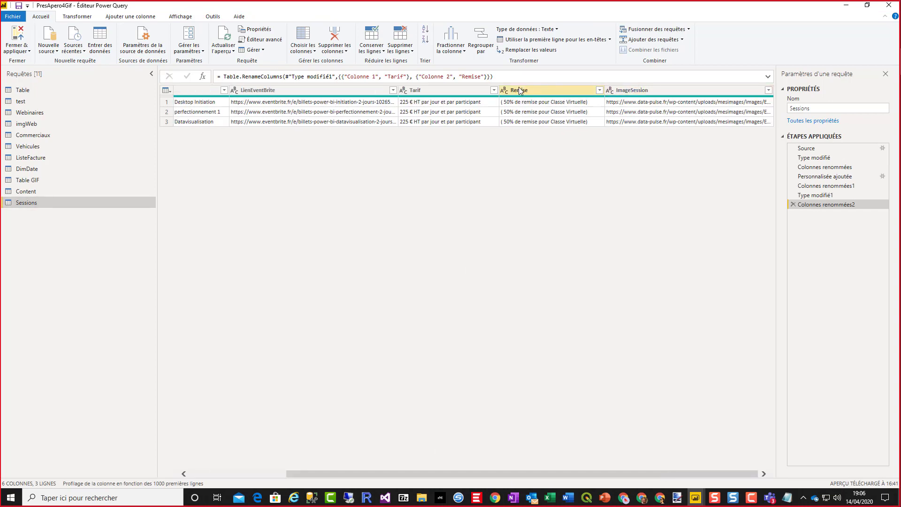
Copy the Desktop Initiation session's full LienEventBrite address from the Sessions query and switch to Teams.
{"action": "left_click", "coordinate": [312, 104]}
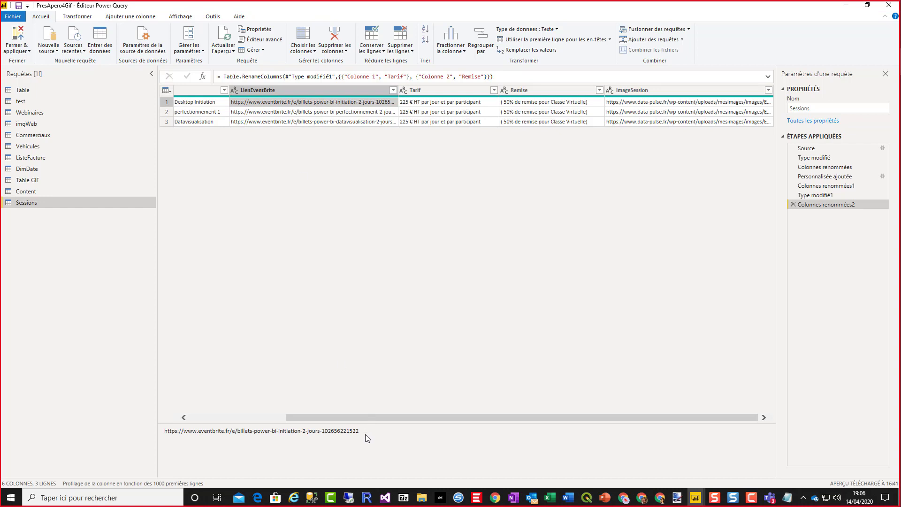
{"action": "left_click_drag", "start_coordinate": [360, 432], "coordinate": [140, 425]}
{"action": "left_click", "coordinate": [519, 500]}
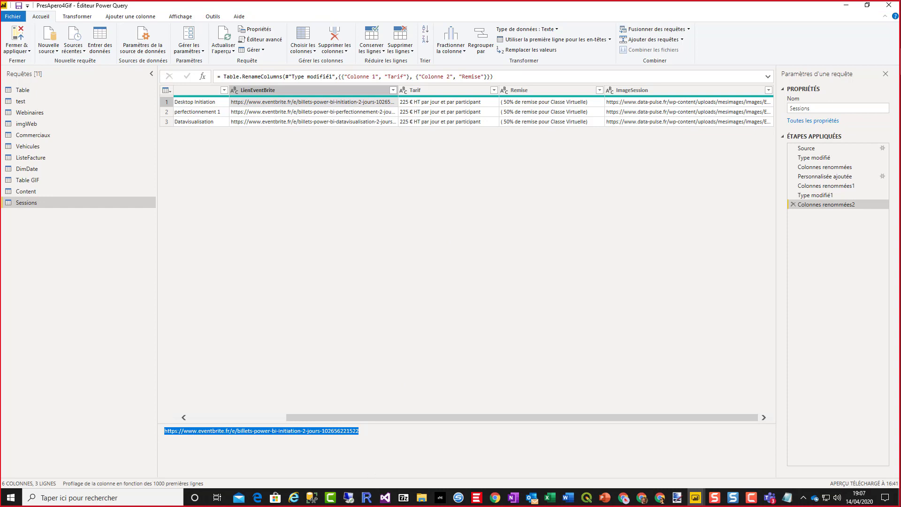
{"action": "key", "text": "alt+Tab"}
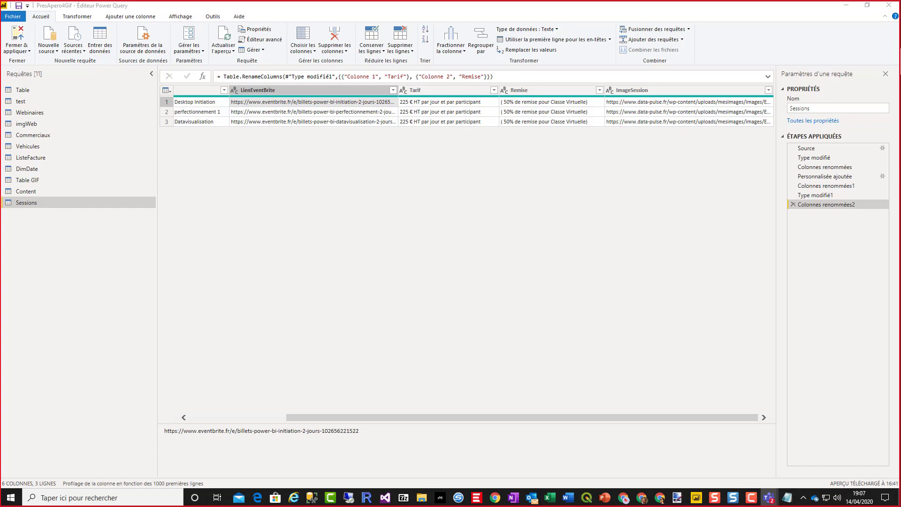
Copy the perfectionnement 1 session's full LienEventBrite address and switch to Teams.
{"action": "left_click", "coordinate": [337, 112]}
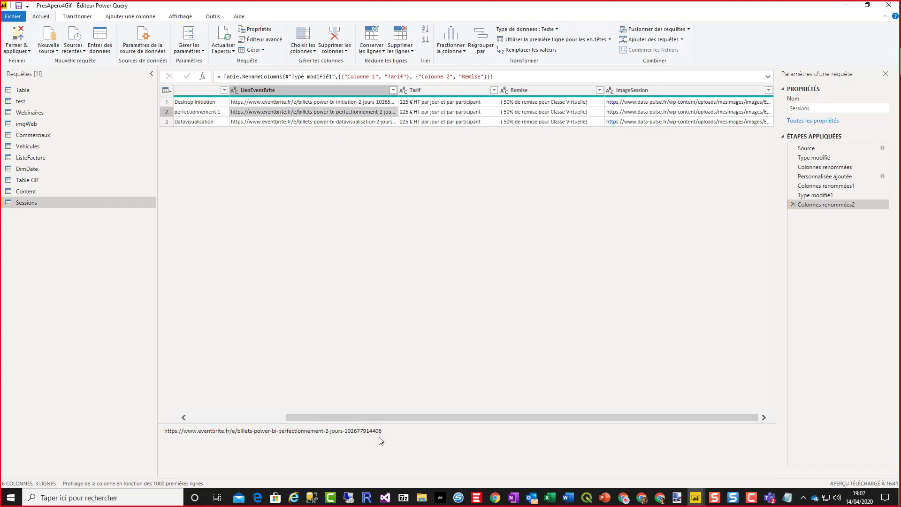
{"action": "left_click_drag", "start_coordinate": [387, 432], "coordinate": [151, 444]}
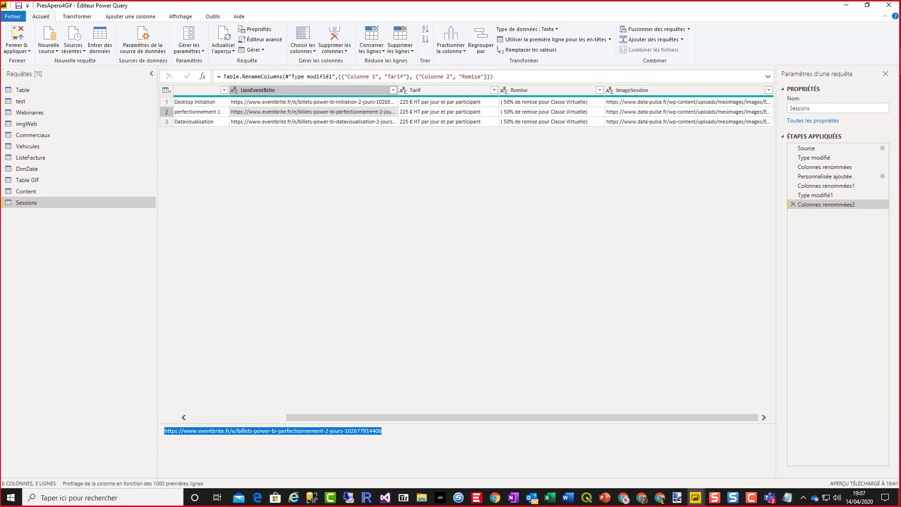
{"action": "key", "text": "alt+Tab"}
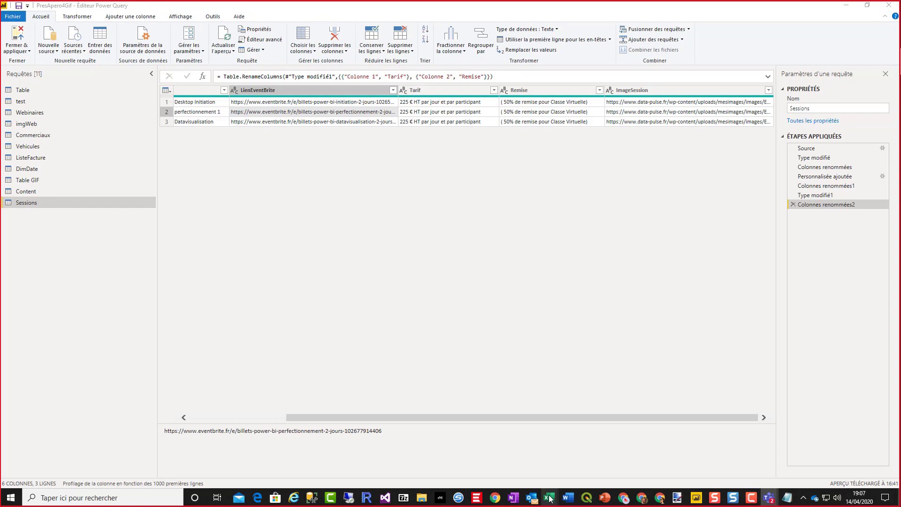
Copy the Datavisualisation session's full LienEventBrite address and switch to Teams.
{"action": "left_click", "coordinate": [288, 122]}
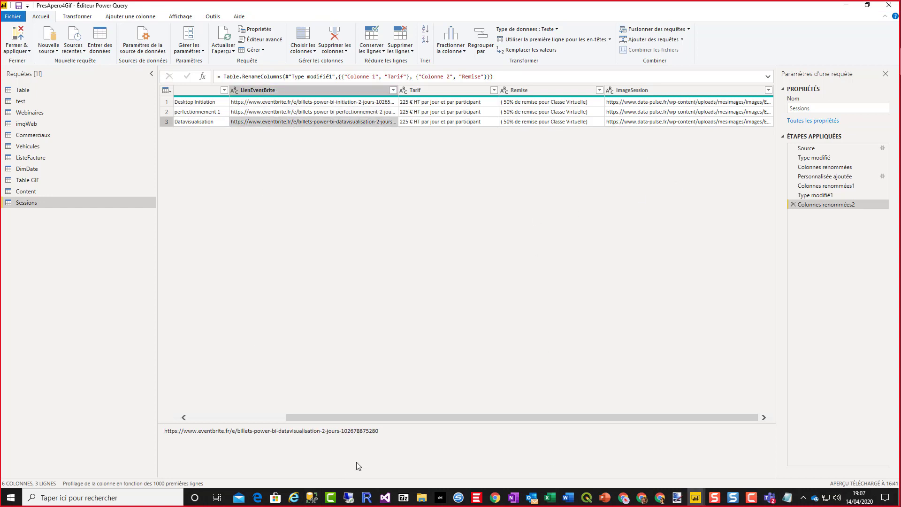
{"action": "left_click_drag", "start_coordinate": [384, 431], "coordinate": [141, 432]}
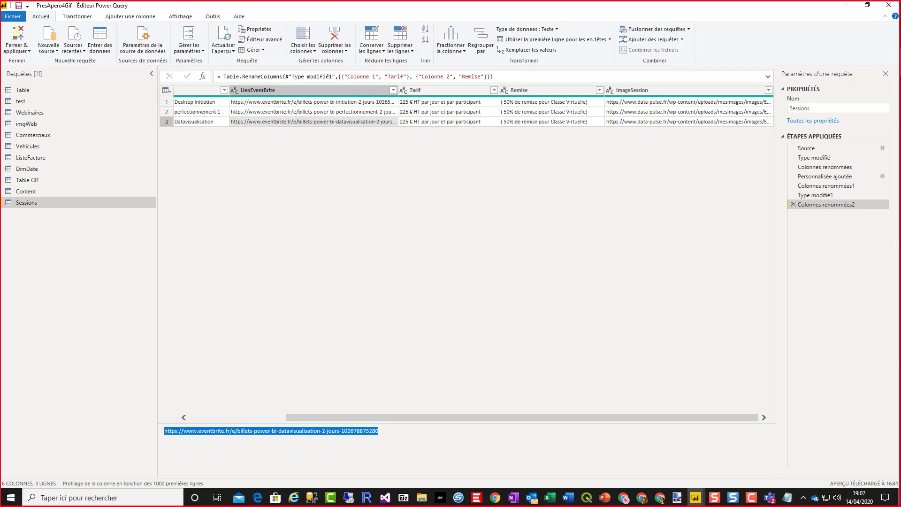
{"action": "key", "text": "alt+Tab"}
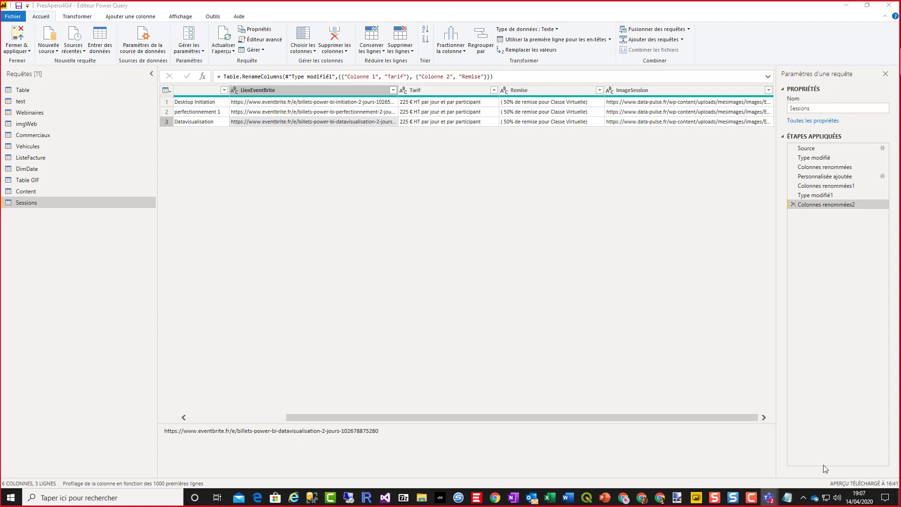
Switch to the Demo Apero1 presentation in PowerPoint and review the training programme slide, highlighting the Power BI Perfectionnement dates in May.
{"action": "mouse_move", "coordinate": [696, 503]}
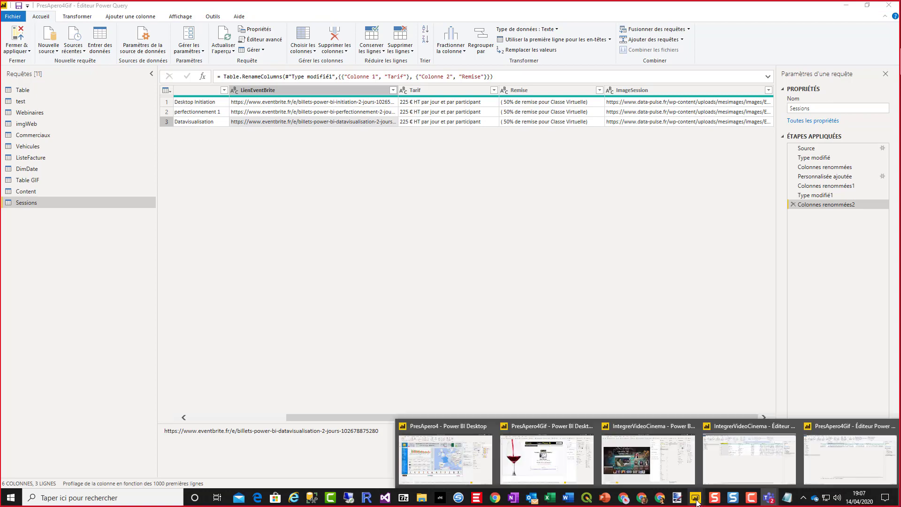
{"action": "left_click", "coordinate": [739, 474]}
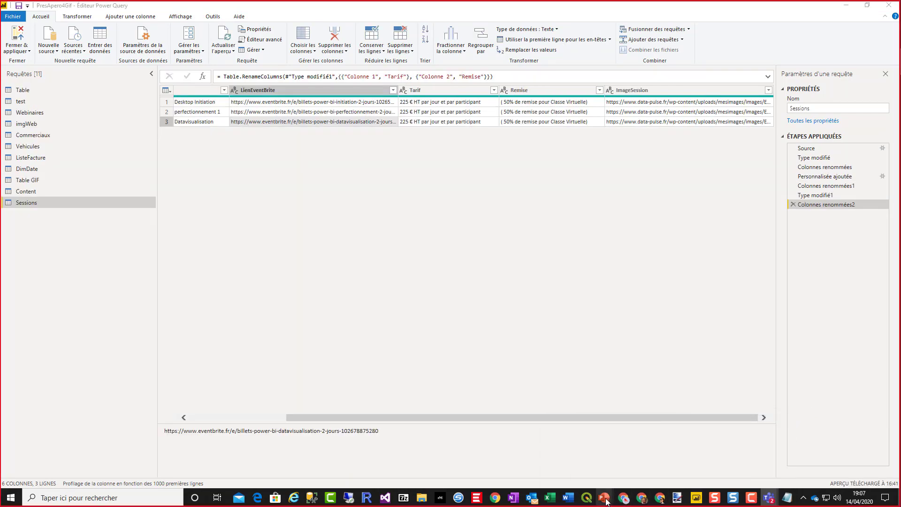
{"action": "mouse_move", "coordinate": [604, 501]}
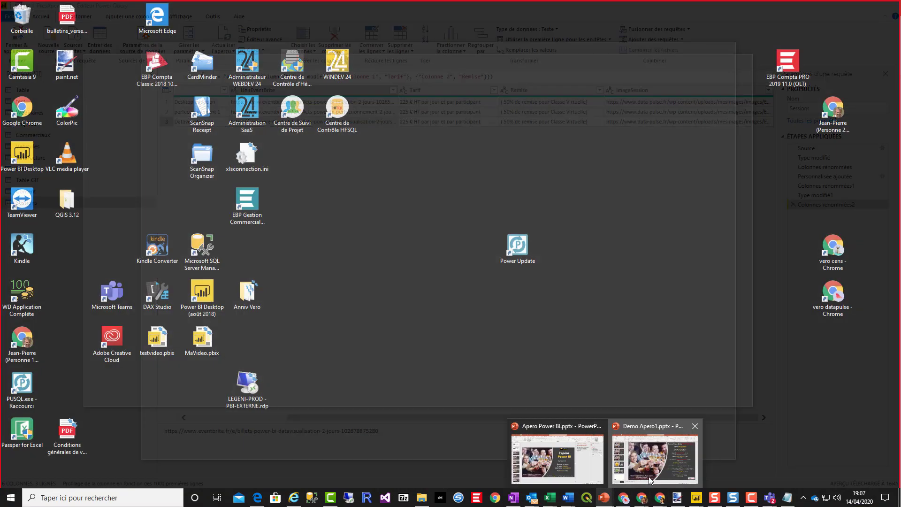
{"action": "left_click", "coordinate": [649, 477]}
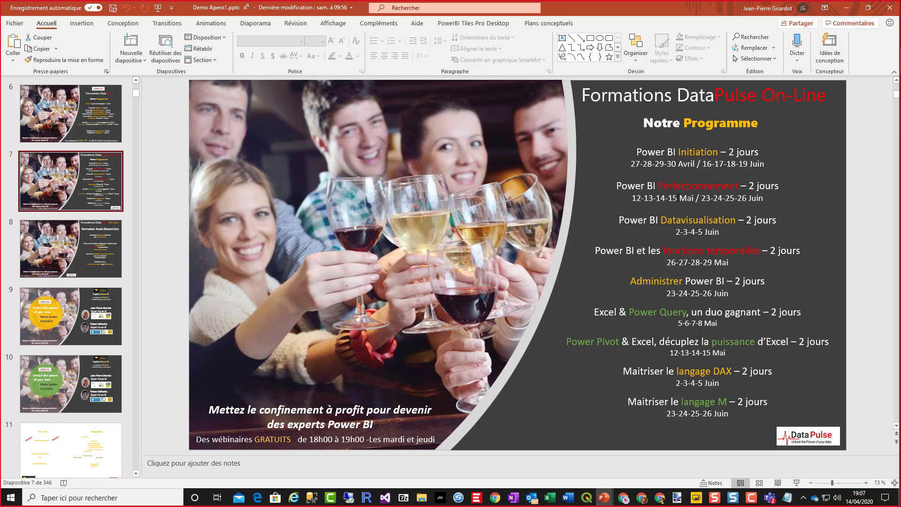
{"action": "left_click_drag", "start_coordinate": [679, 198], "coordinate": [613, 201]}
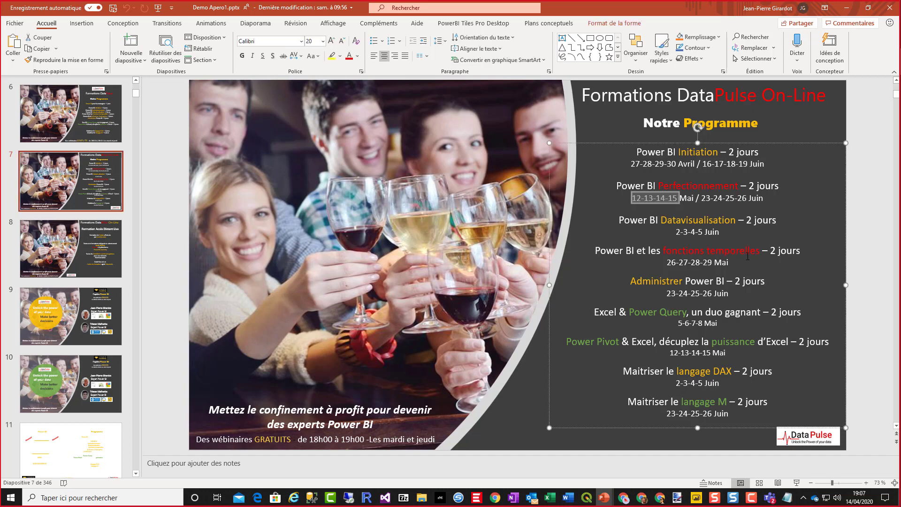
{"action": "left_click", "coordinate": [815, 197]}
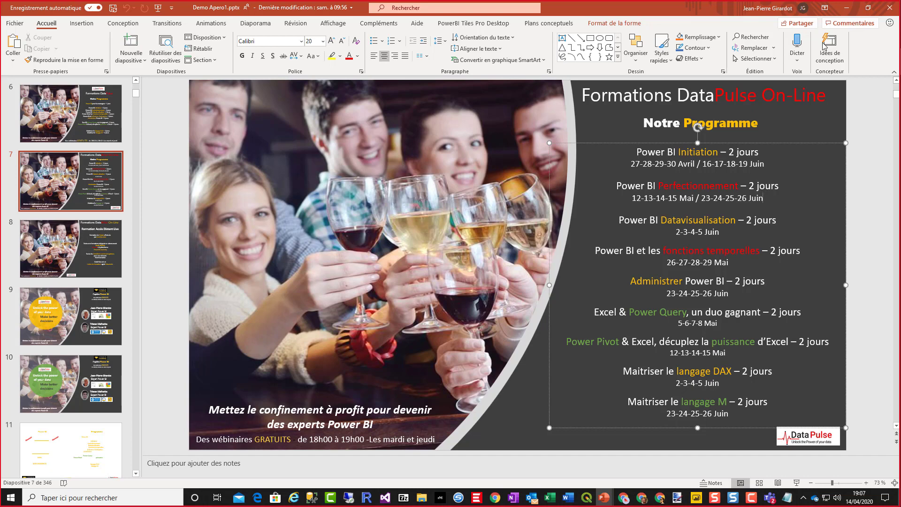
{"action": "left_click", "coordinate": [843, 11]}
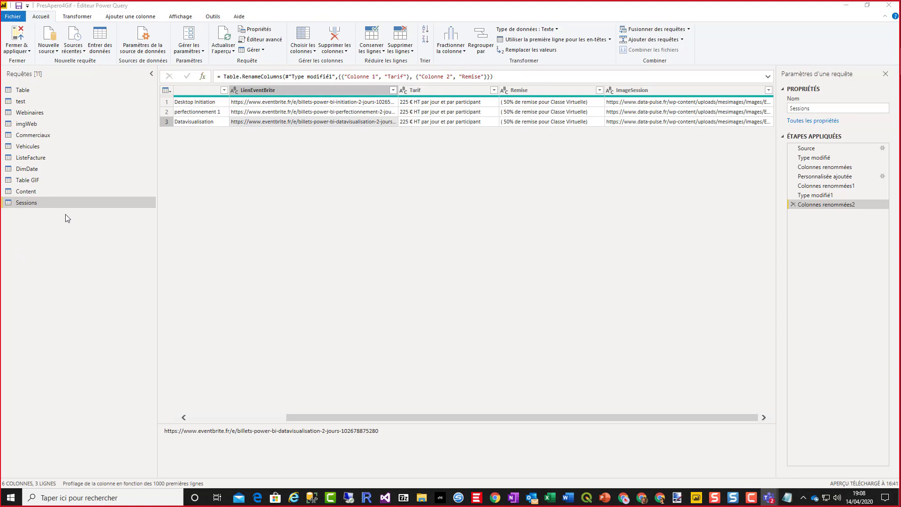
Return to the Formation page of the PresApero4Gif report in Power BI Desktop and follow the Datavisualisation session's Eventbrite link.
{"action": "left_click", "coordinate": [846, 6]}
{"action": "left_click", "coordinate": [413, 339]}
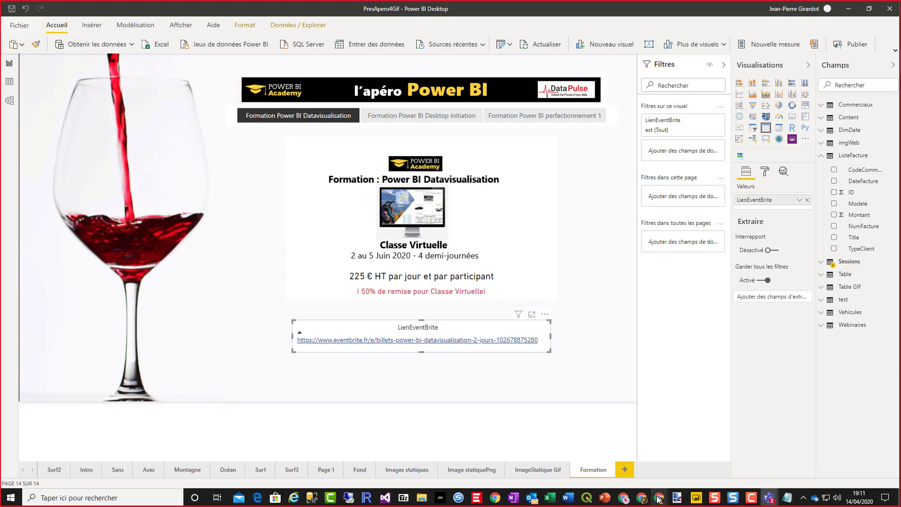
{"action": "mouse_move", "coordinate": [658, 499]}
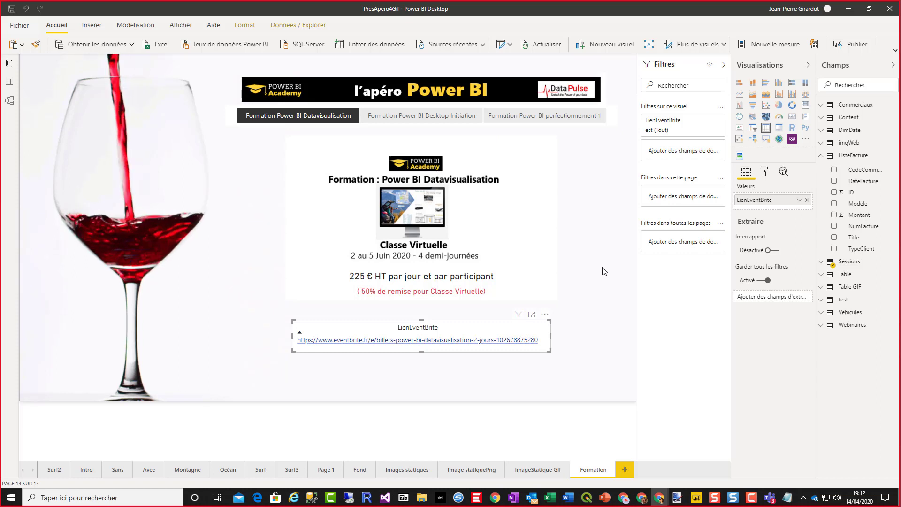
{"action": "mouse_move", "coordinate": [768, 501]}
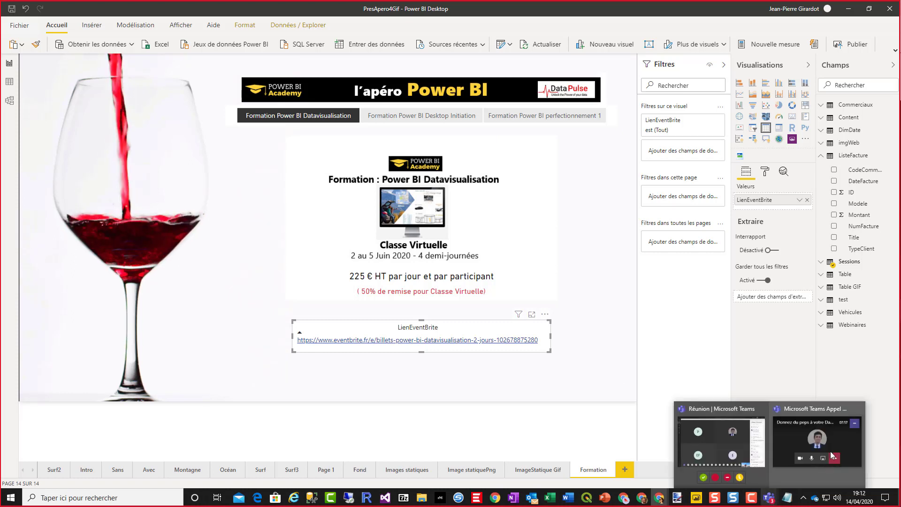